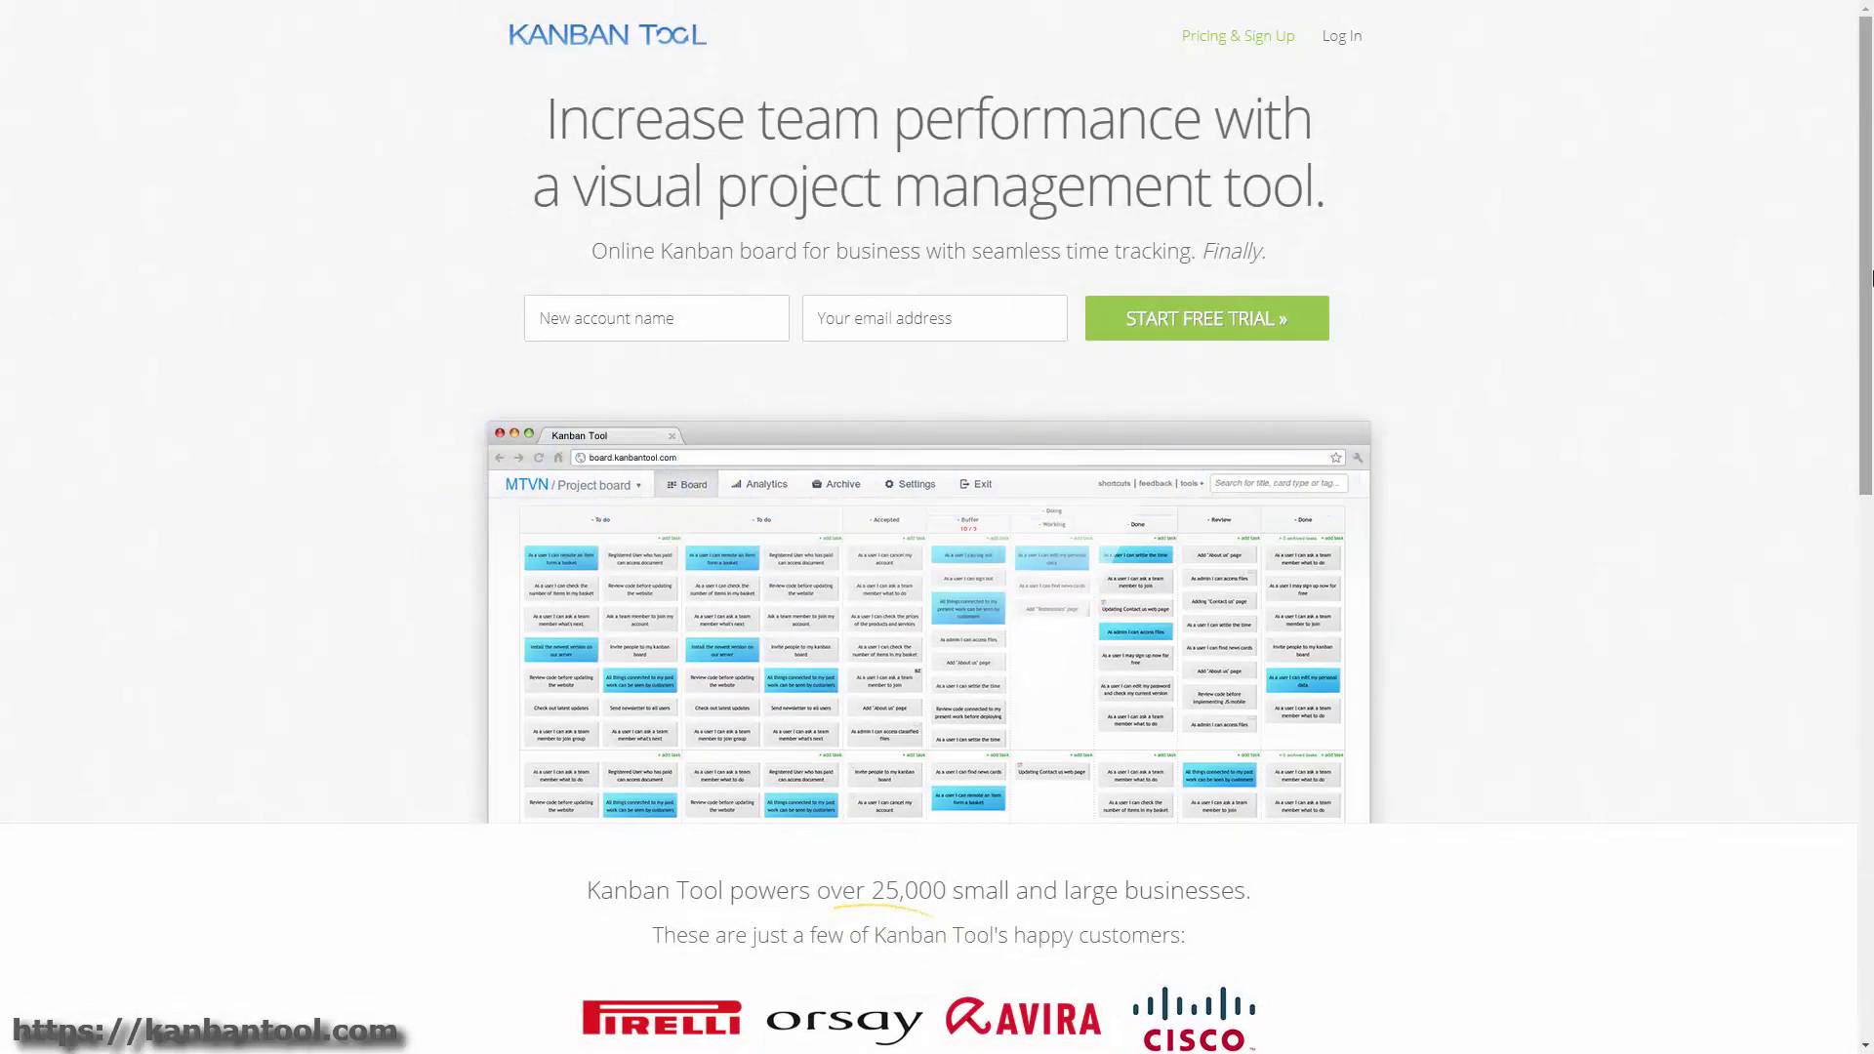
- Scroll down through the kanbantool.com marketing homepage
scroll(1872, 280, "down", 2)
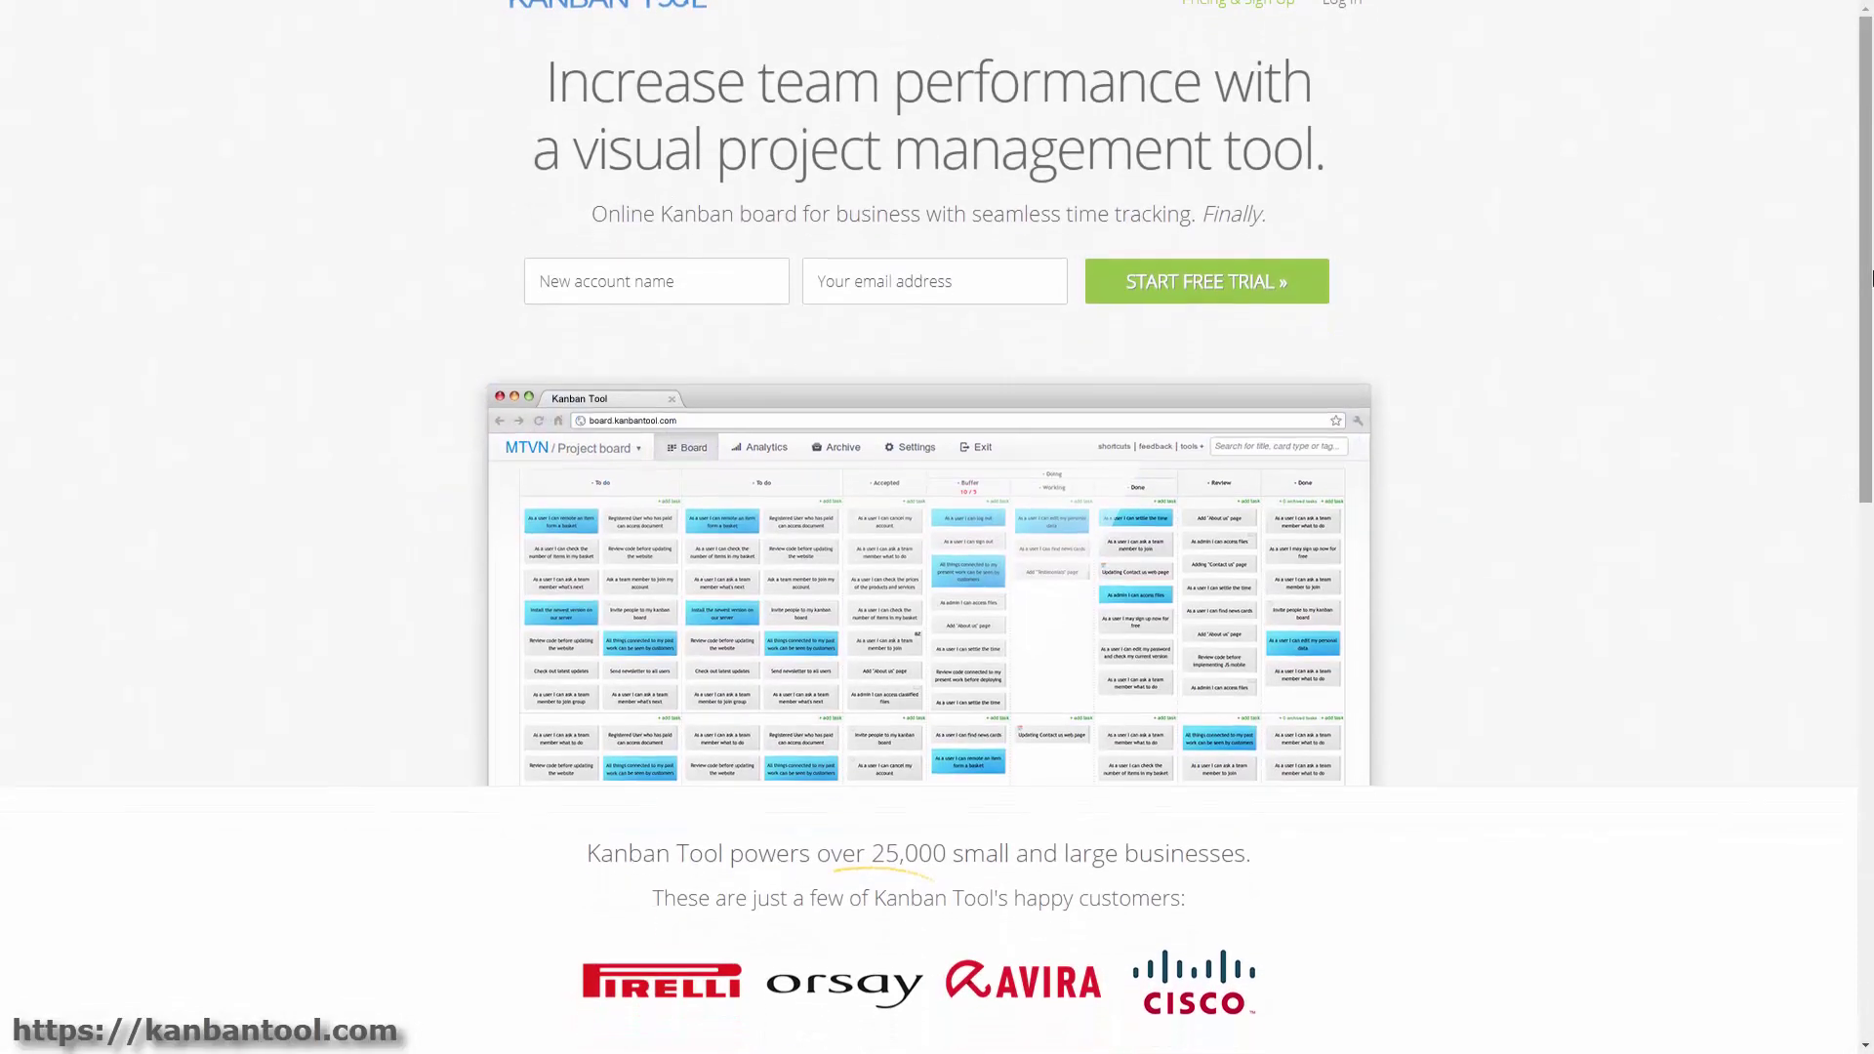
scroll(1872, 280, "down", 1)
scroll(1871, 280, "down", 2)
scroll(1871, 280, "down", 1)
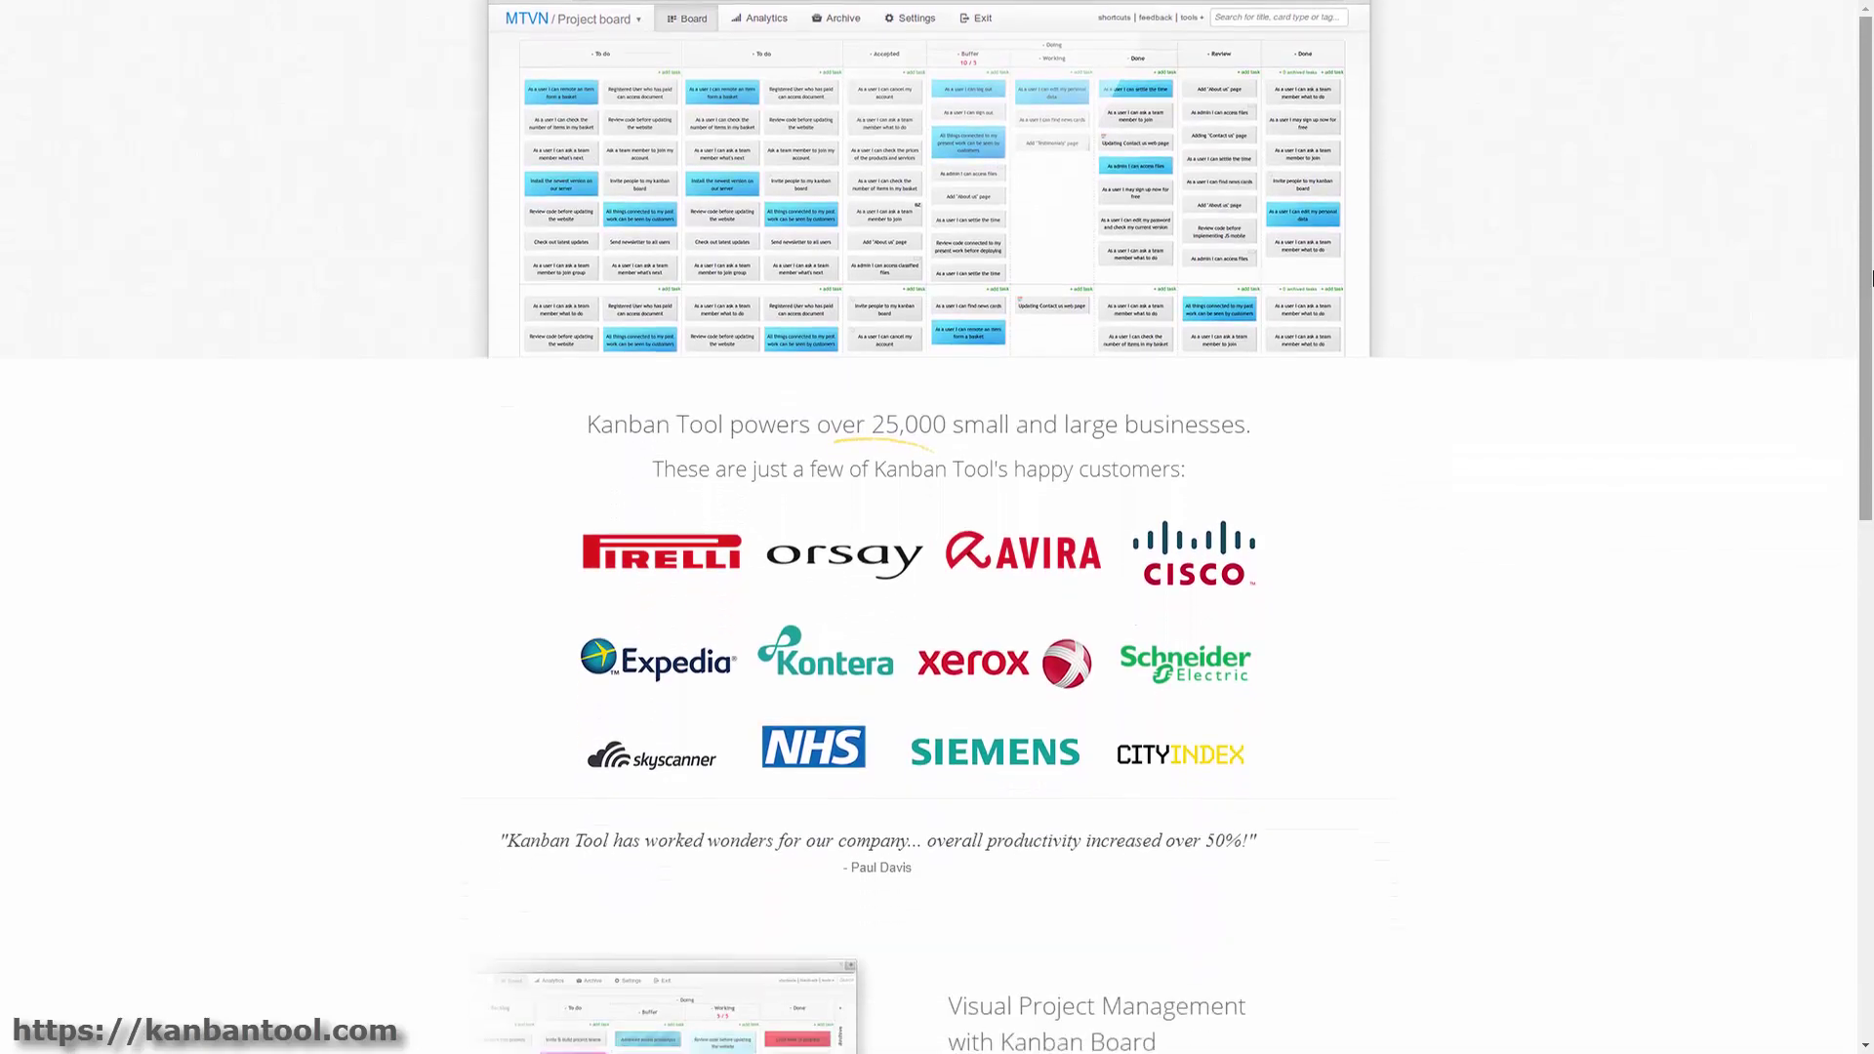
scroll(1871, 280, "down", 1)
scroll(1872, 280, "down", 2)
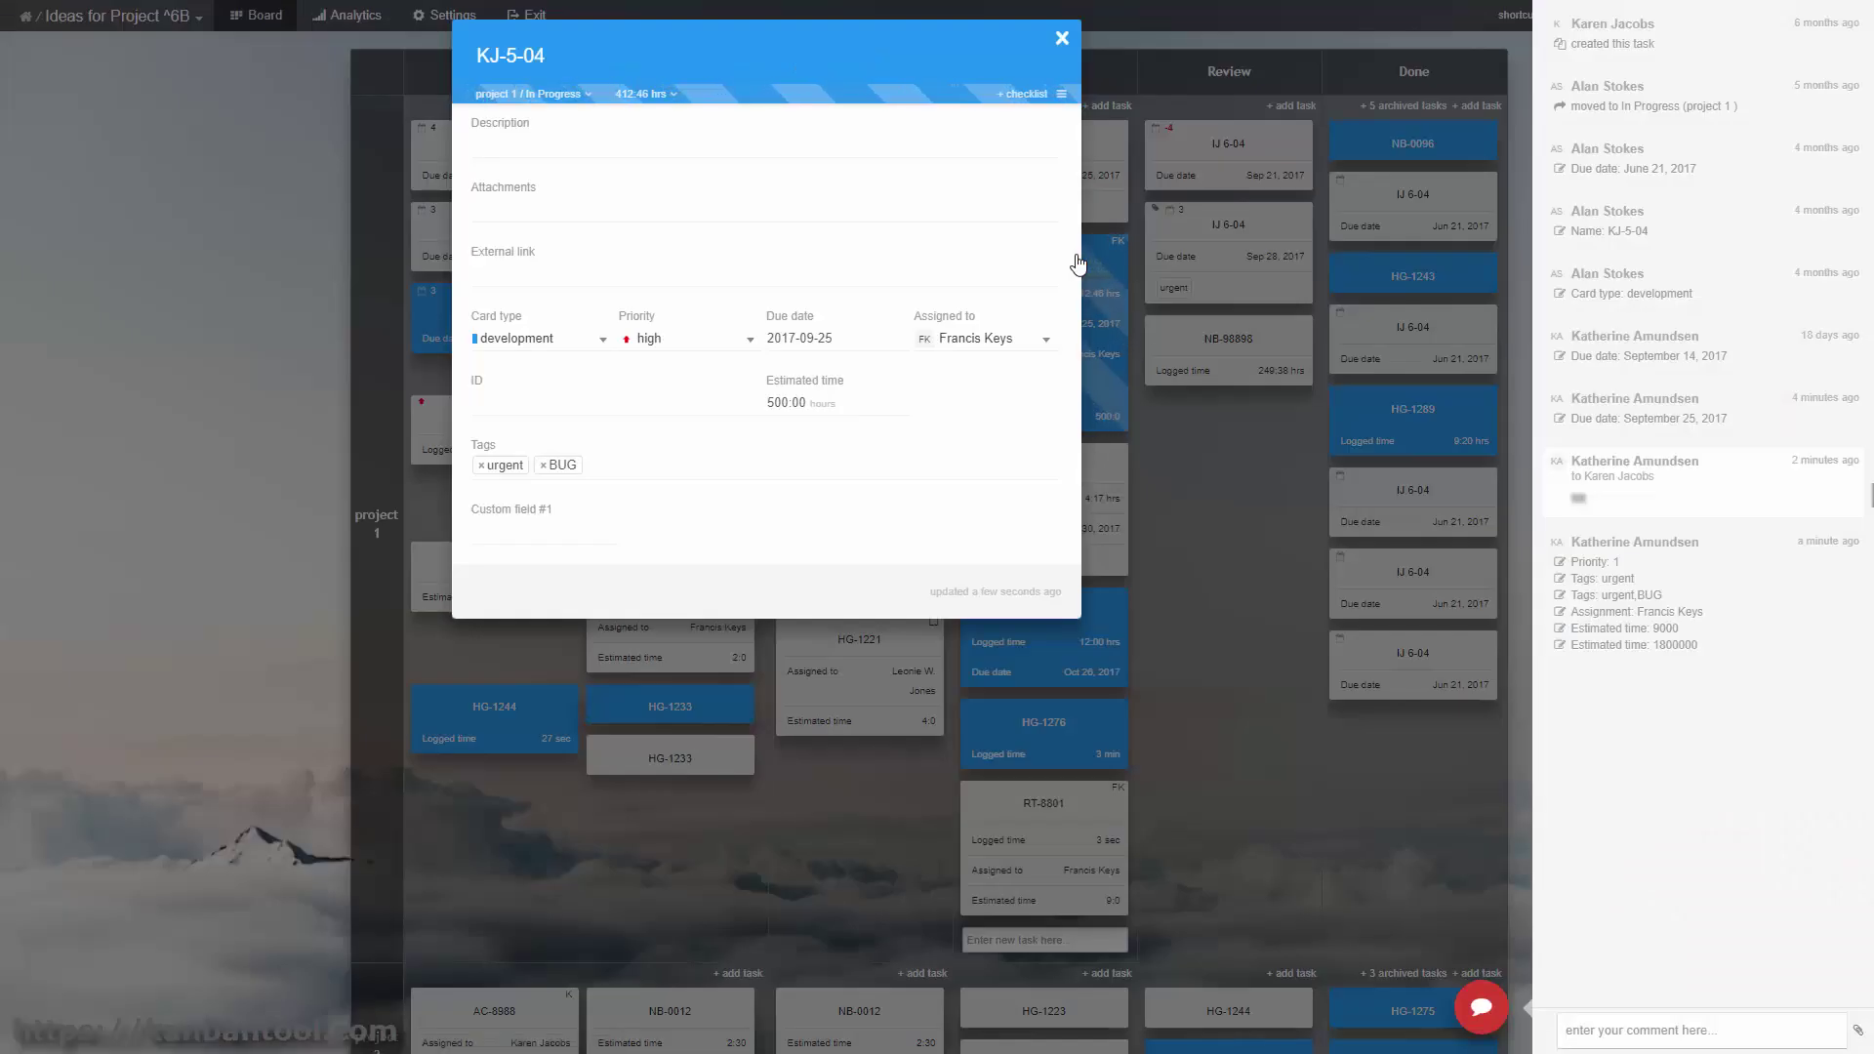
left_click(1481, 1009)
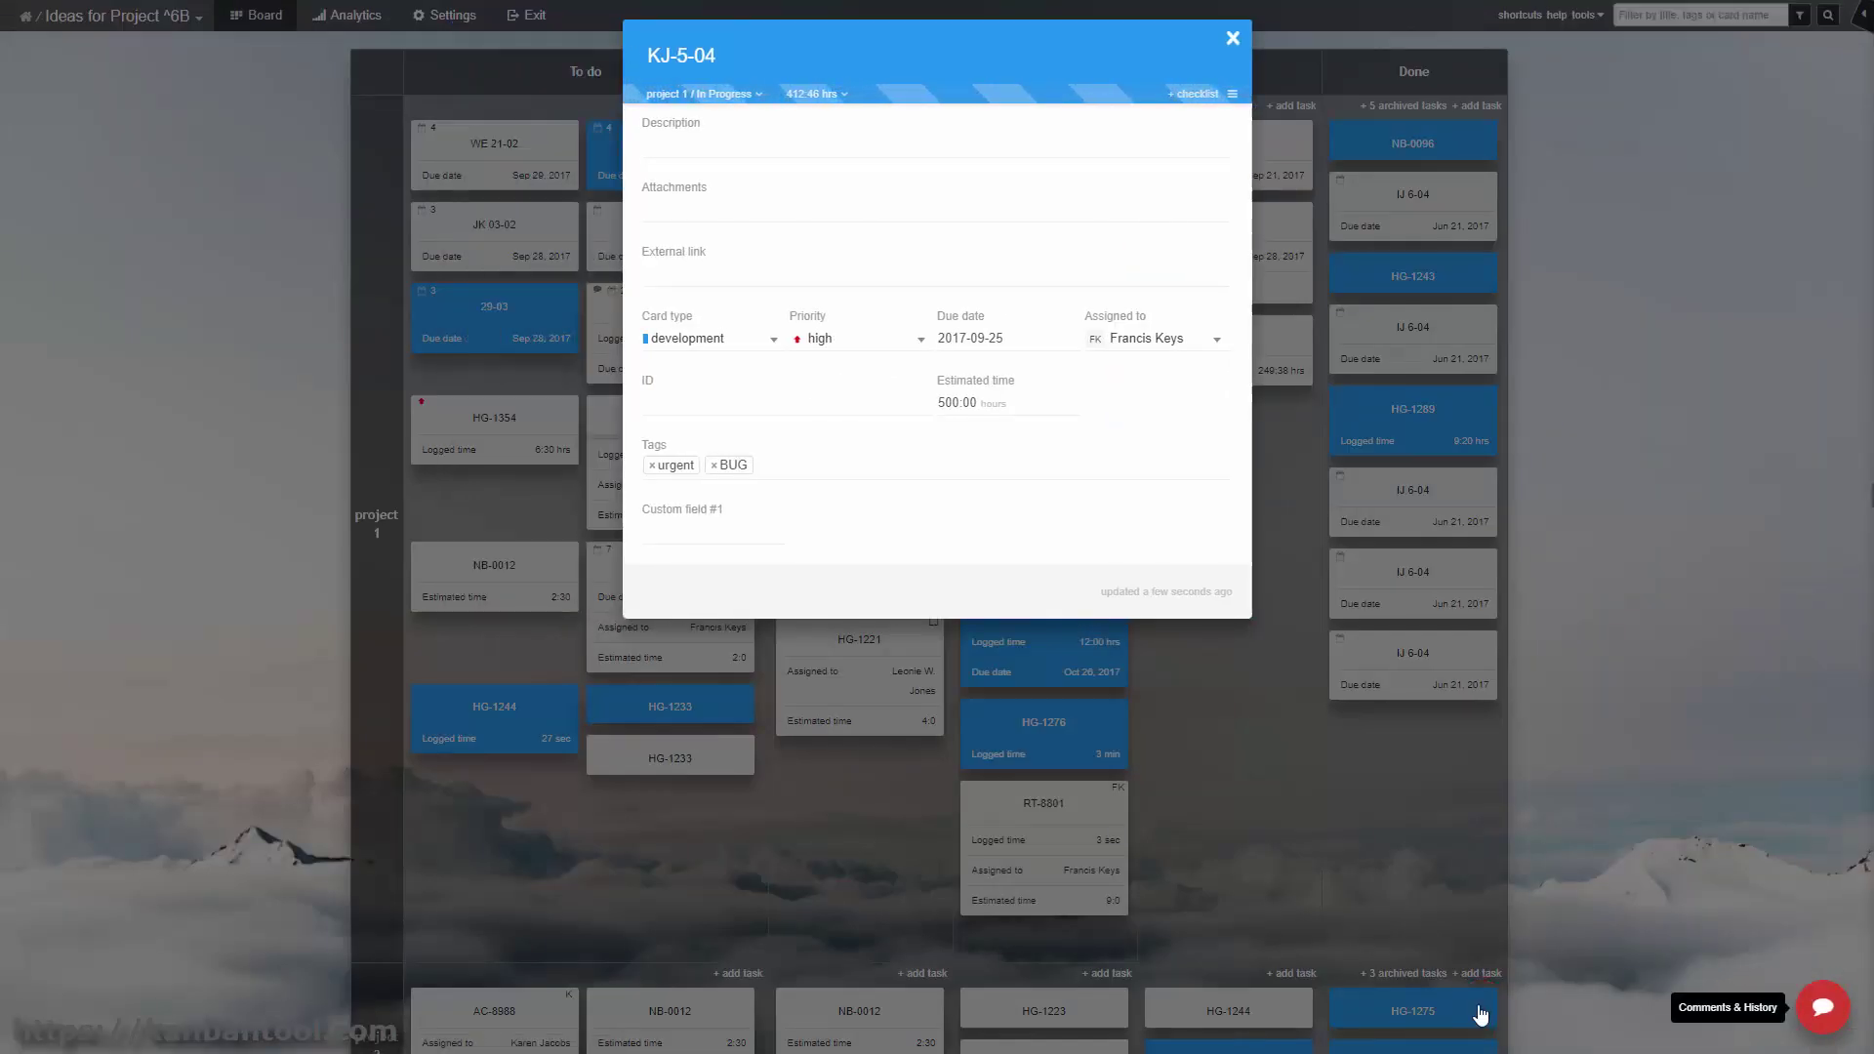
left_click(1483, 564)
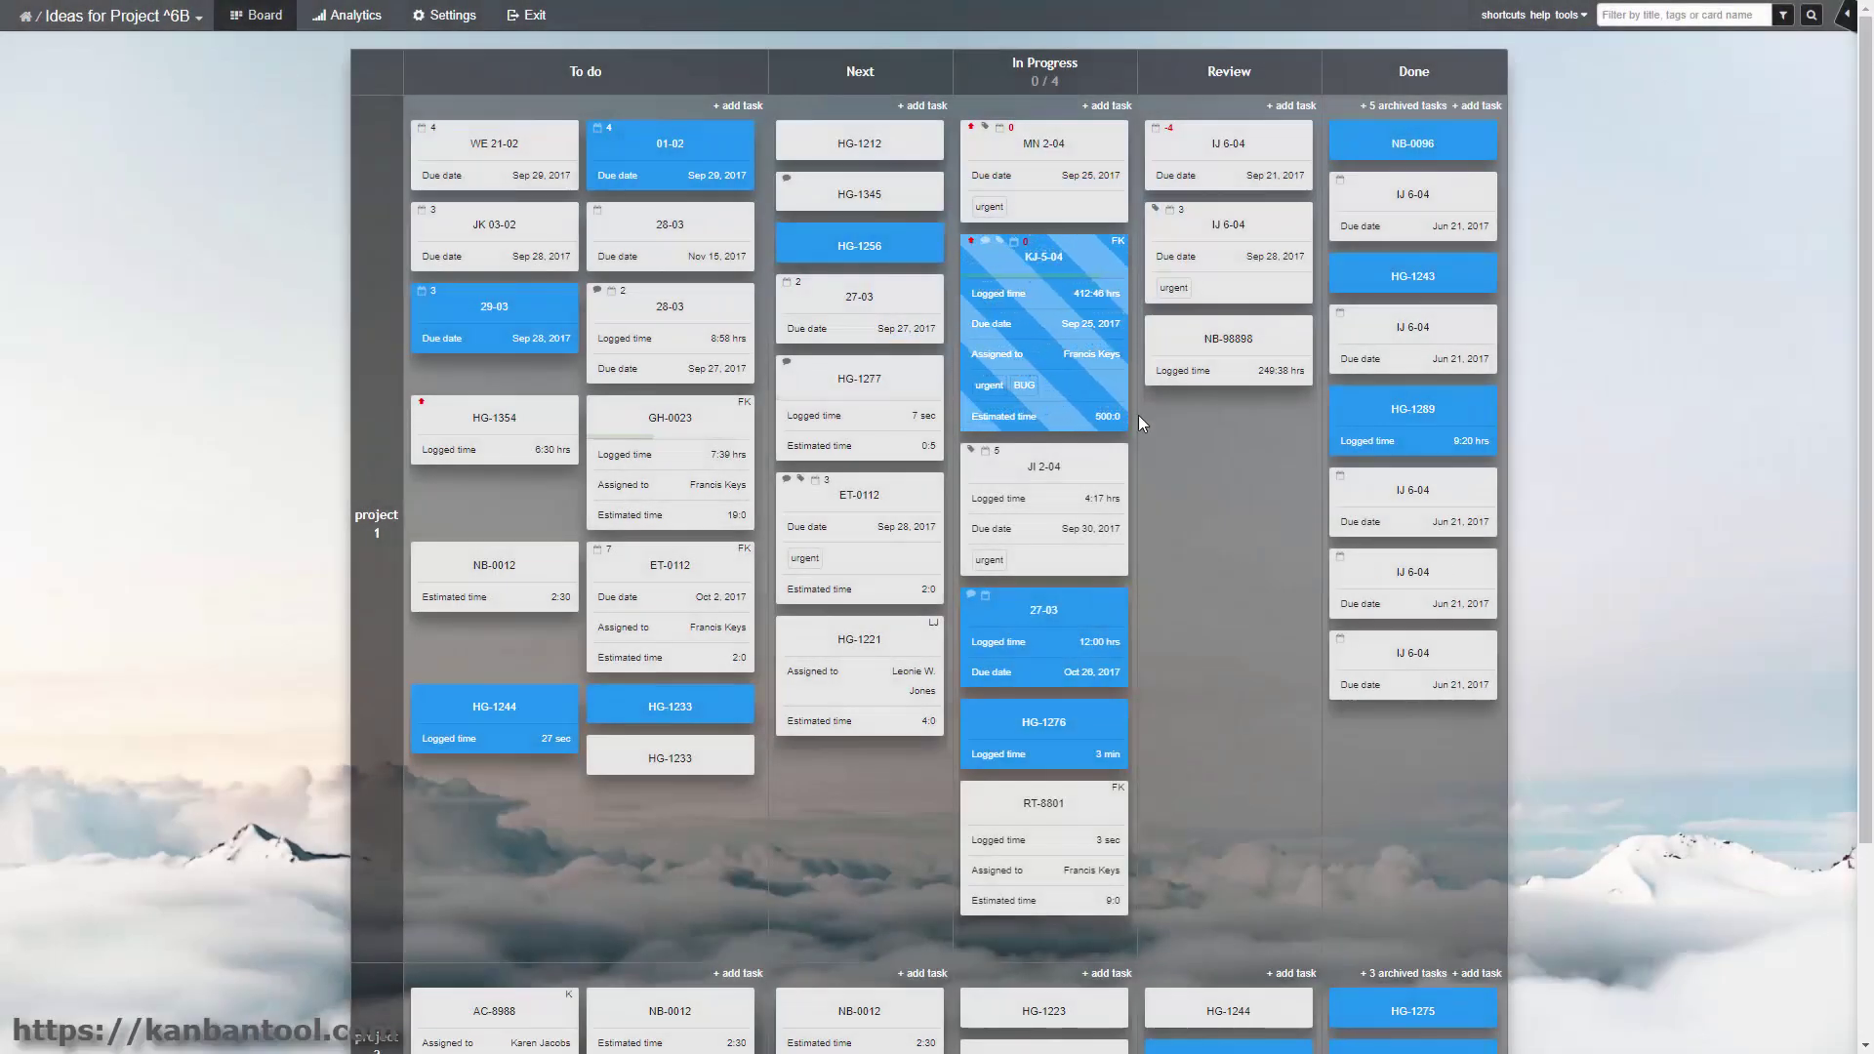
- Send KJ-5-04 to Review and drag cards, including the contact task, into Hold Back
right_click(1075, 295)
left_click(1103, 402)
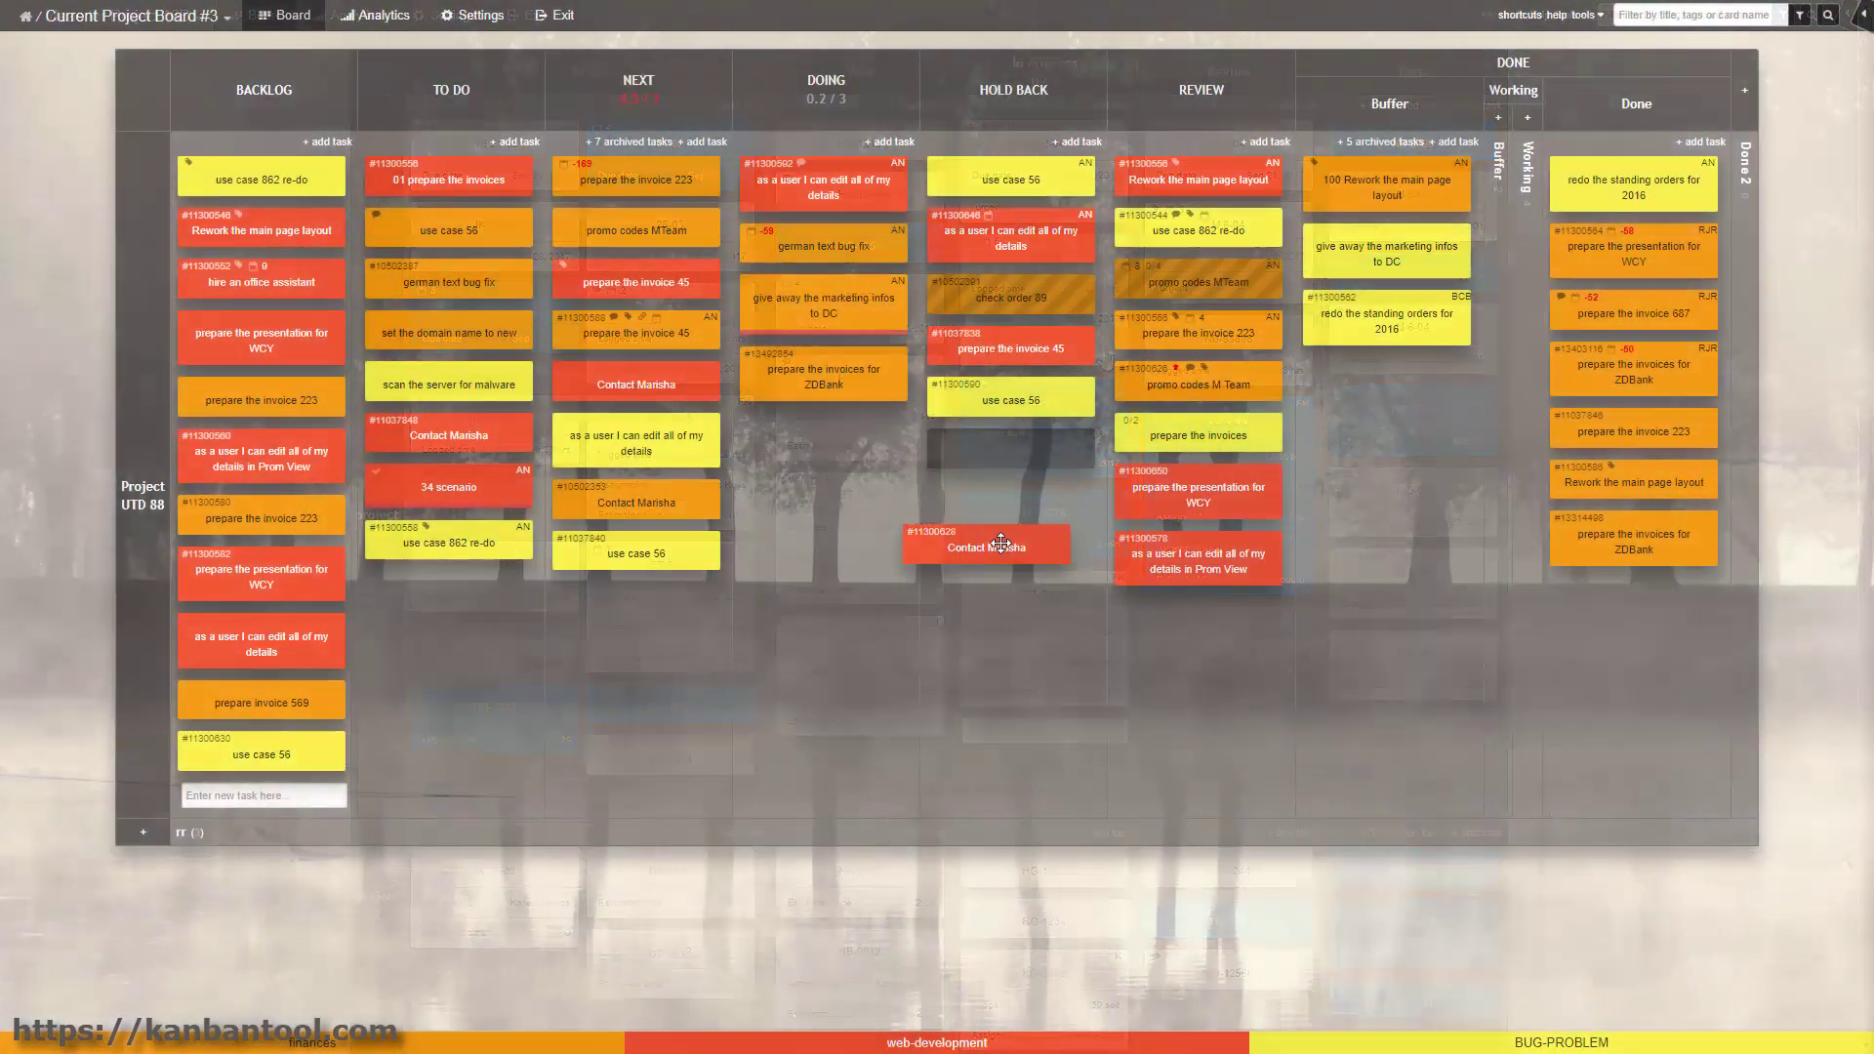
left_click_drag(1001, 543, 1005, 544)
left_click_drag(283, 652, 1054, 544)
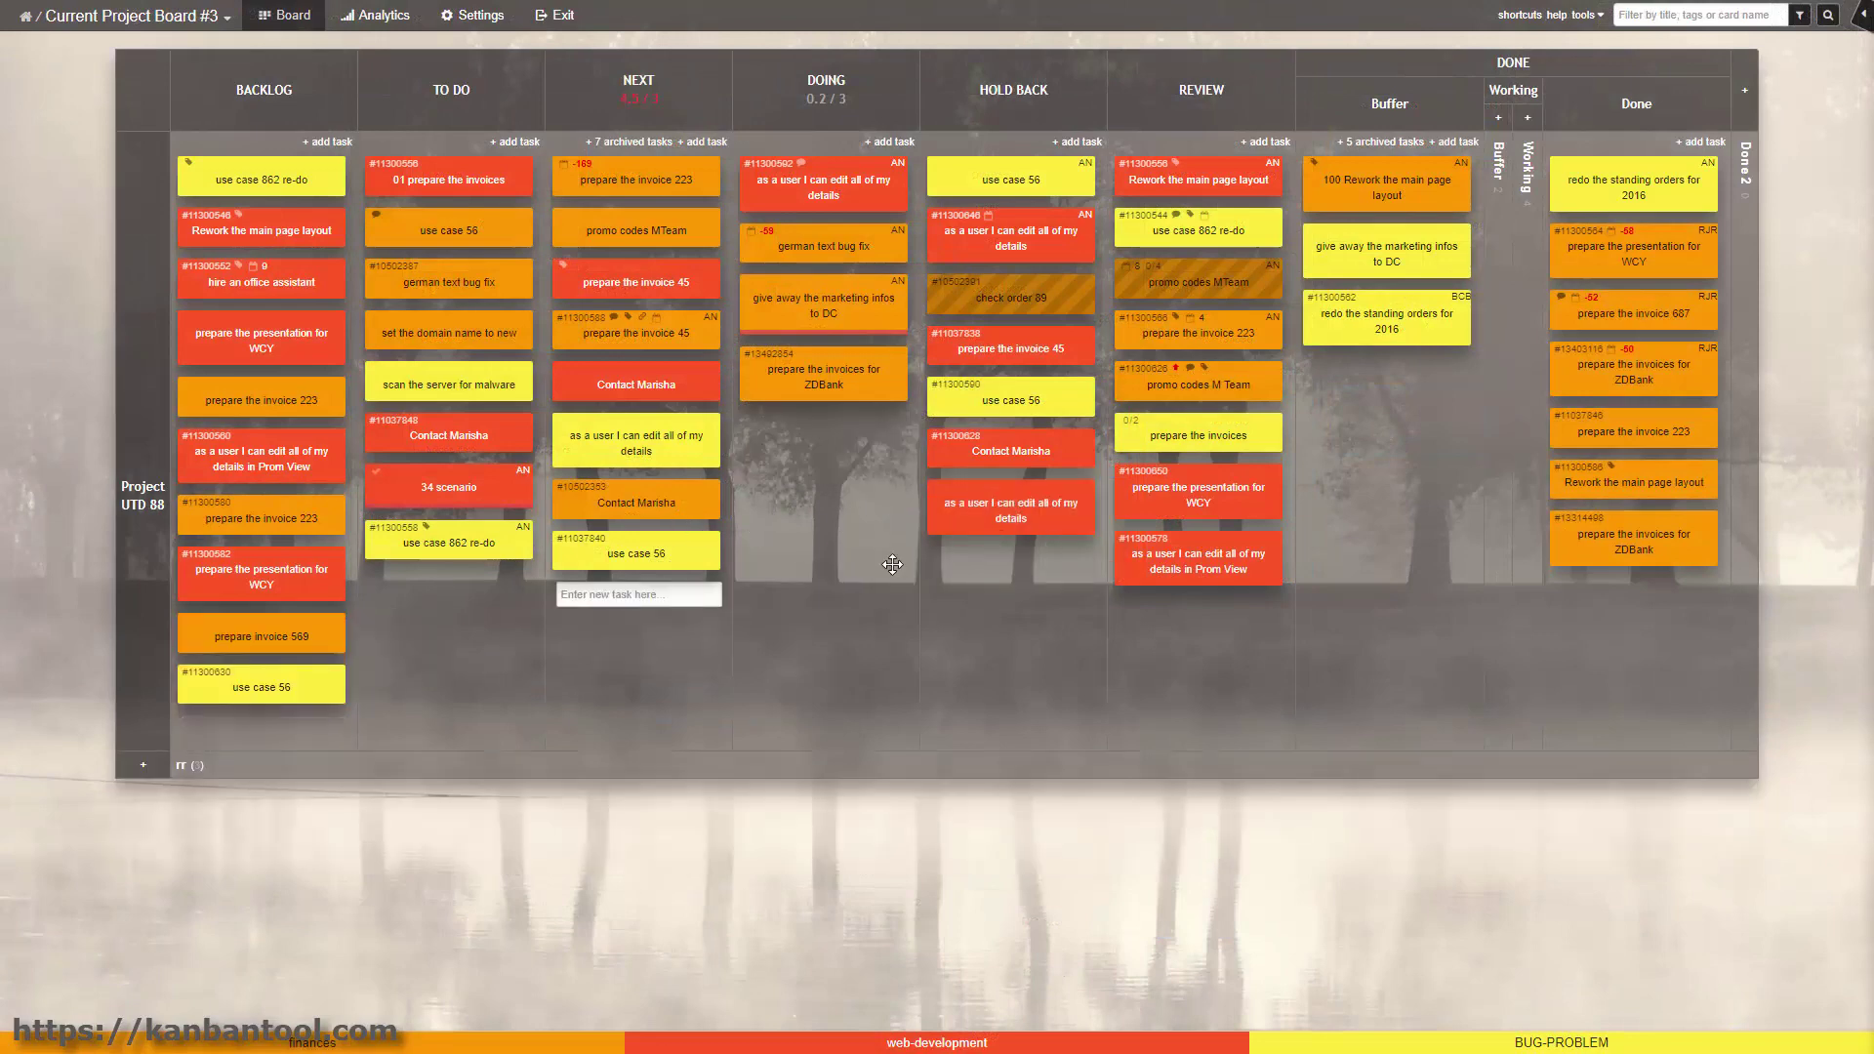
left_click_drag(892, 564, 1010, 571)
- Give the contact task a due date and move the edit-my-details card to Hold Back's bottom
left_click(1069, 581)
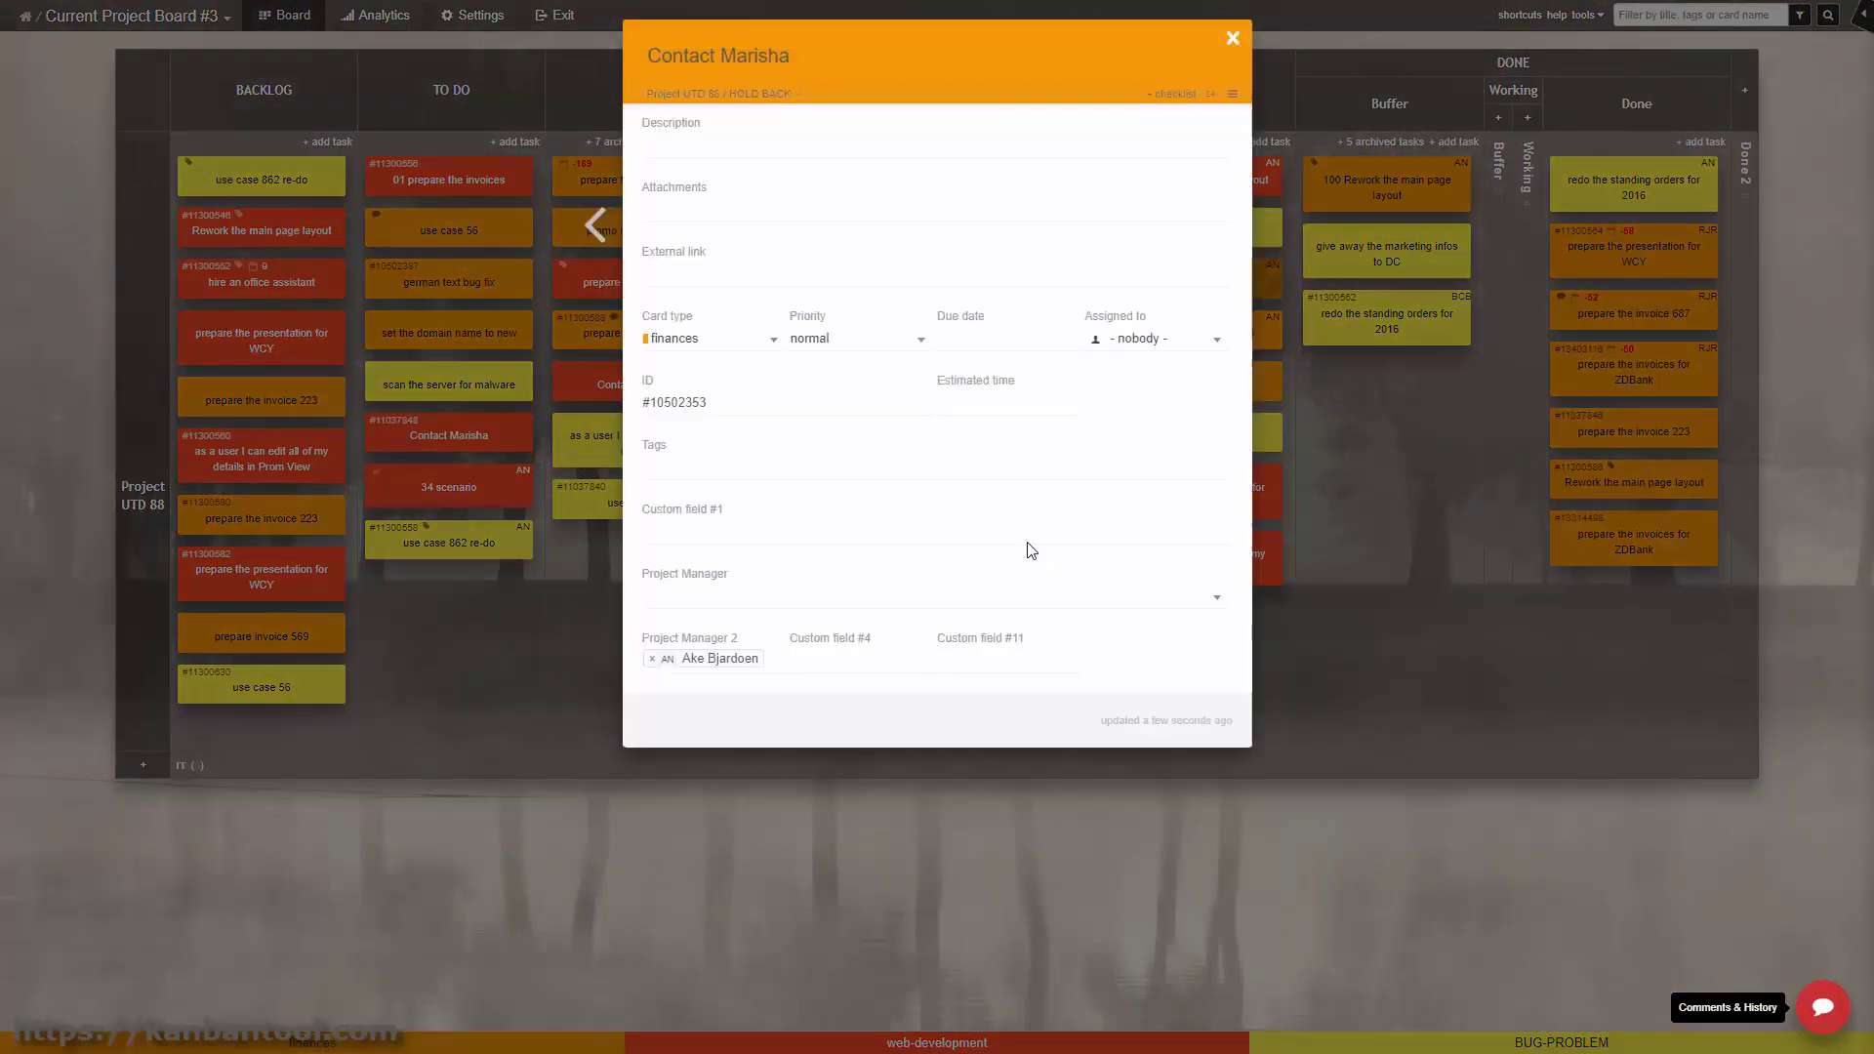
left_click(1004, 359)
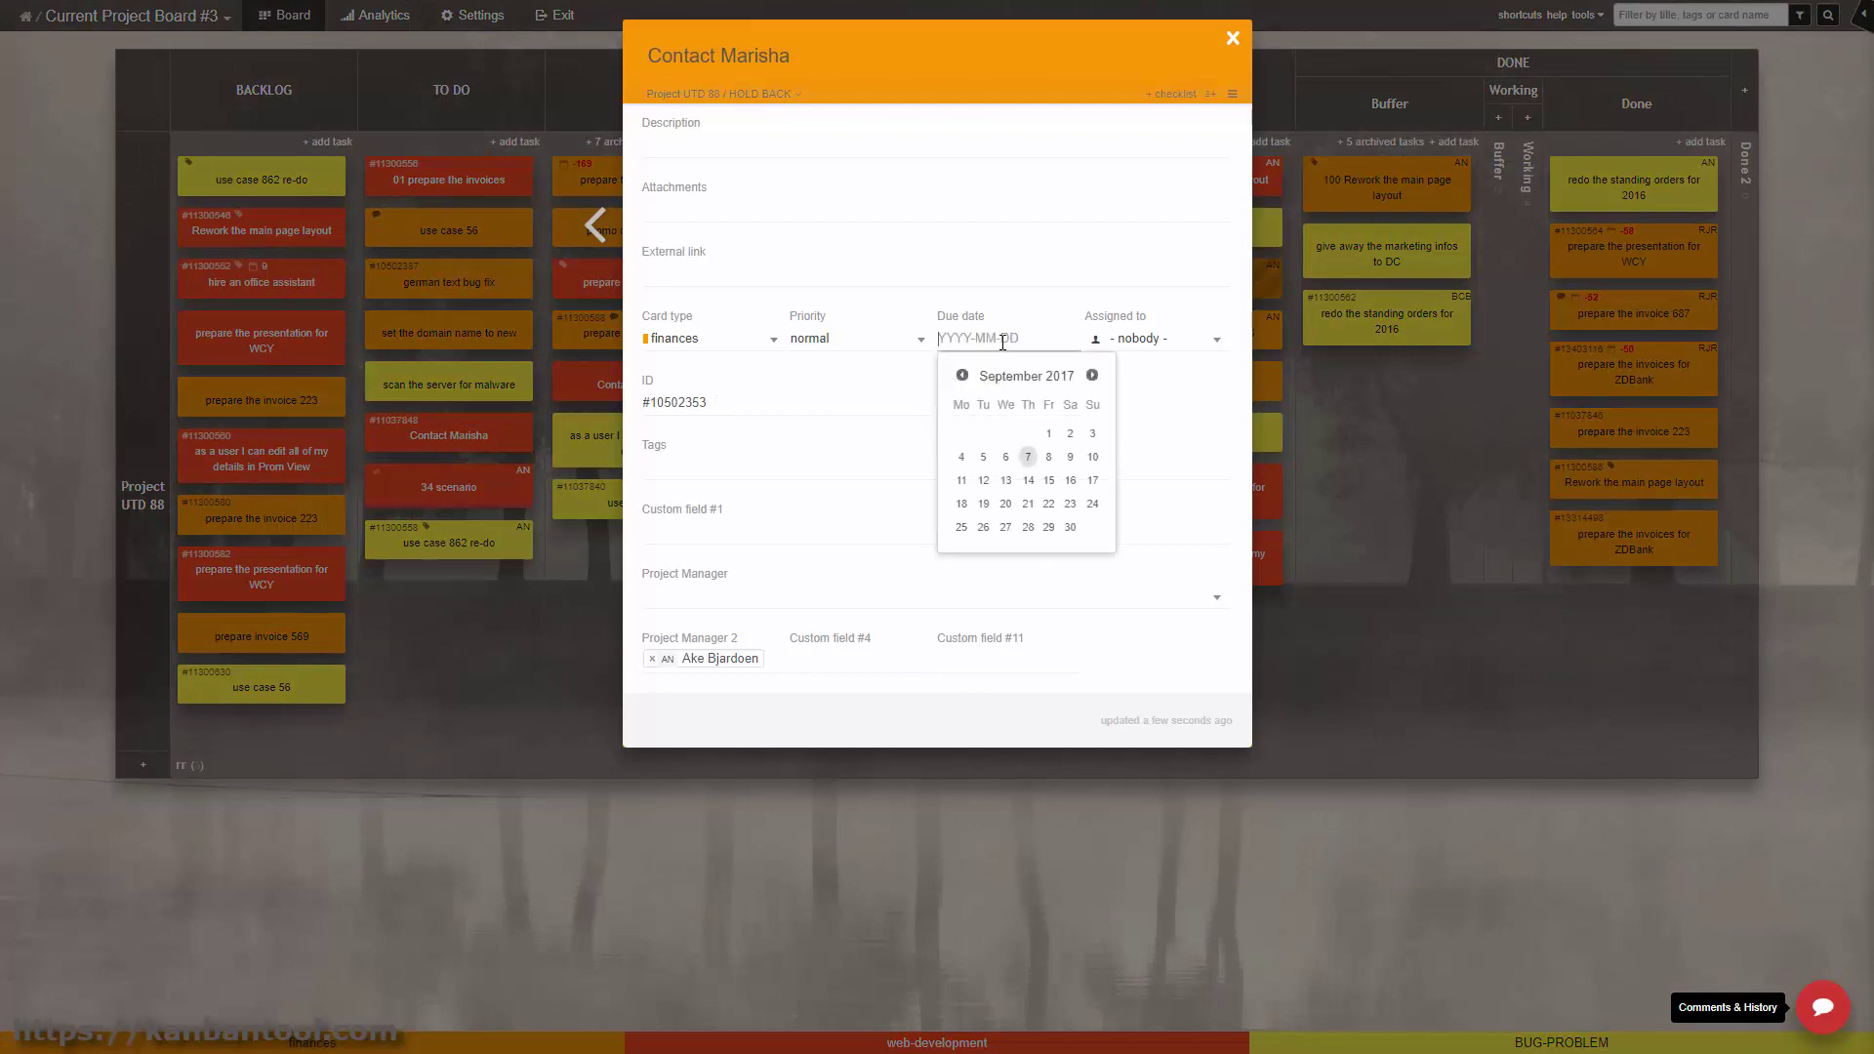
left_click(1025, 503)
key("Escape")
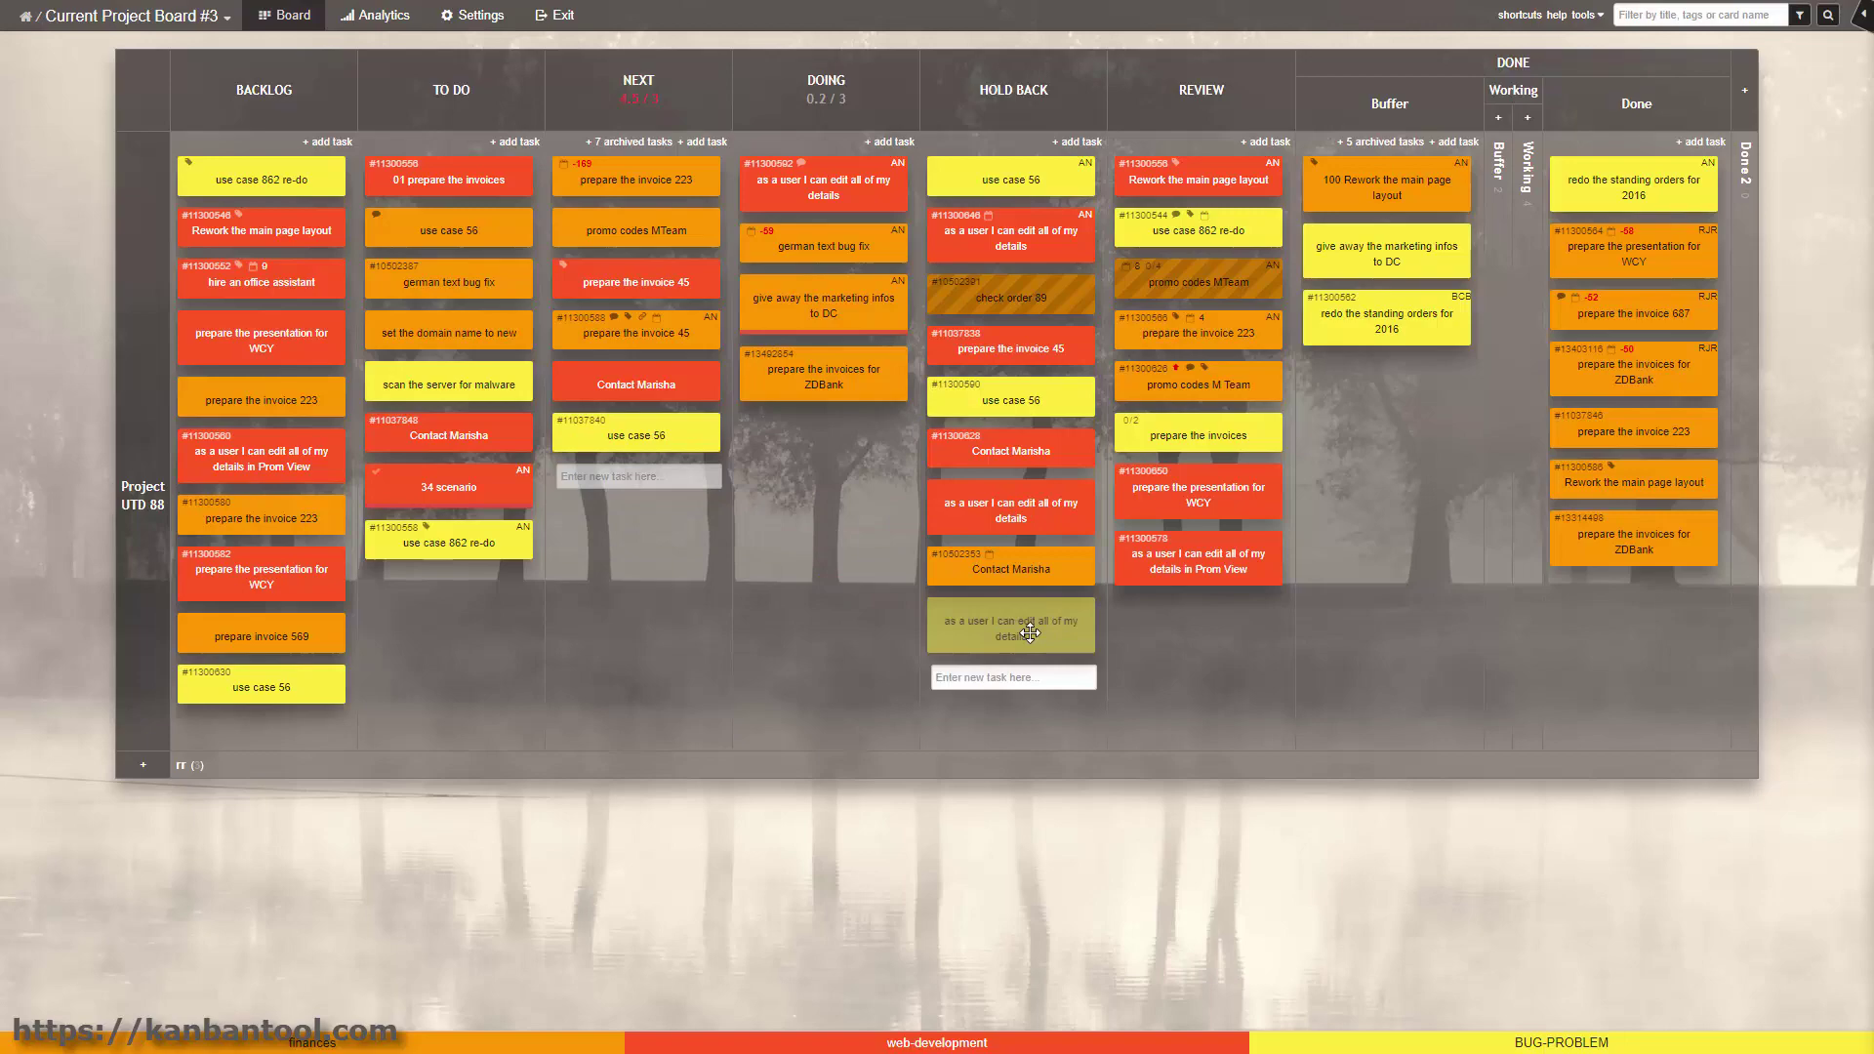
left_click_drag(878, 530, 1011, 624)
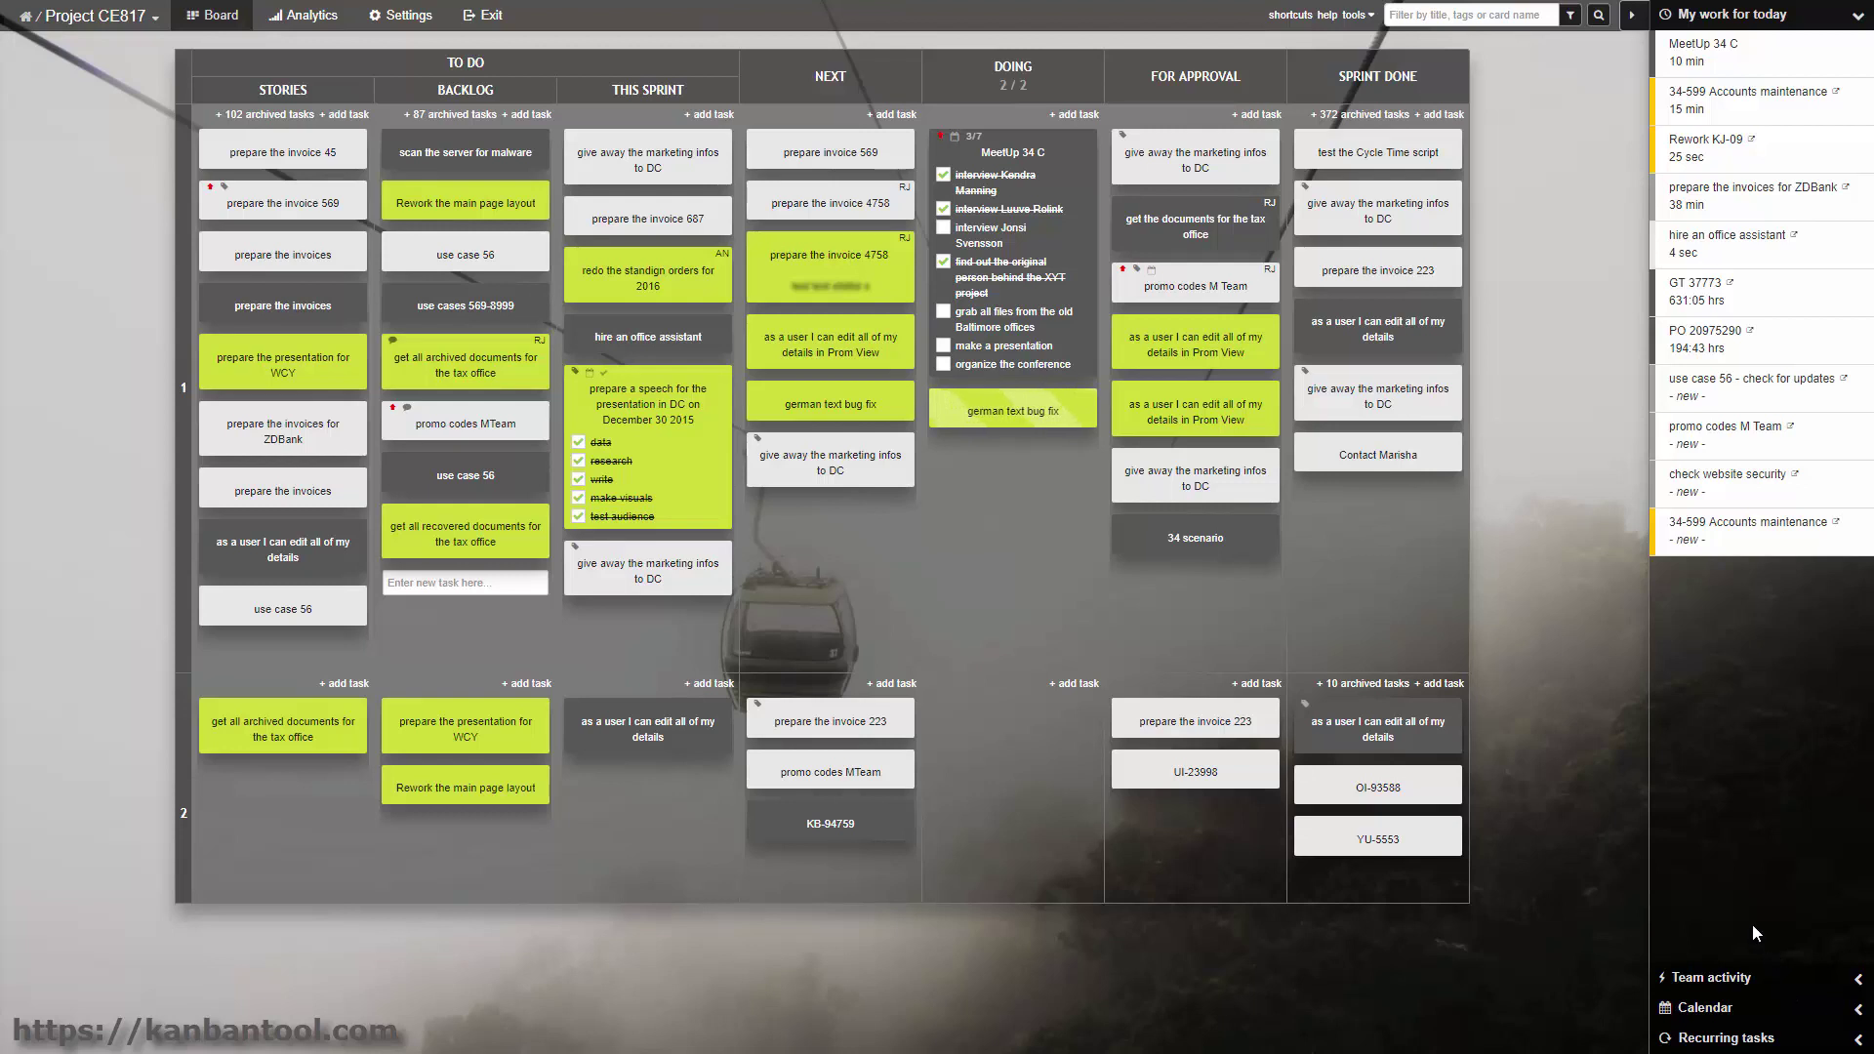
- Start MeetUp 34 C's timer, tick an interview checklist item, collapse row 2, and zoom in
right_click(1062, 177)
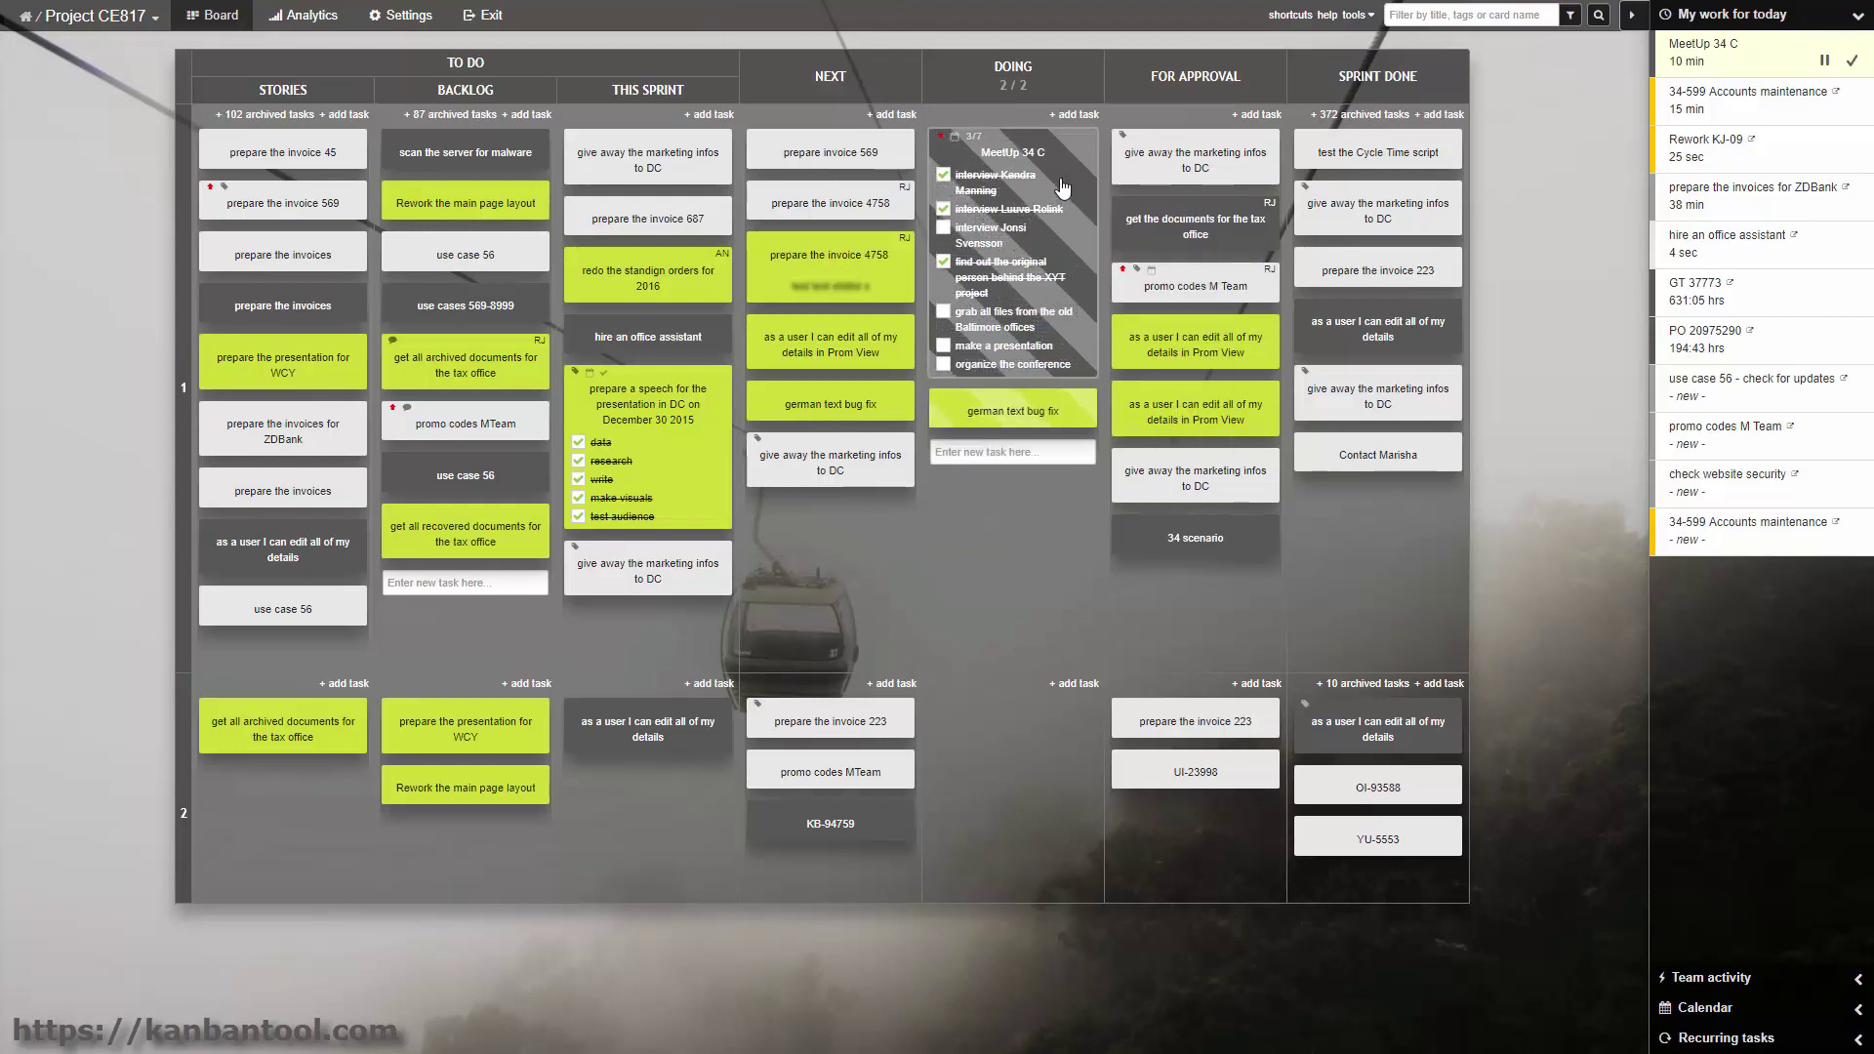
left_click(1033, 240)
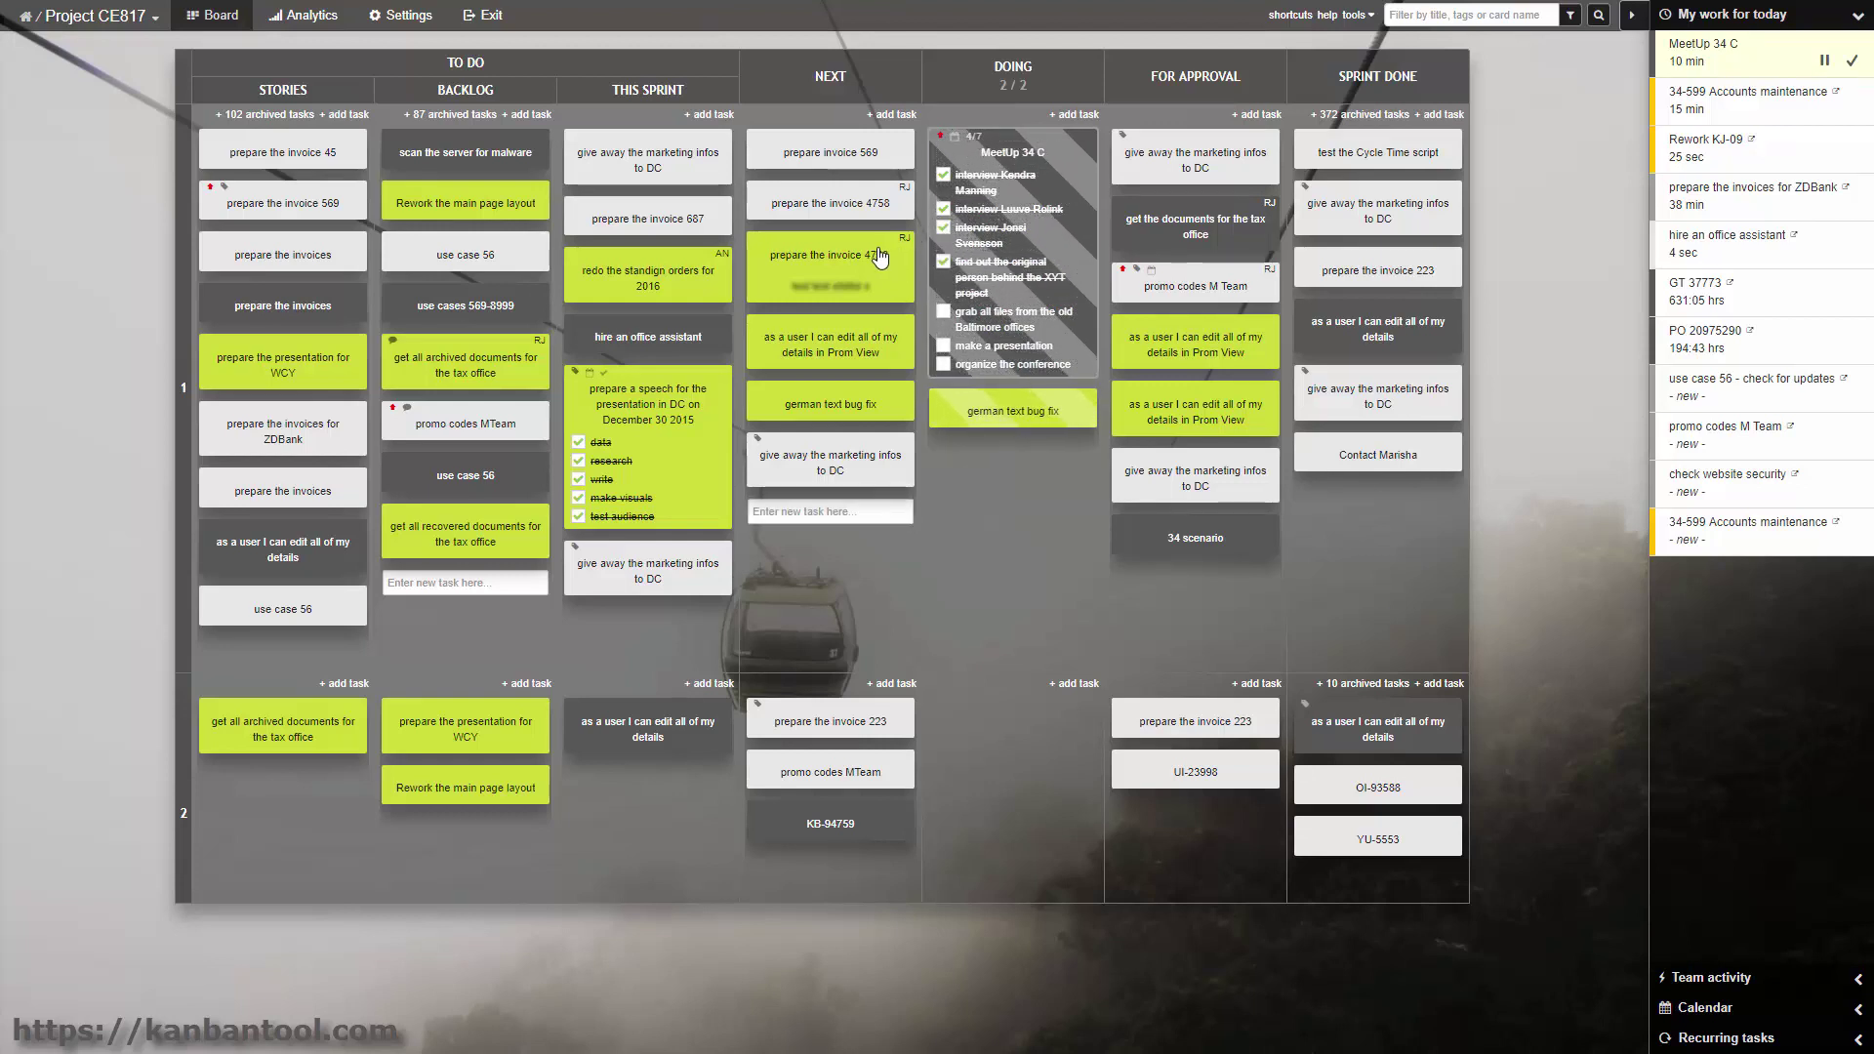
left_click(179, 751)
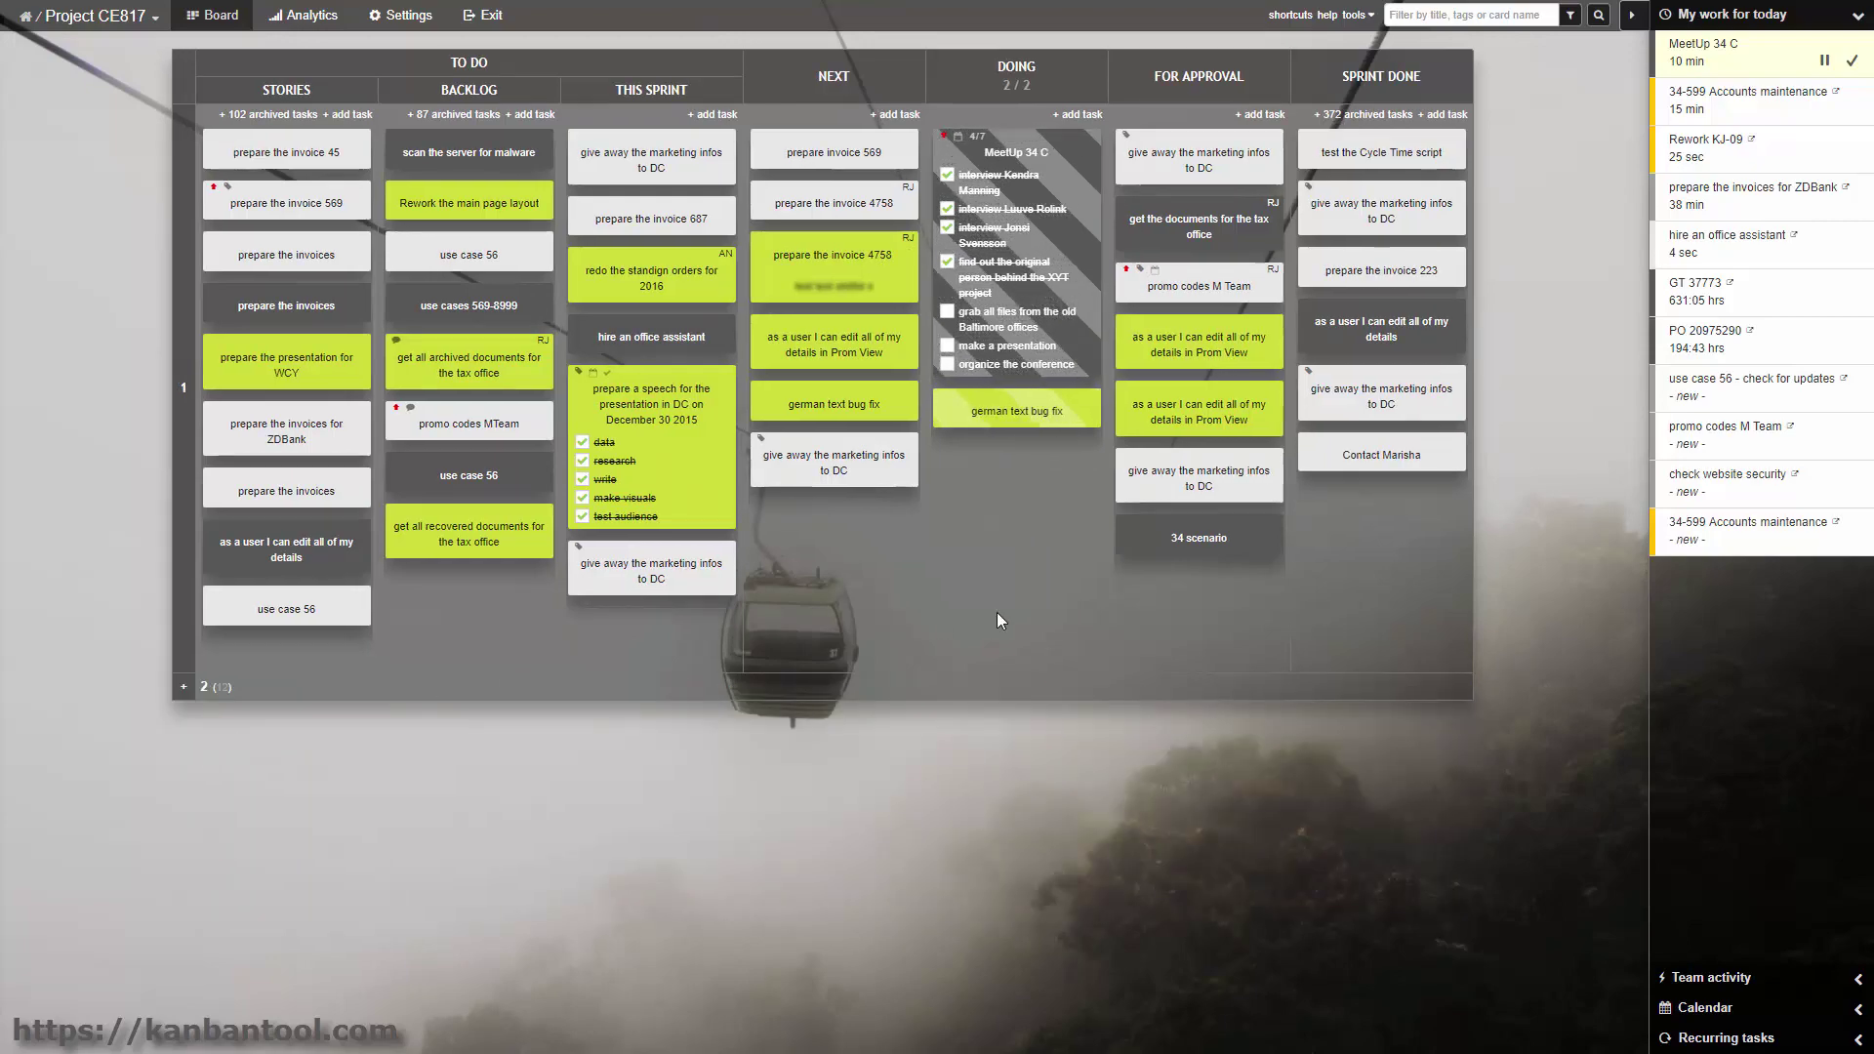
key("ctrl+plus")
key("ctrl+plus")
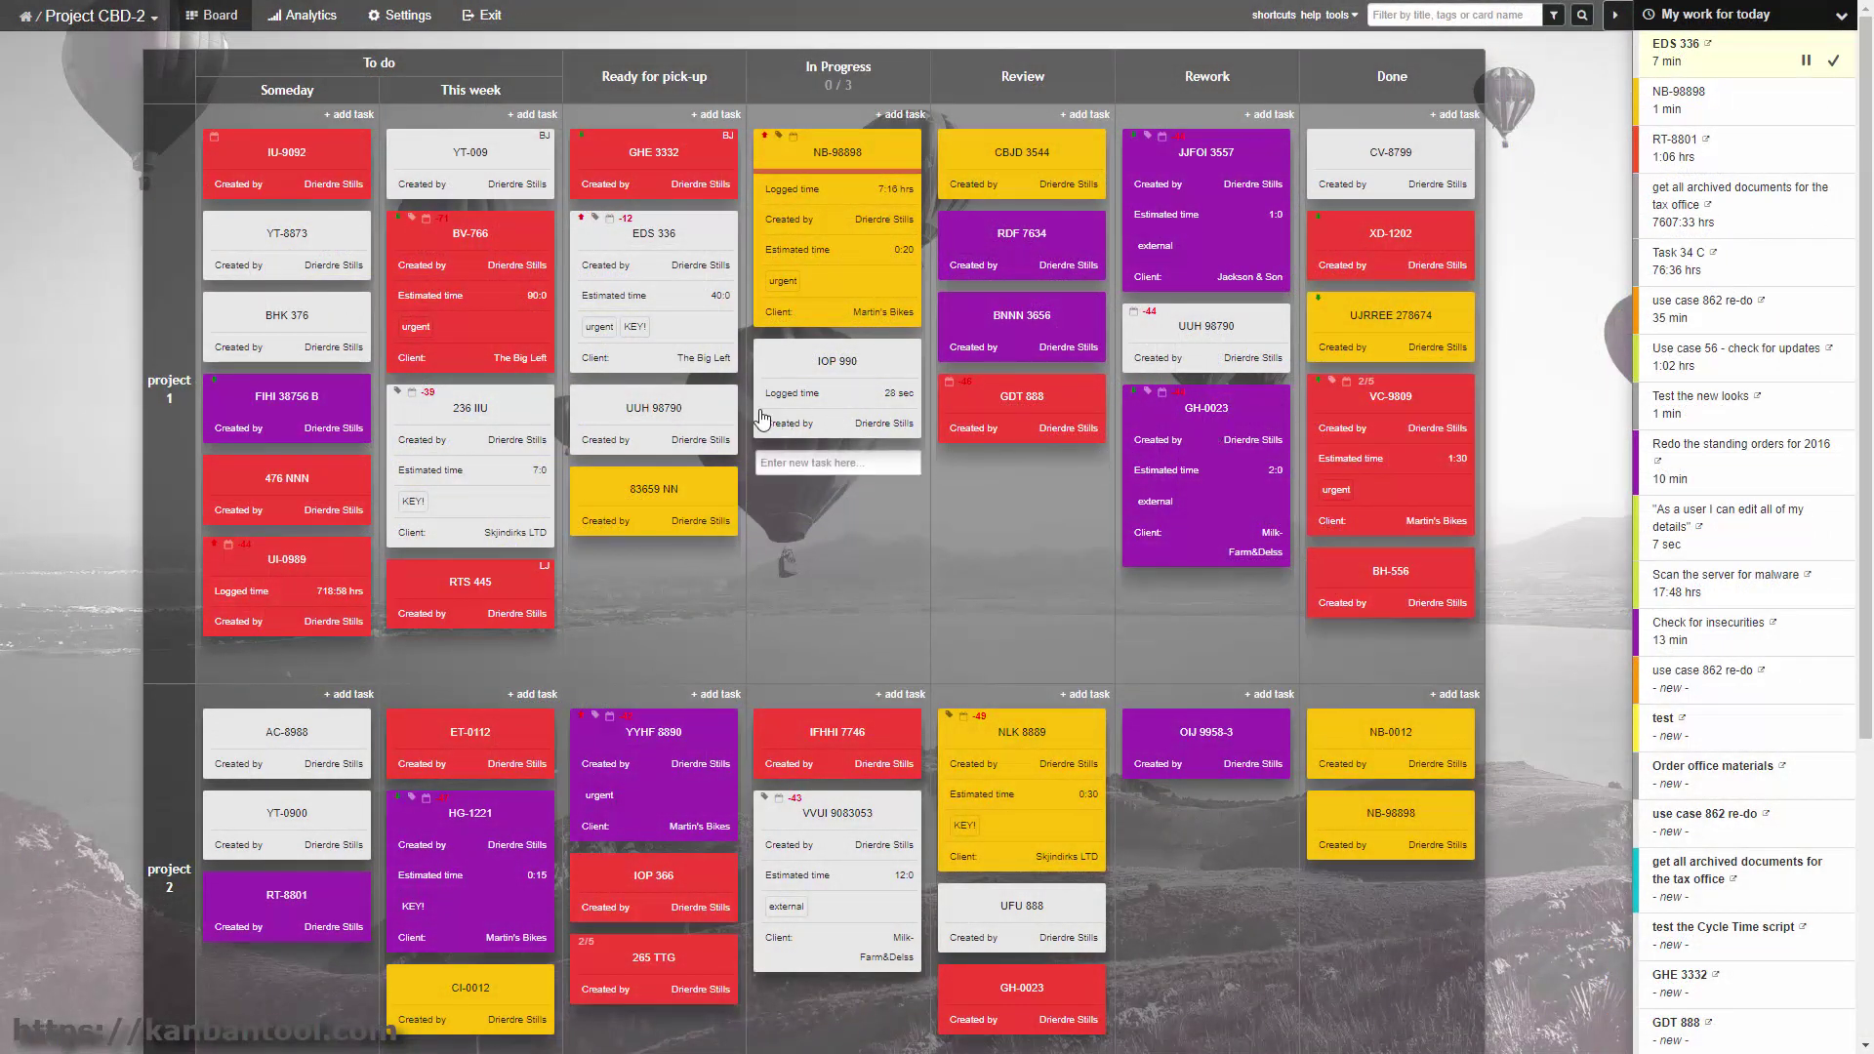
- Start NB-98898's timer and move UUH 98790 into In Progress under IOP 990
right_click(825, 181)
left_click(913, 207)
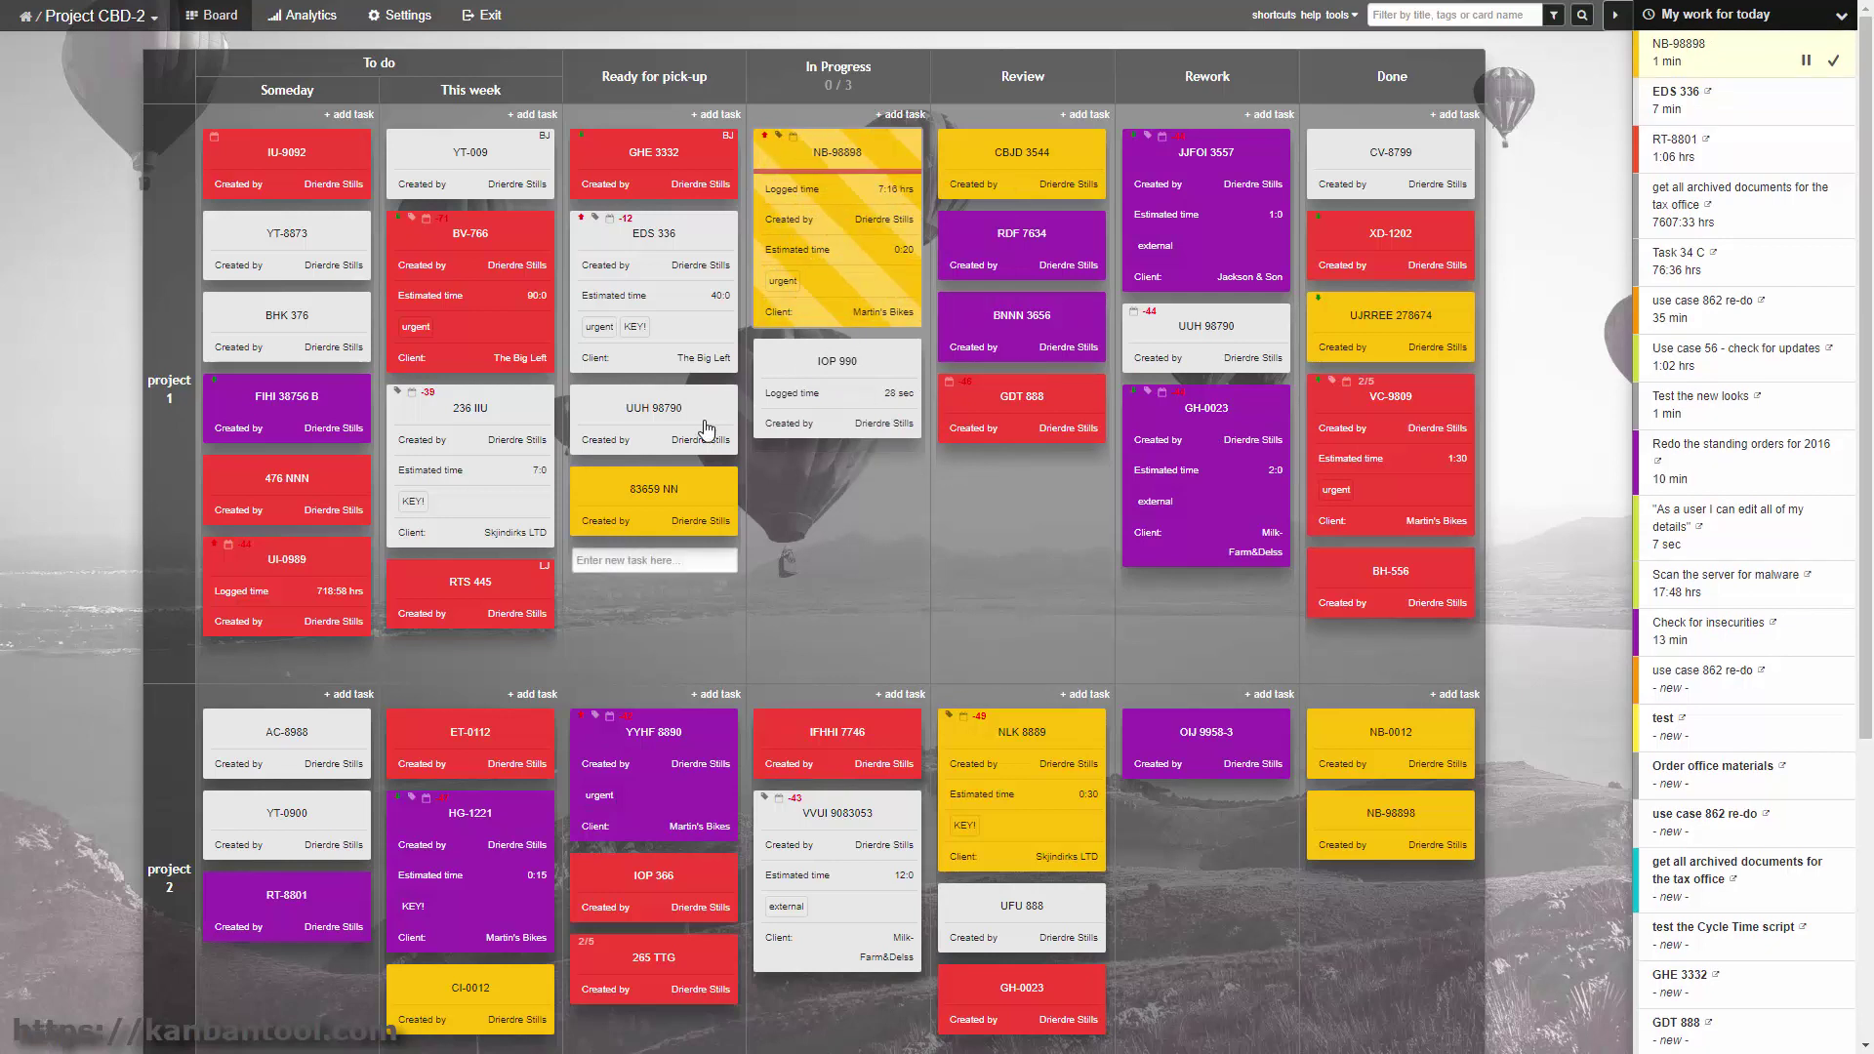
left_click_drag(705, 429, 838, 474)
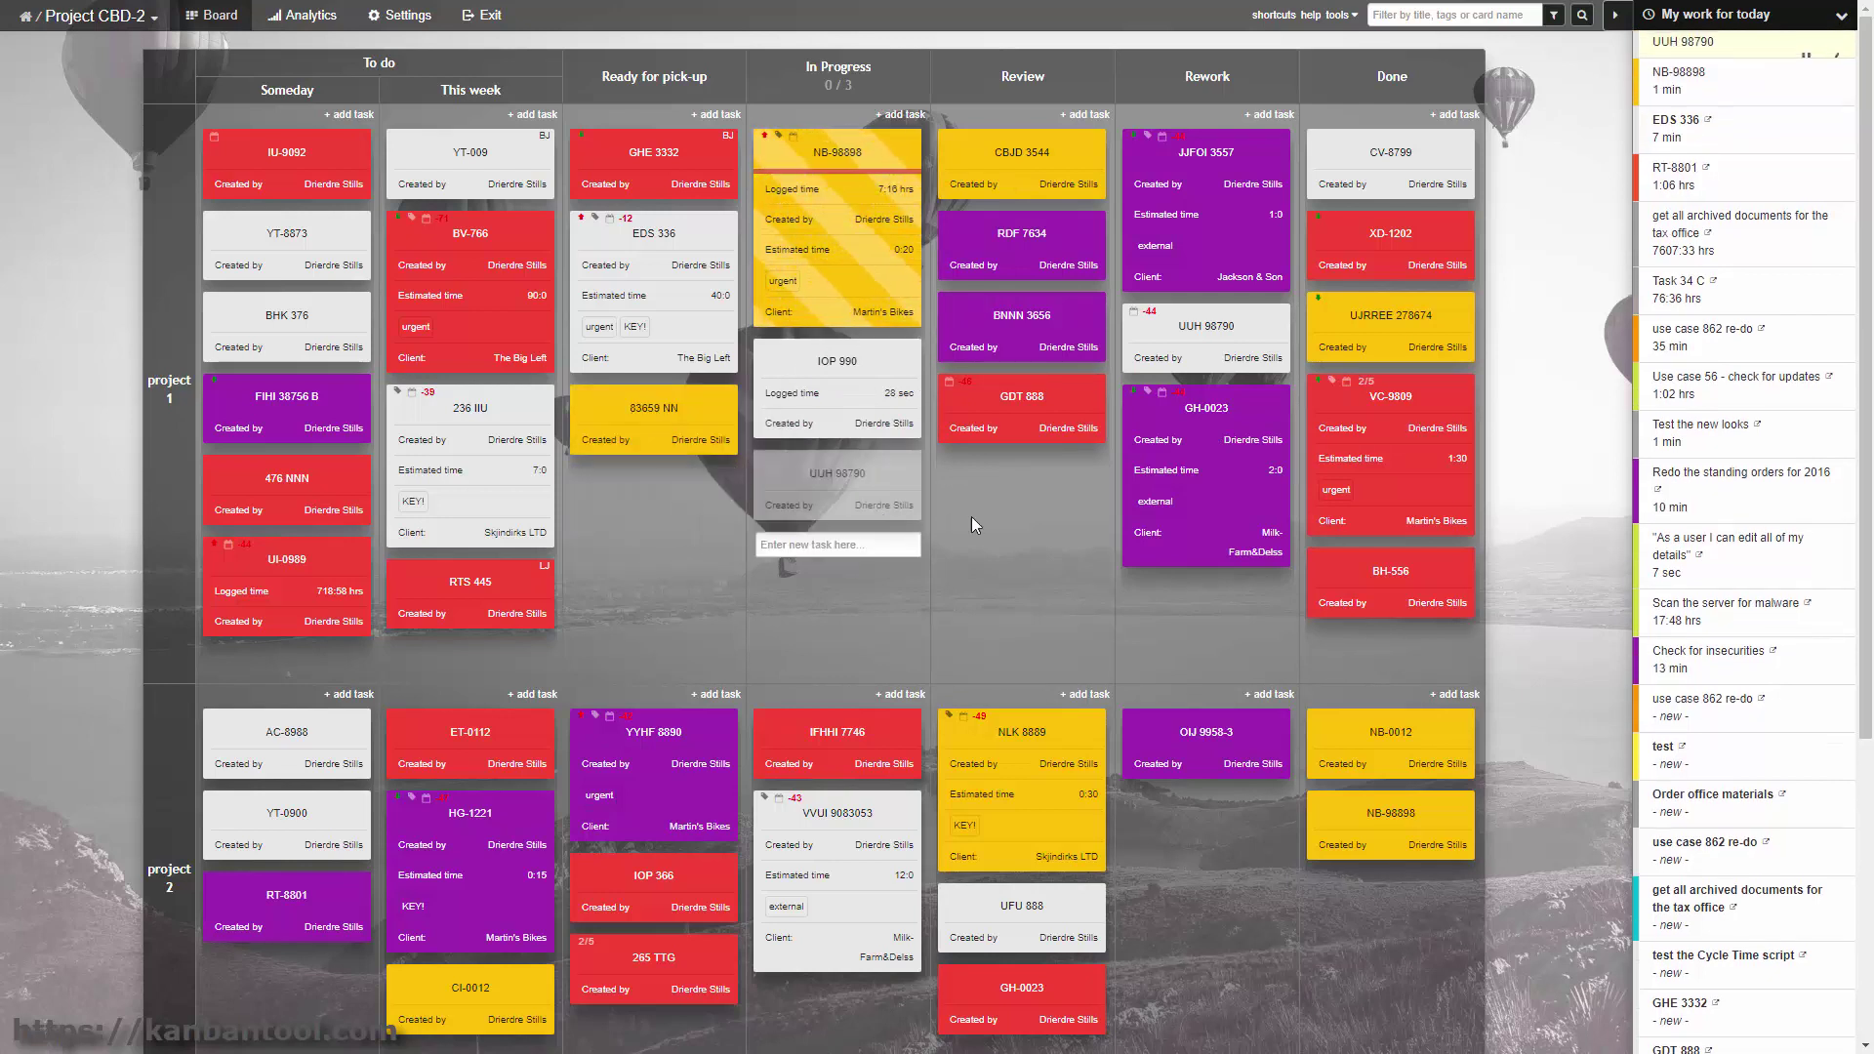
- Move all Review cards to Rework, collapse Review and project 1, and open HG-1354's priority
right_click(1039, 494)
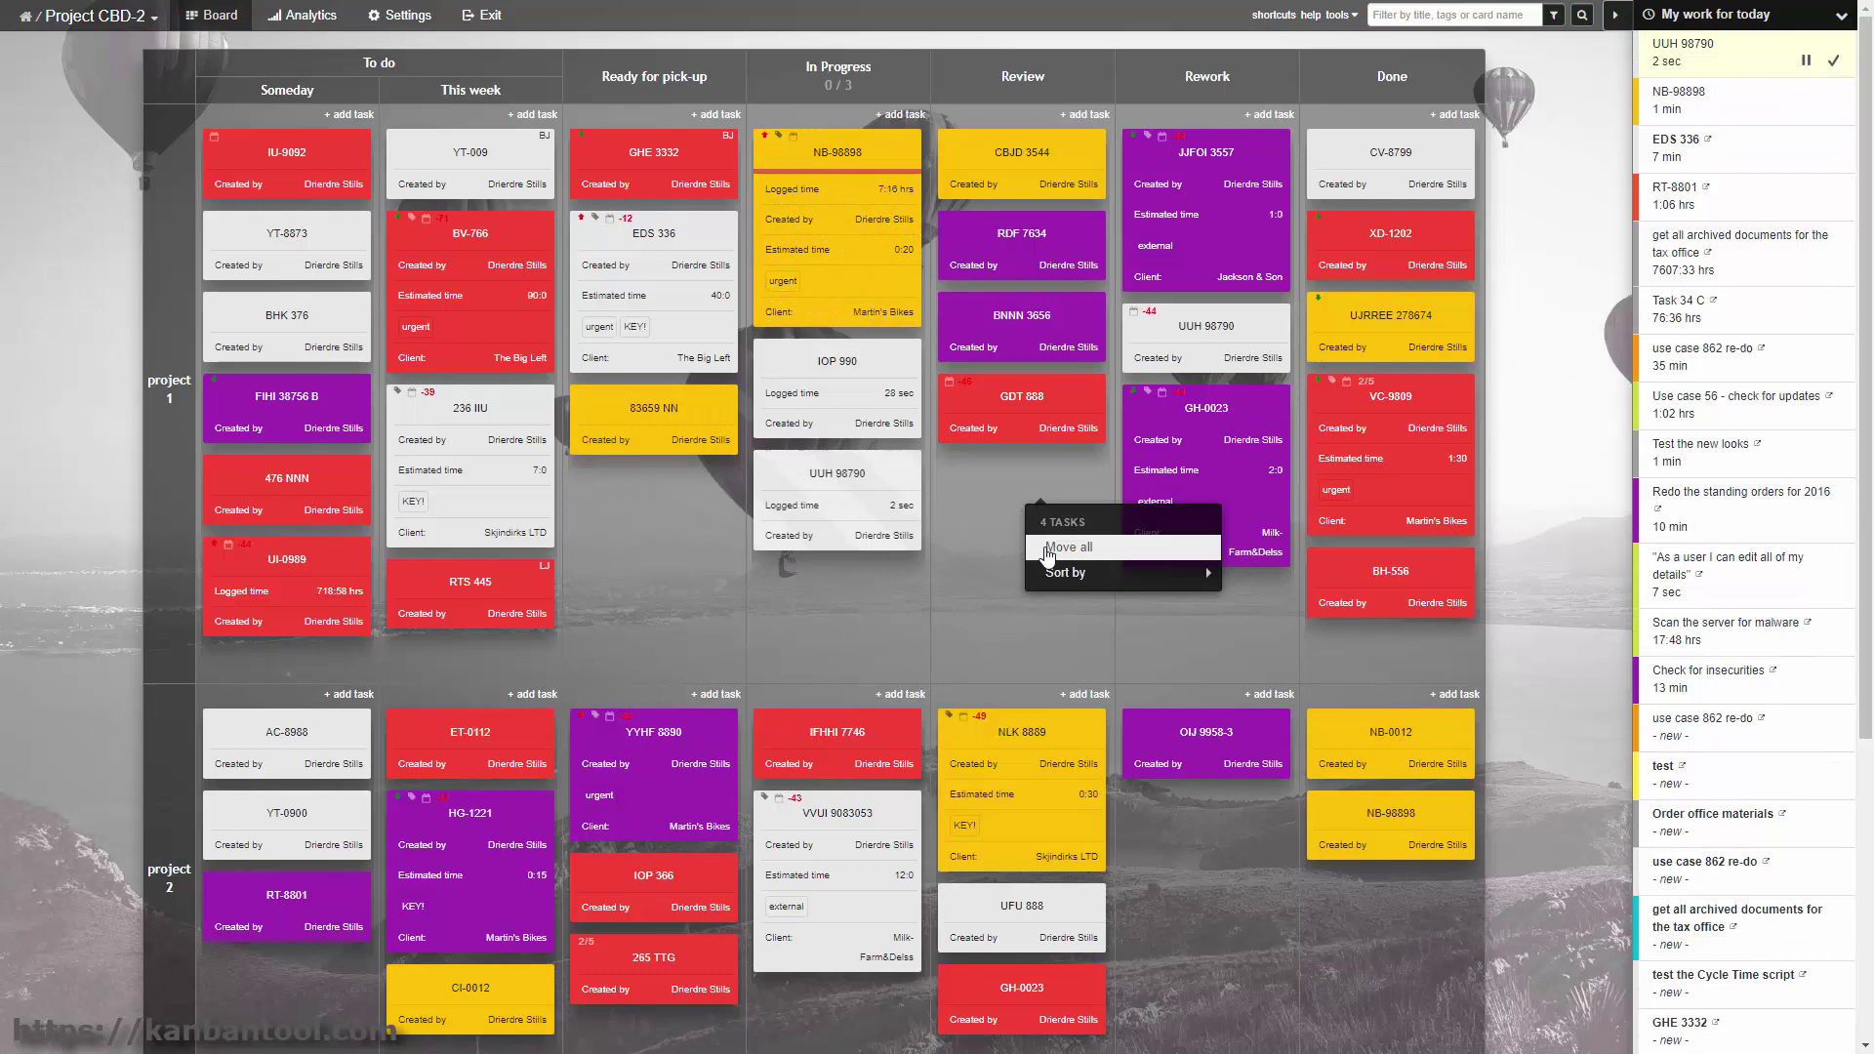
left_click(1047, 558)
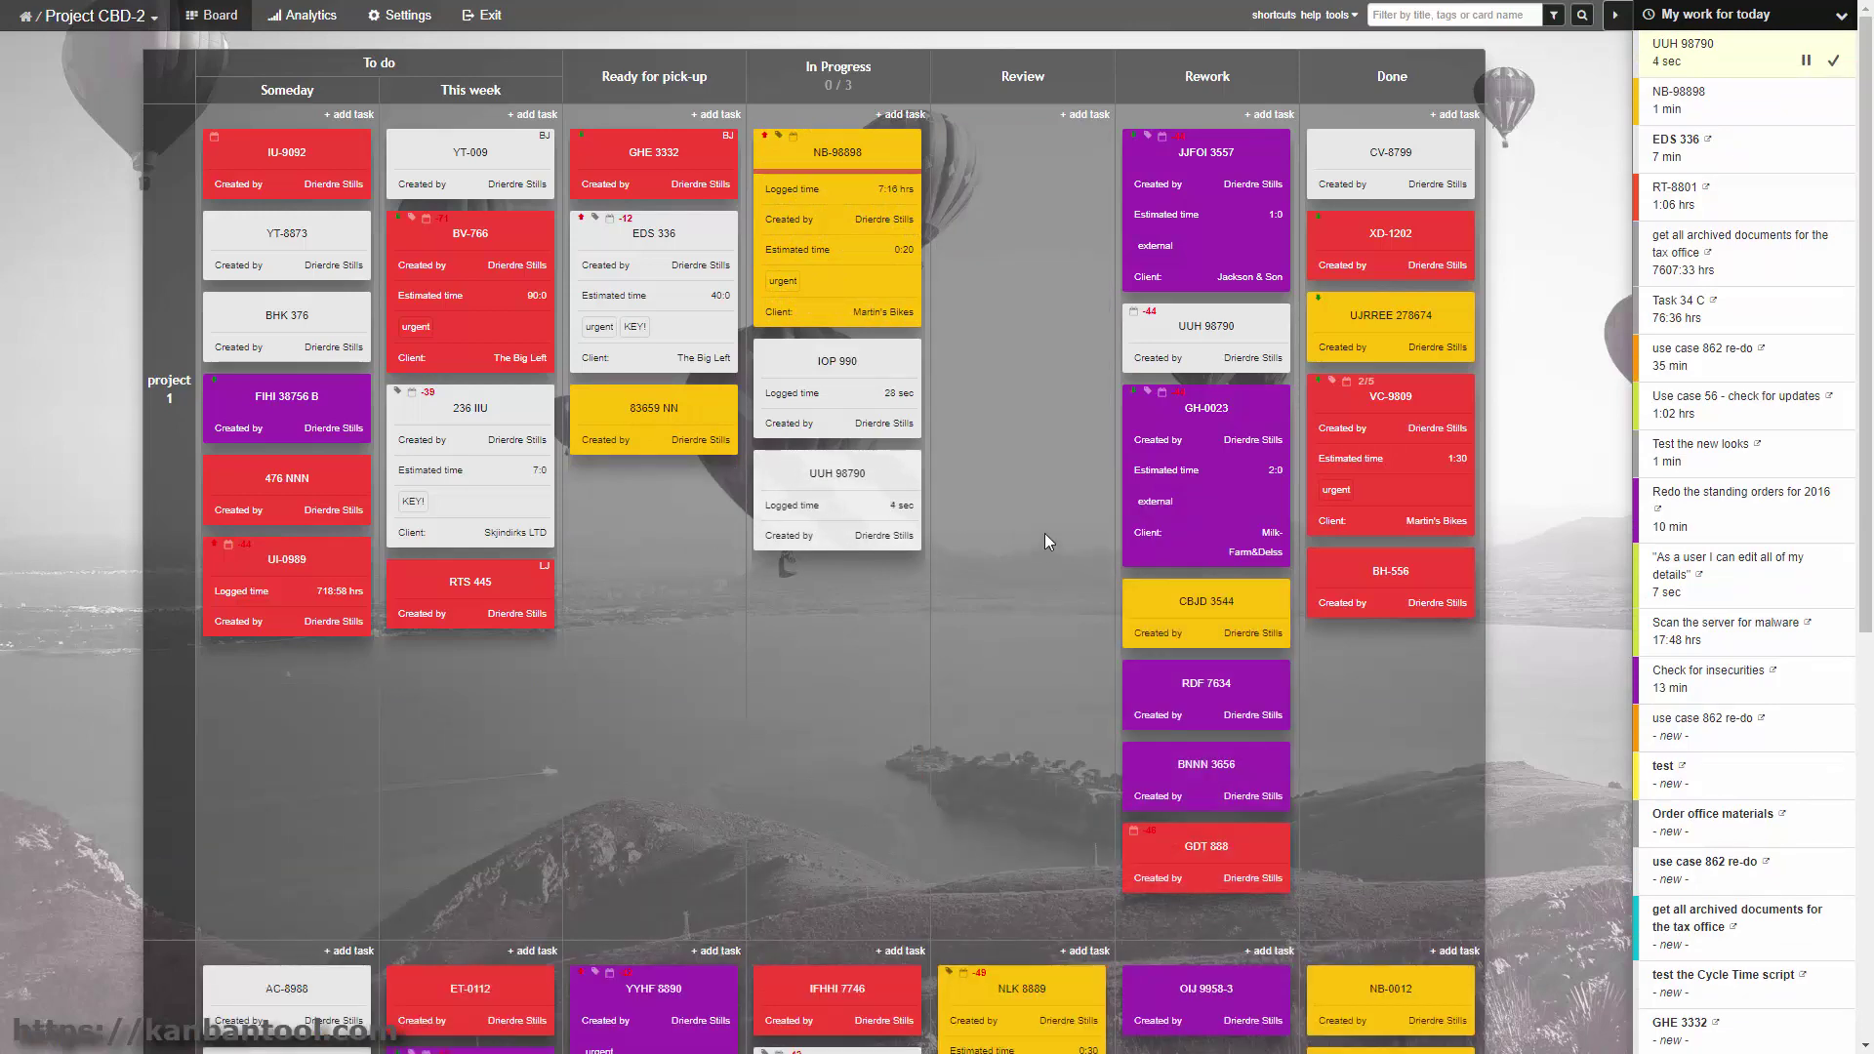
left_click(1022, 78)
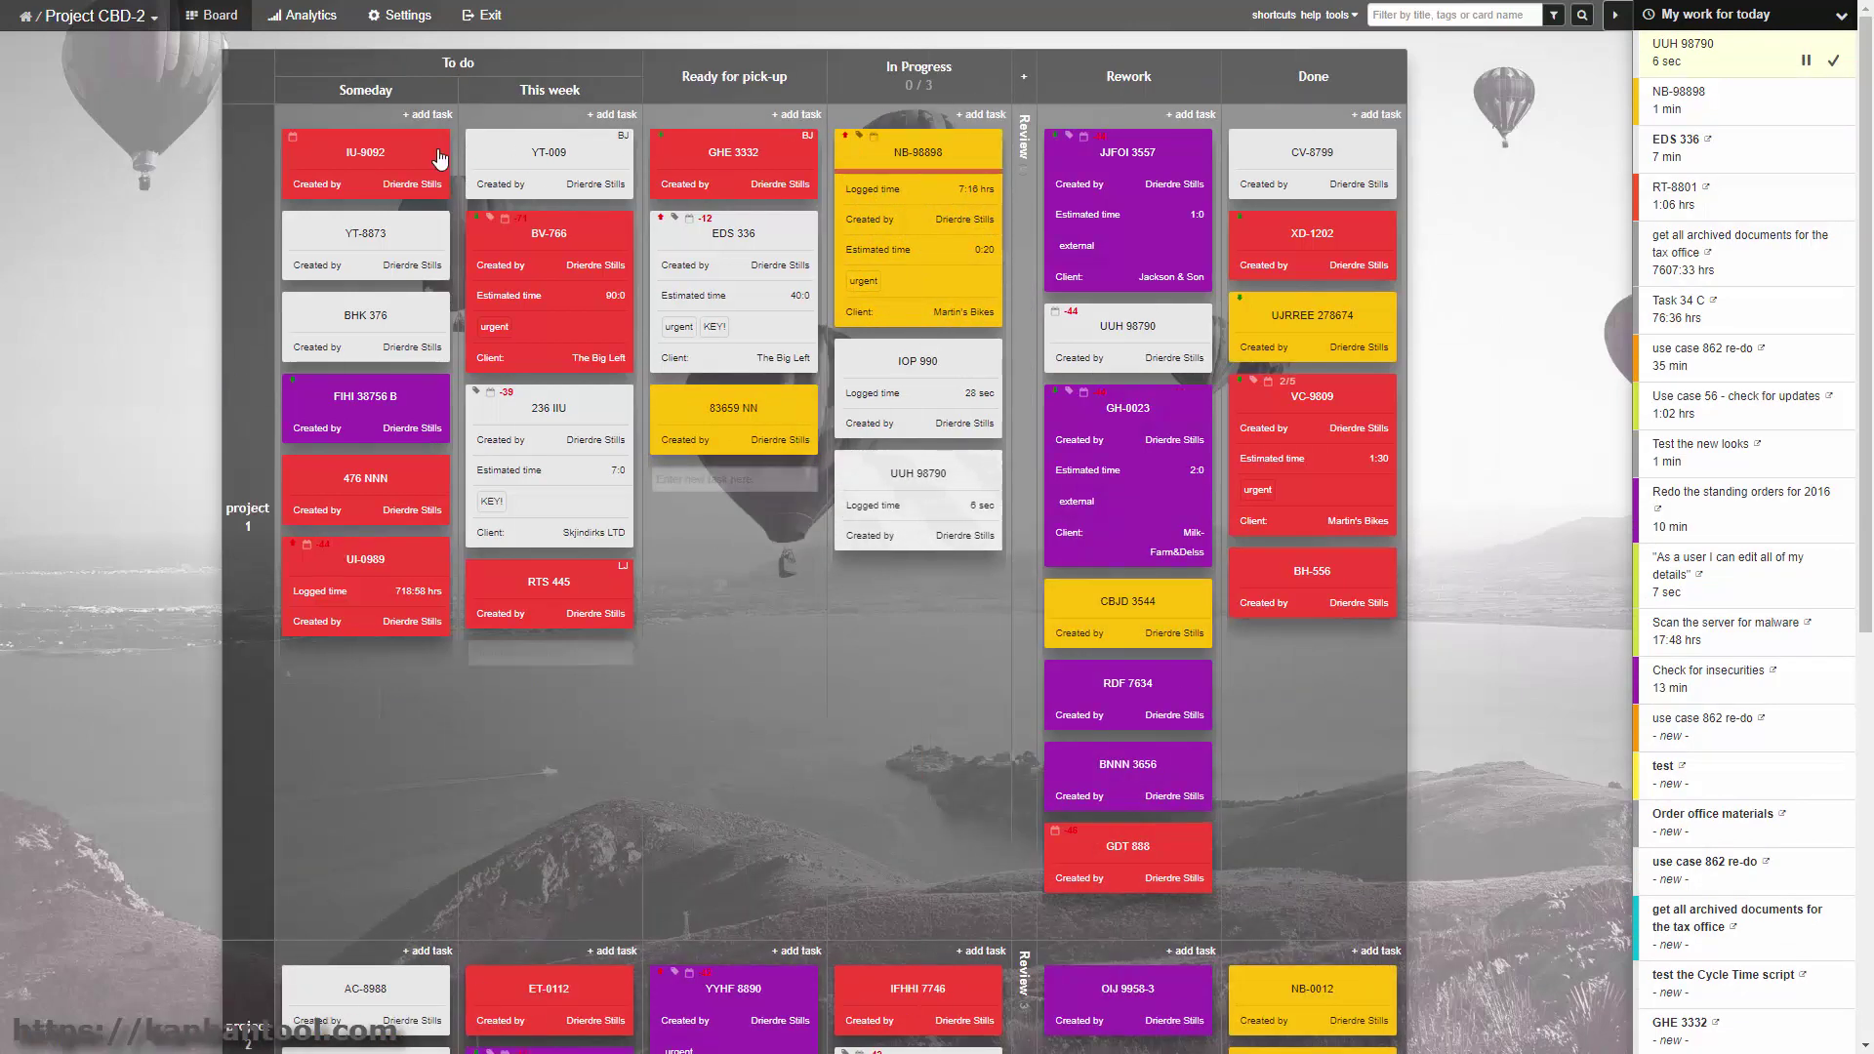
left_click(226, 159)
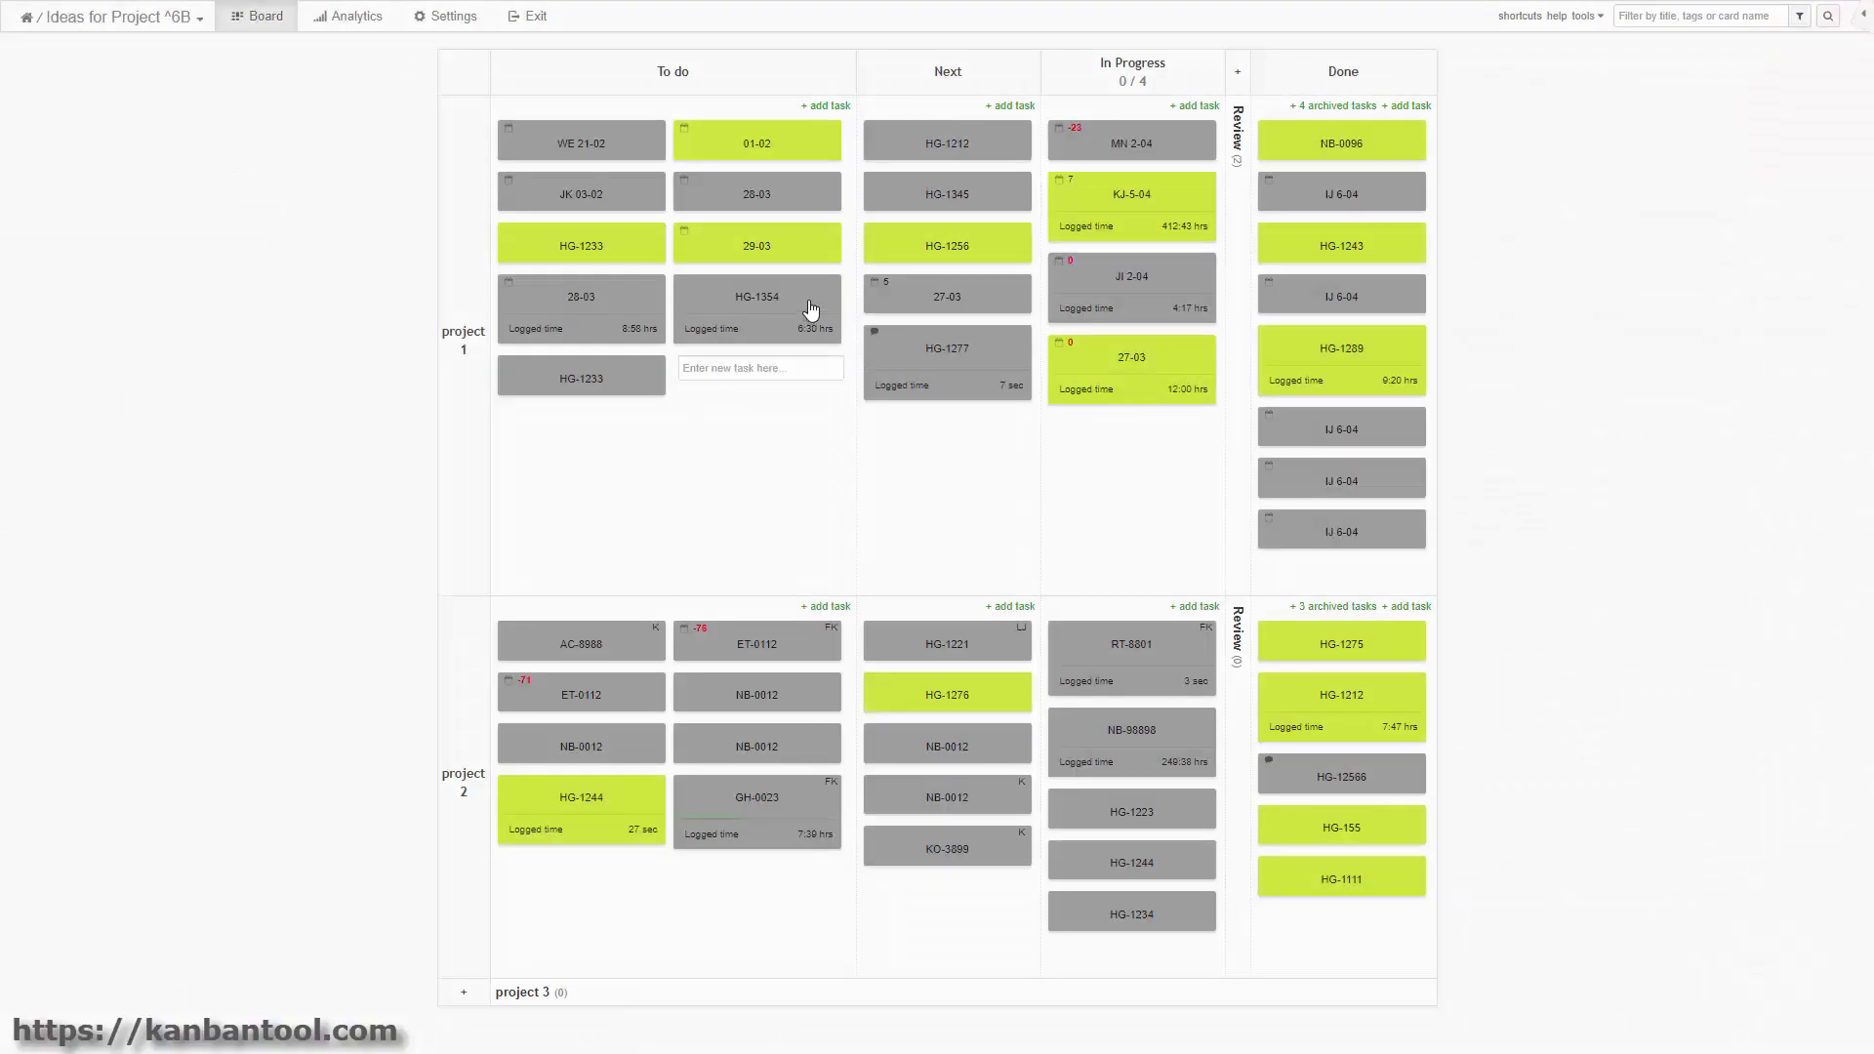
left_click(810, 309)
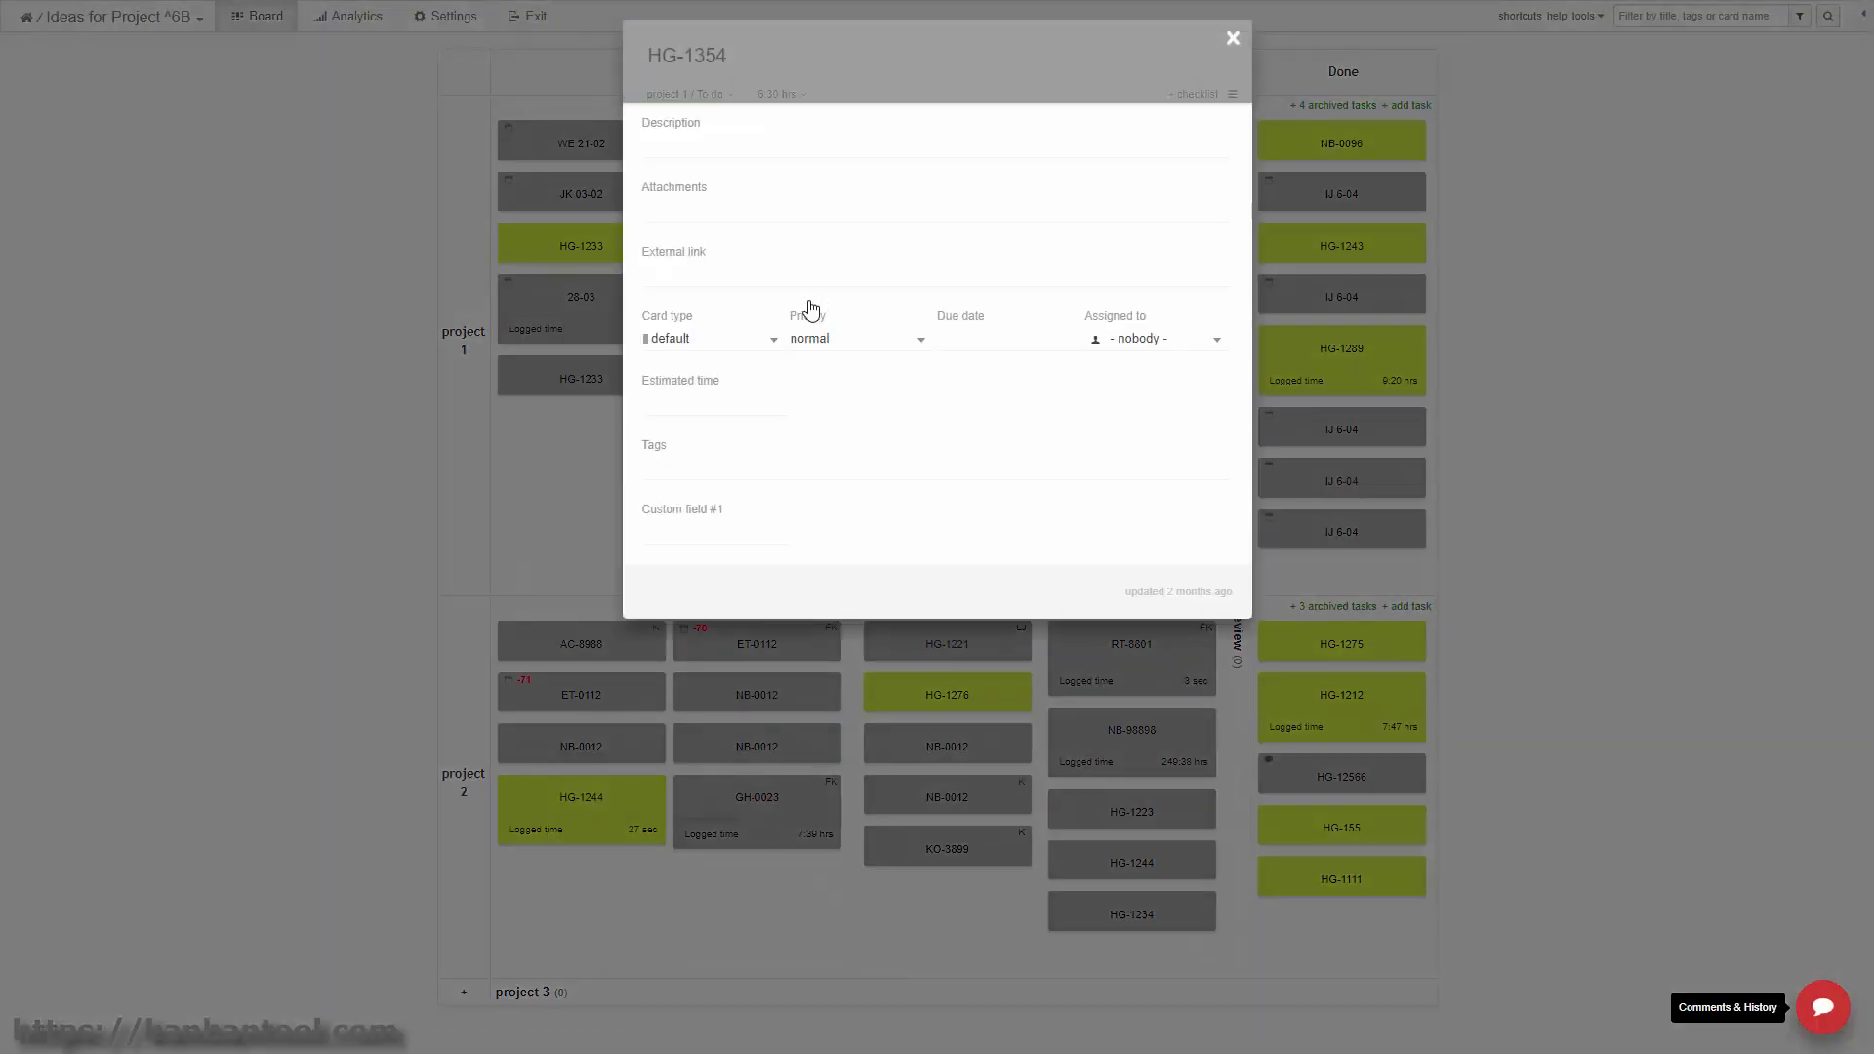
left_click(913, 353)
left_click(892, 363)
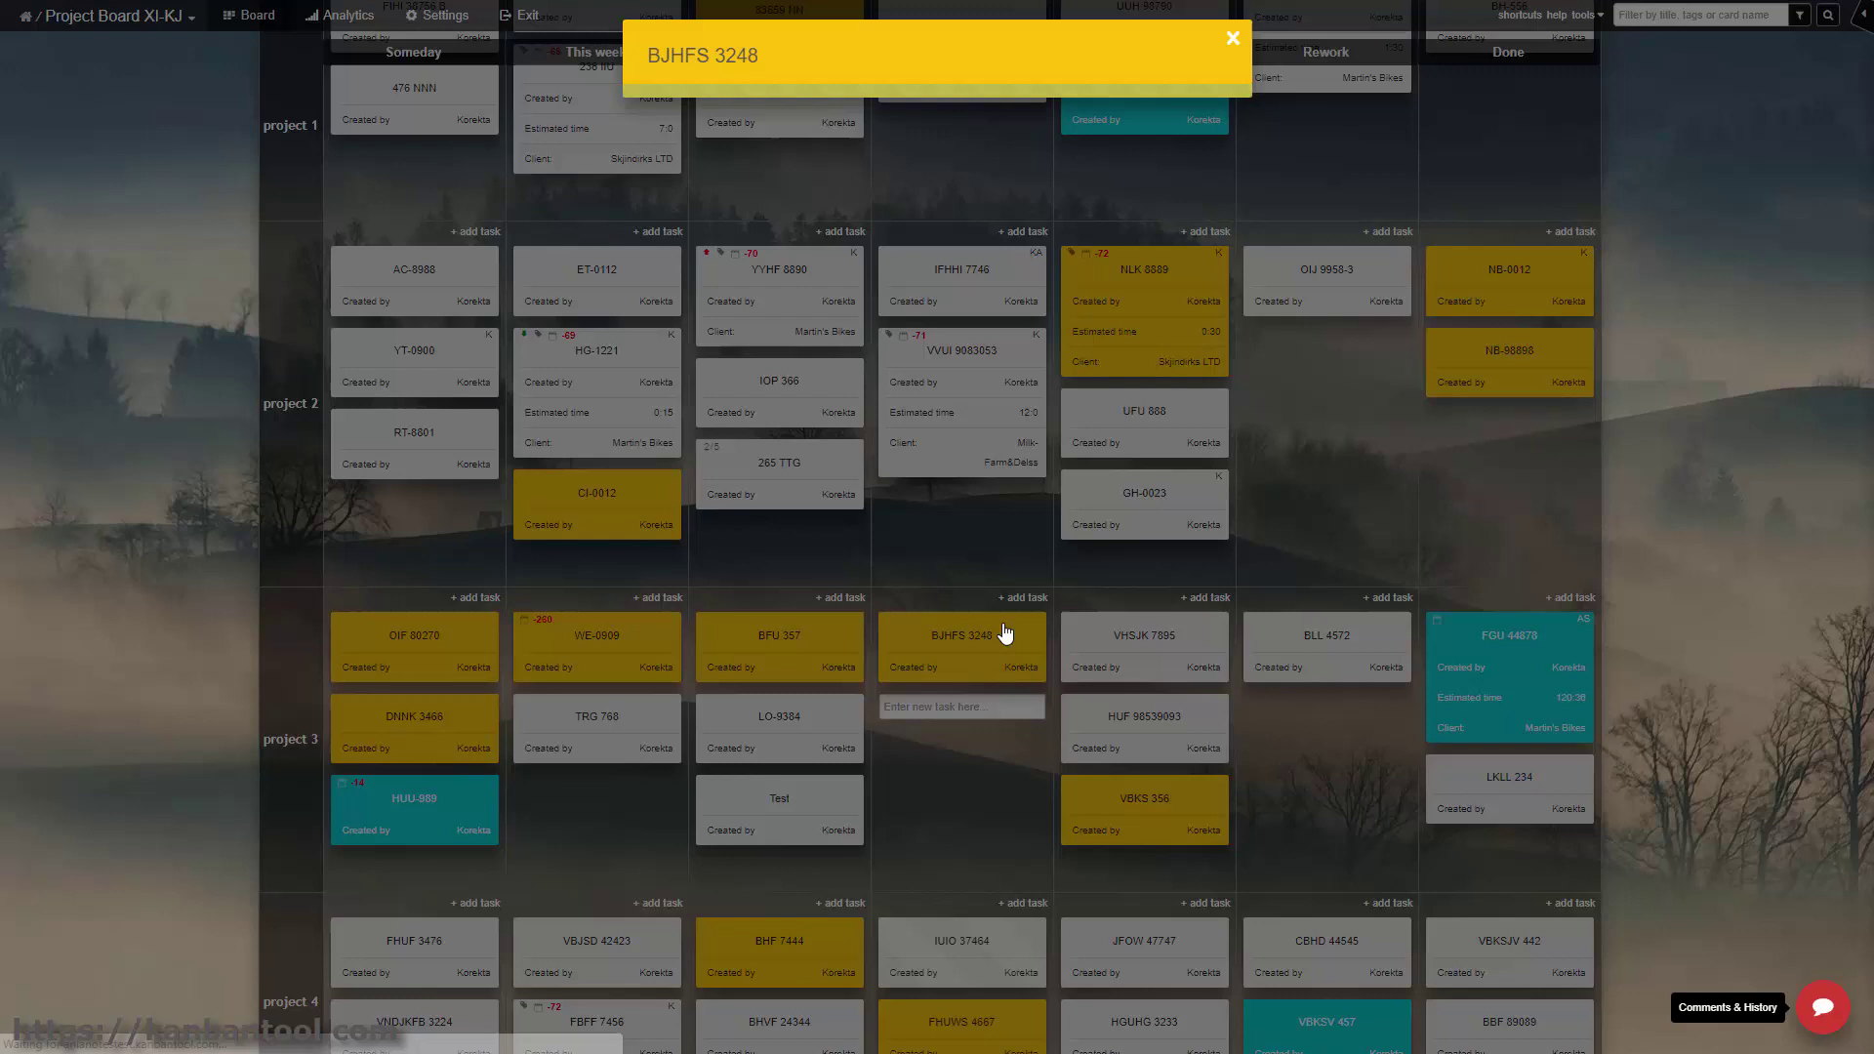
left_click(1144, 285)
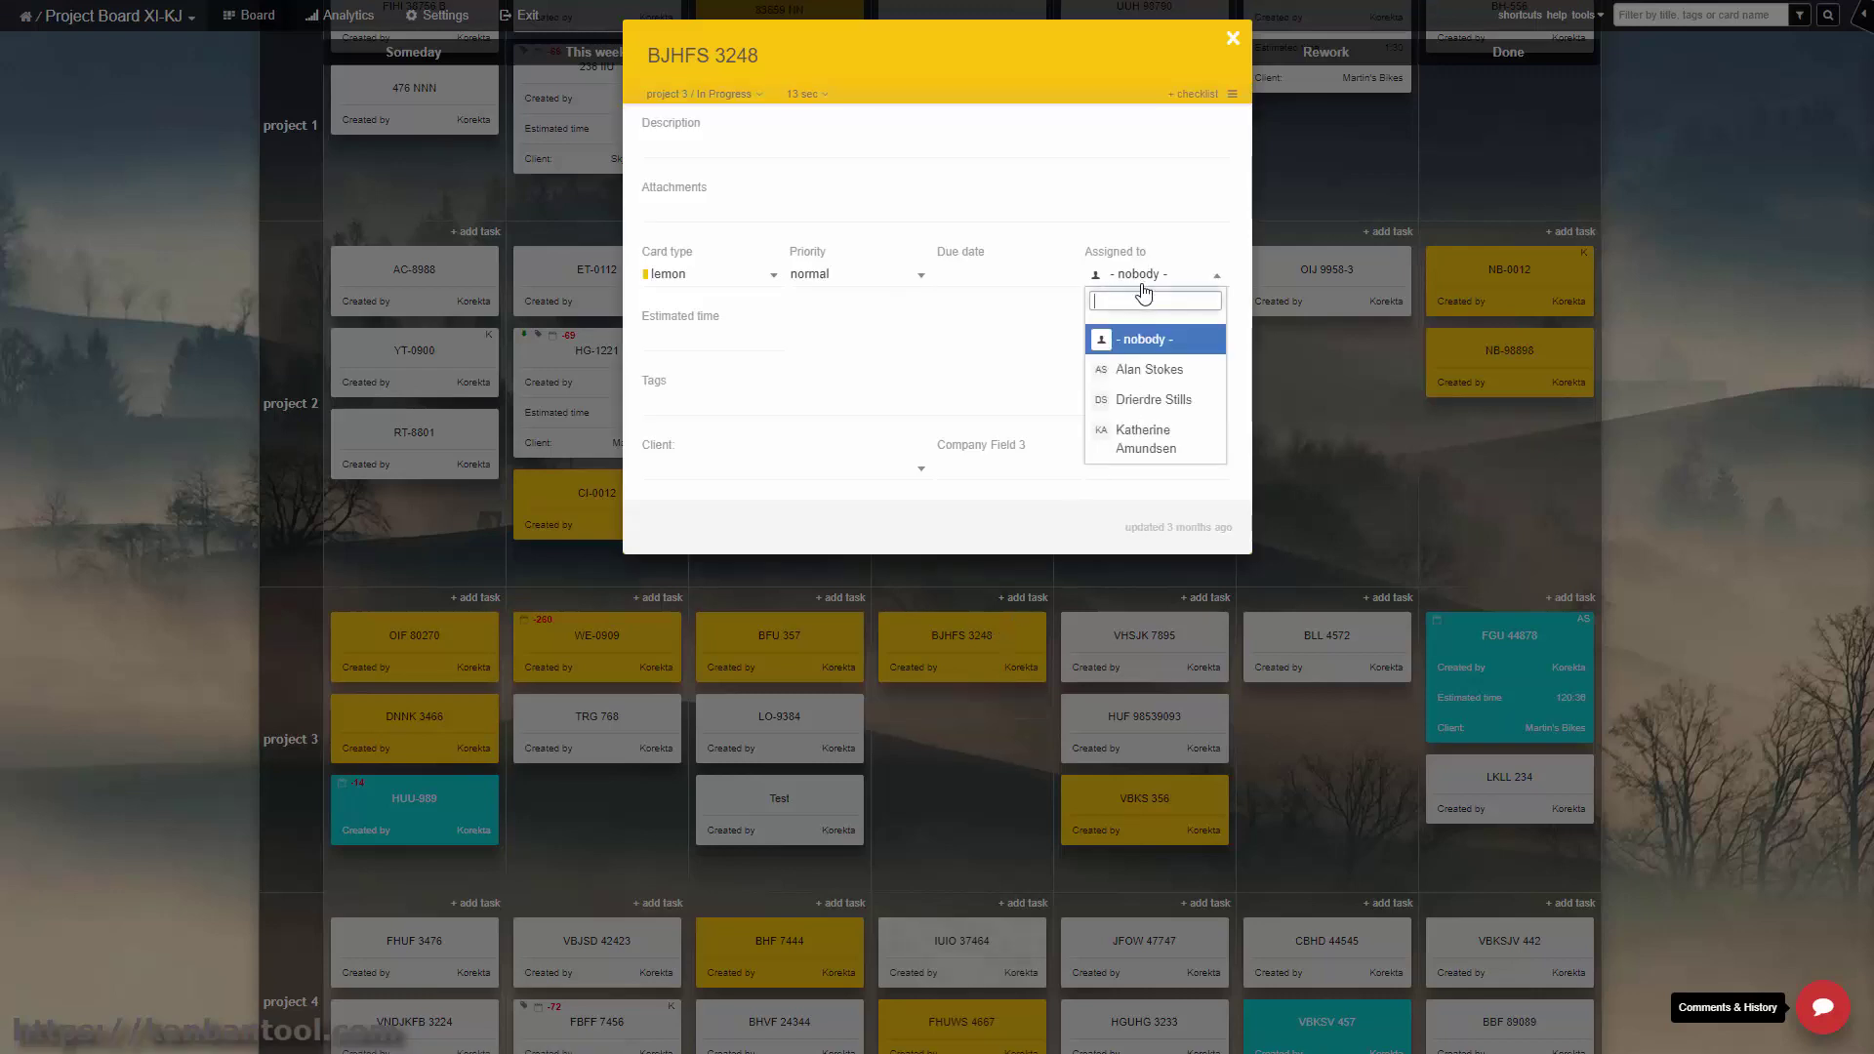
left_click(1155, 402)
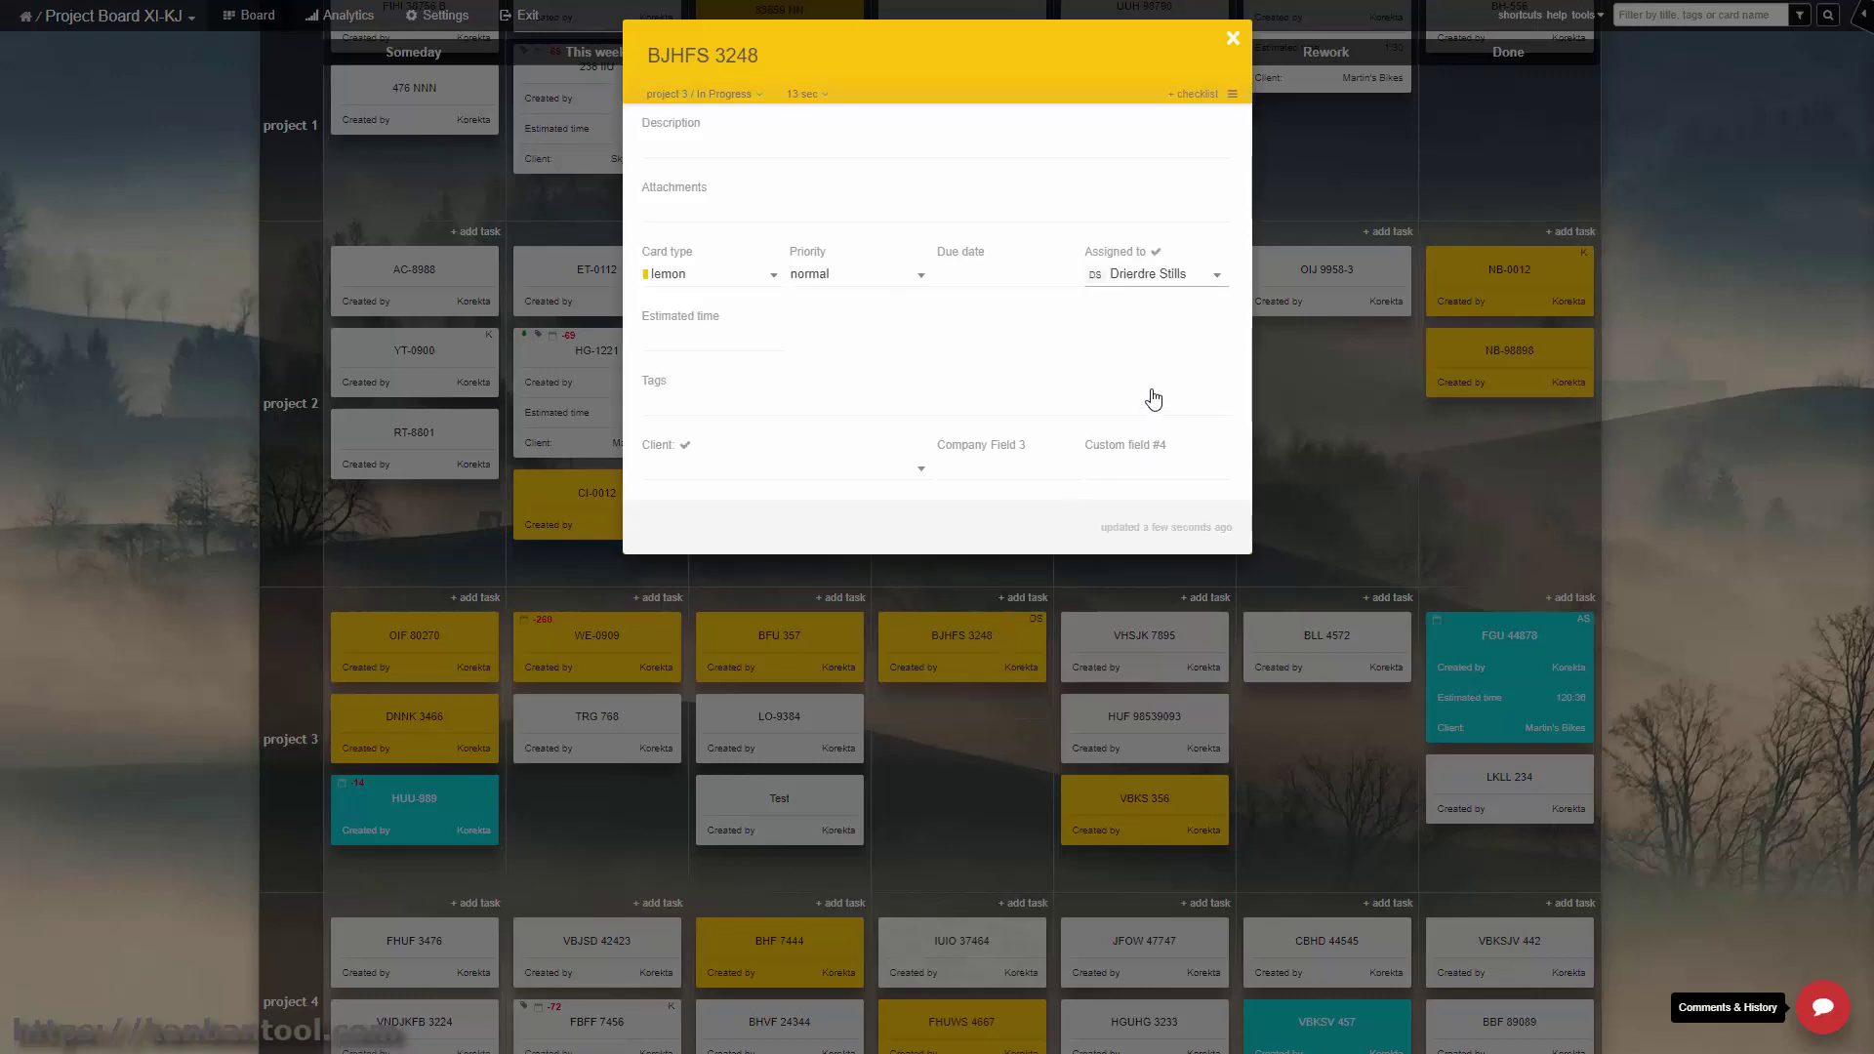
key("Escape")
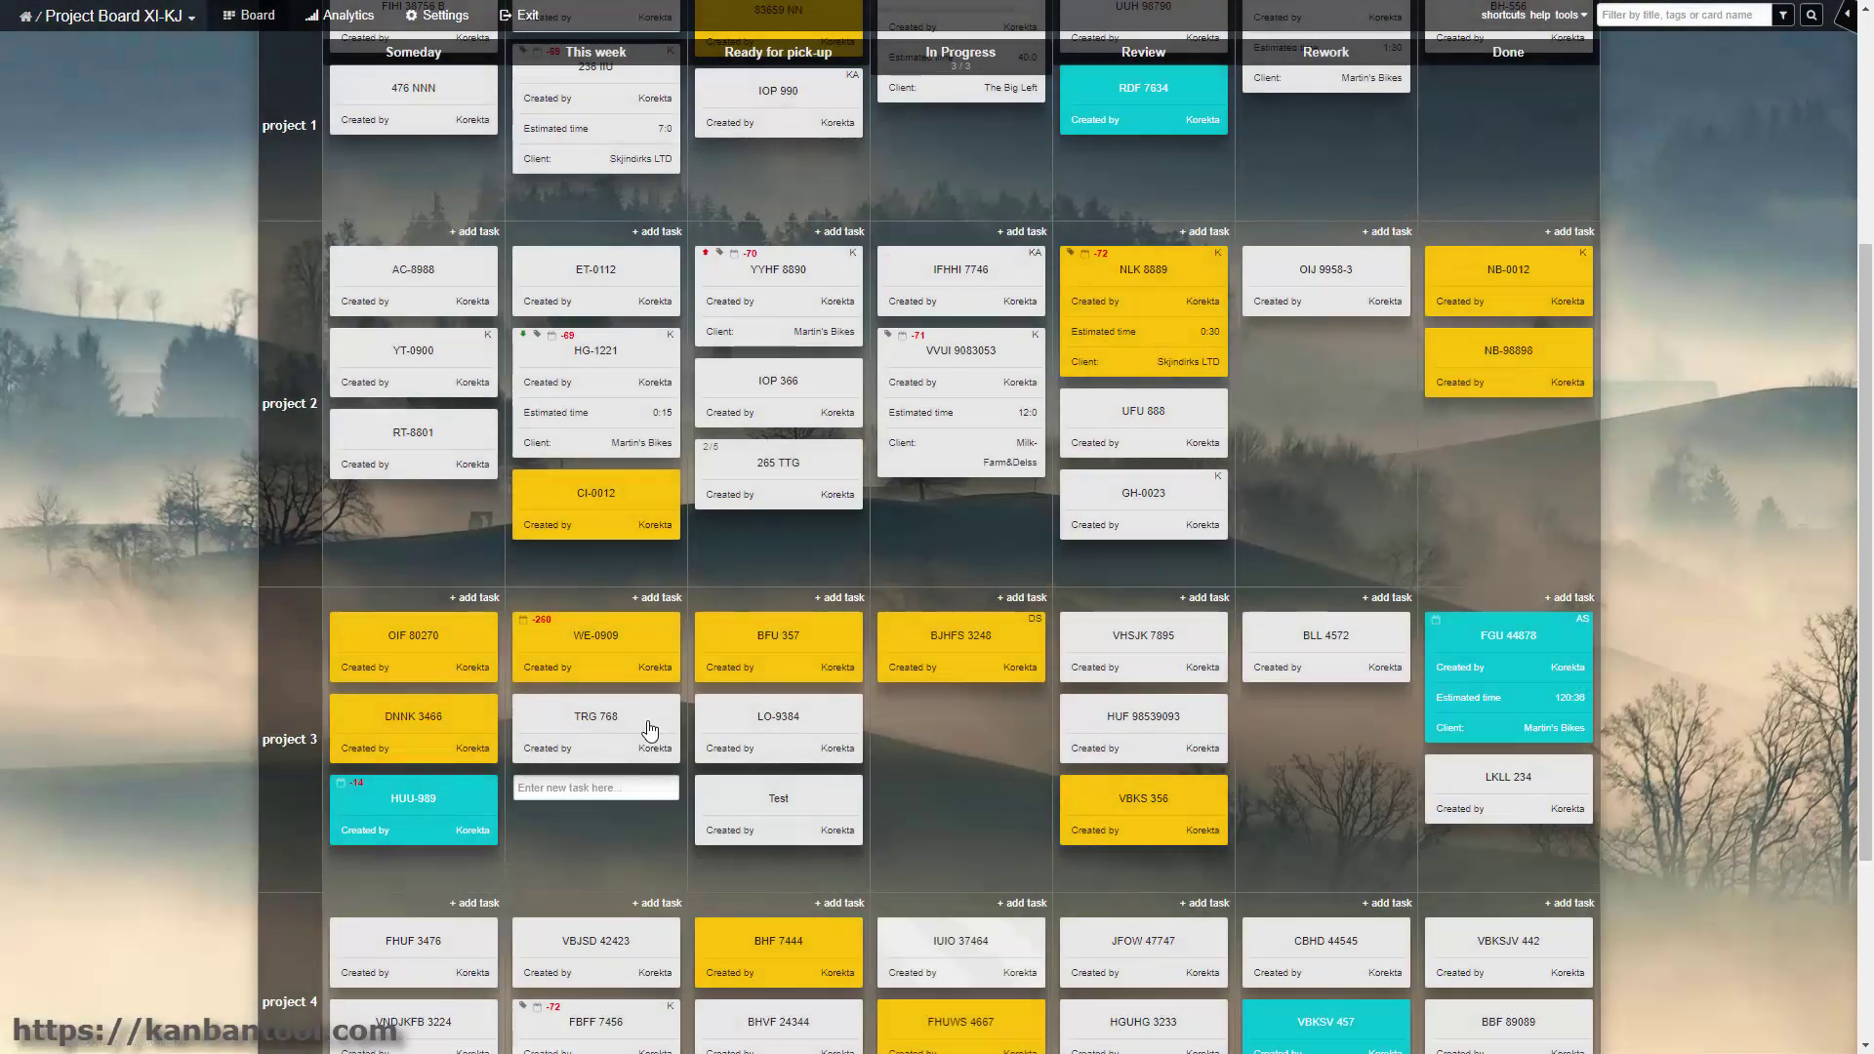
- Expand the collapsed Done column and the project 2 swimlane
right_click(650, 651)
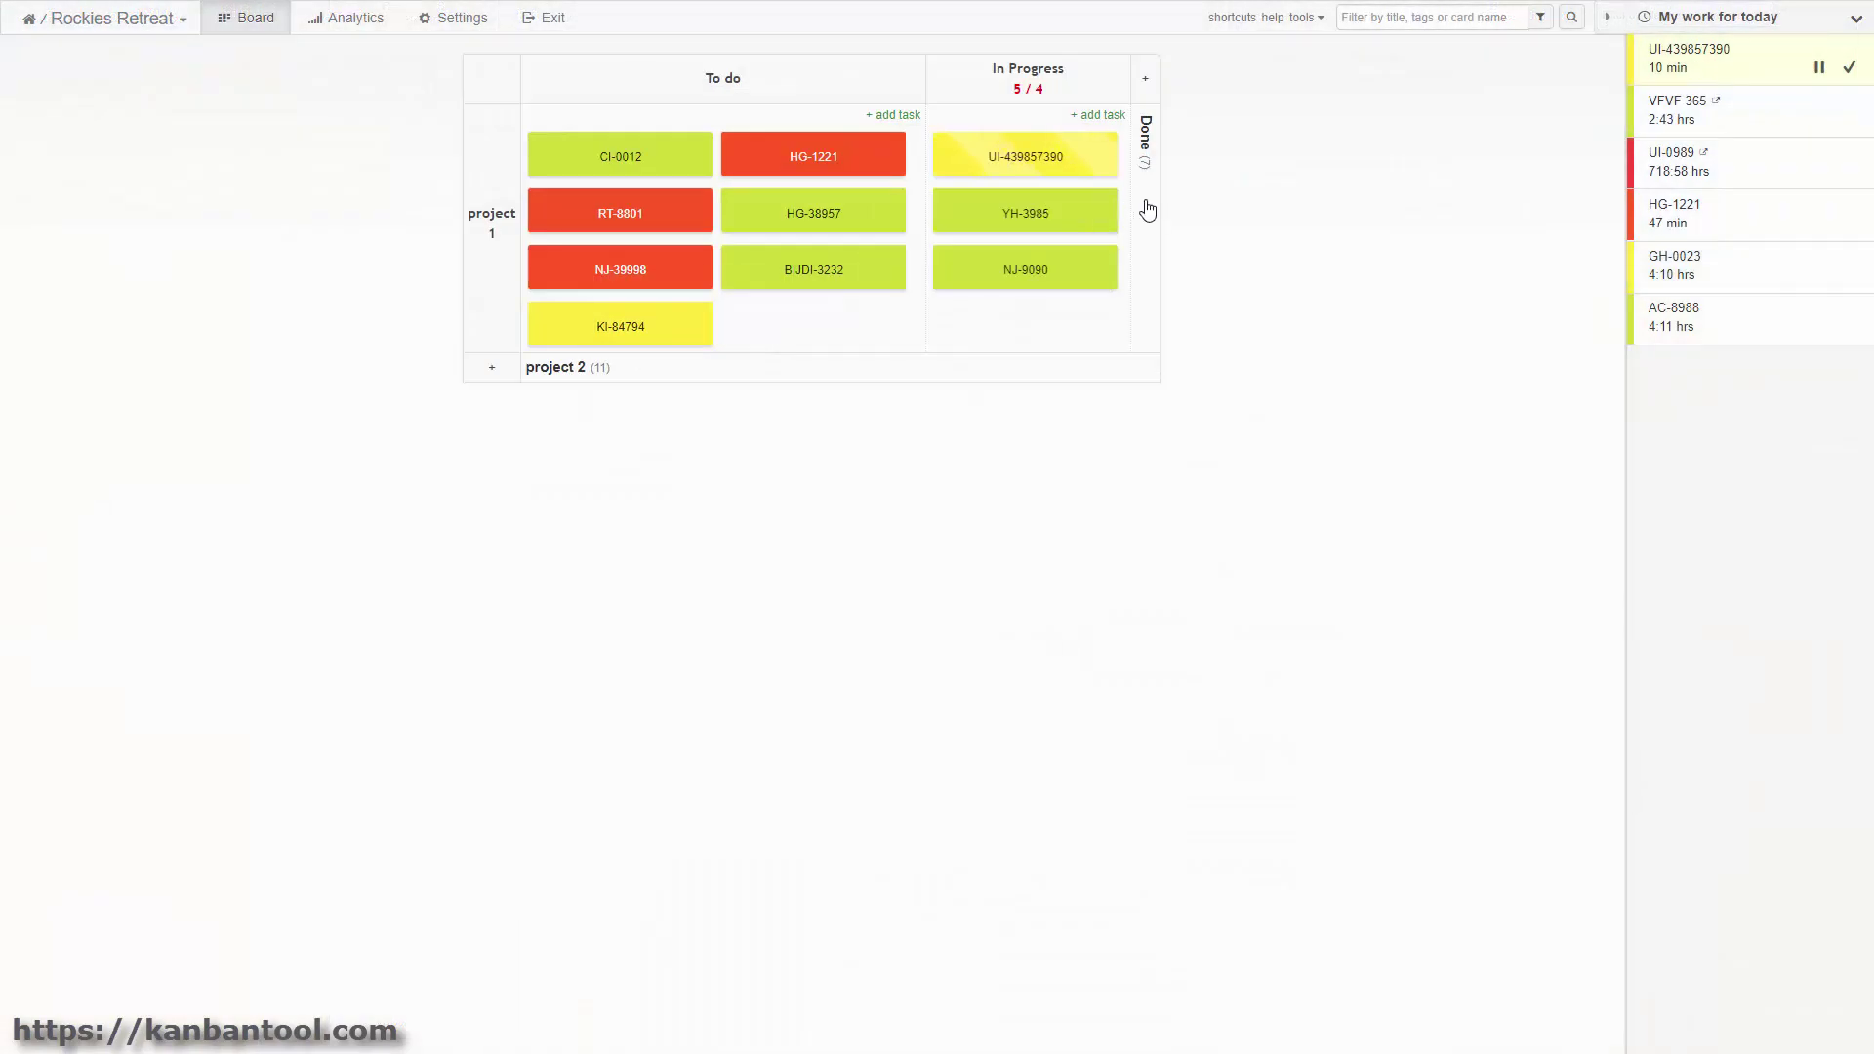
left_click(1147, 205)
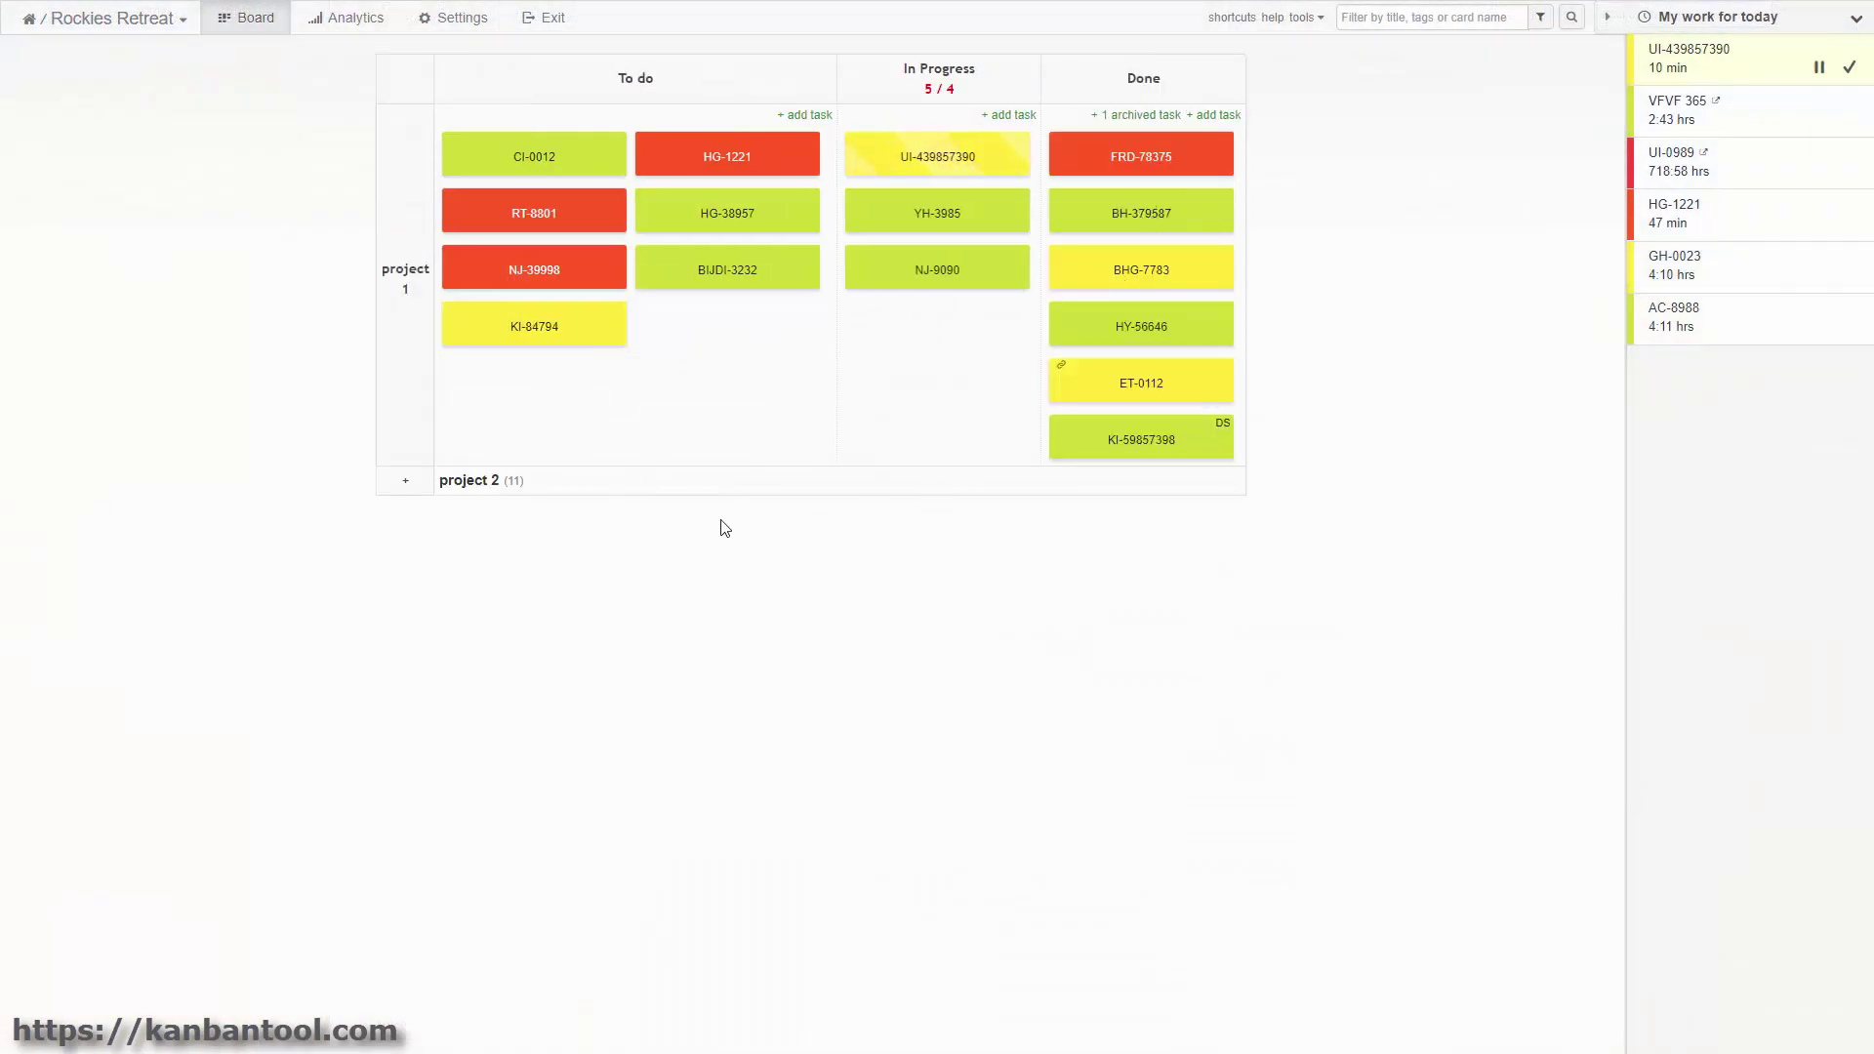
left_click(721, 489)
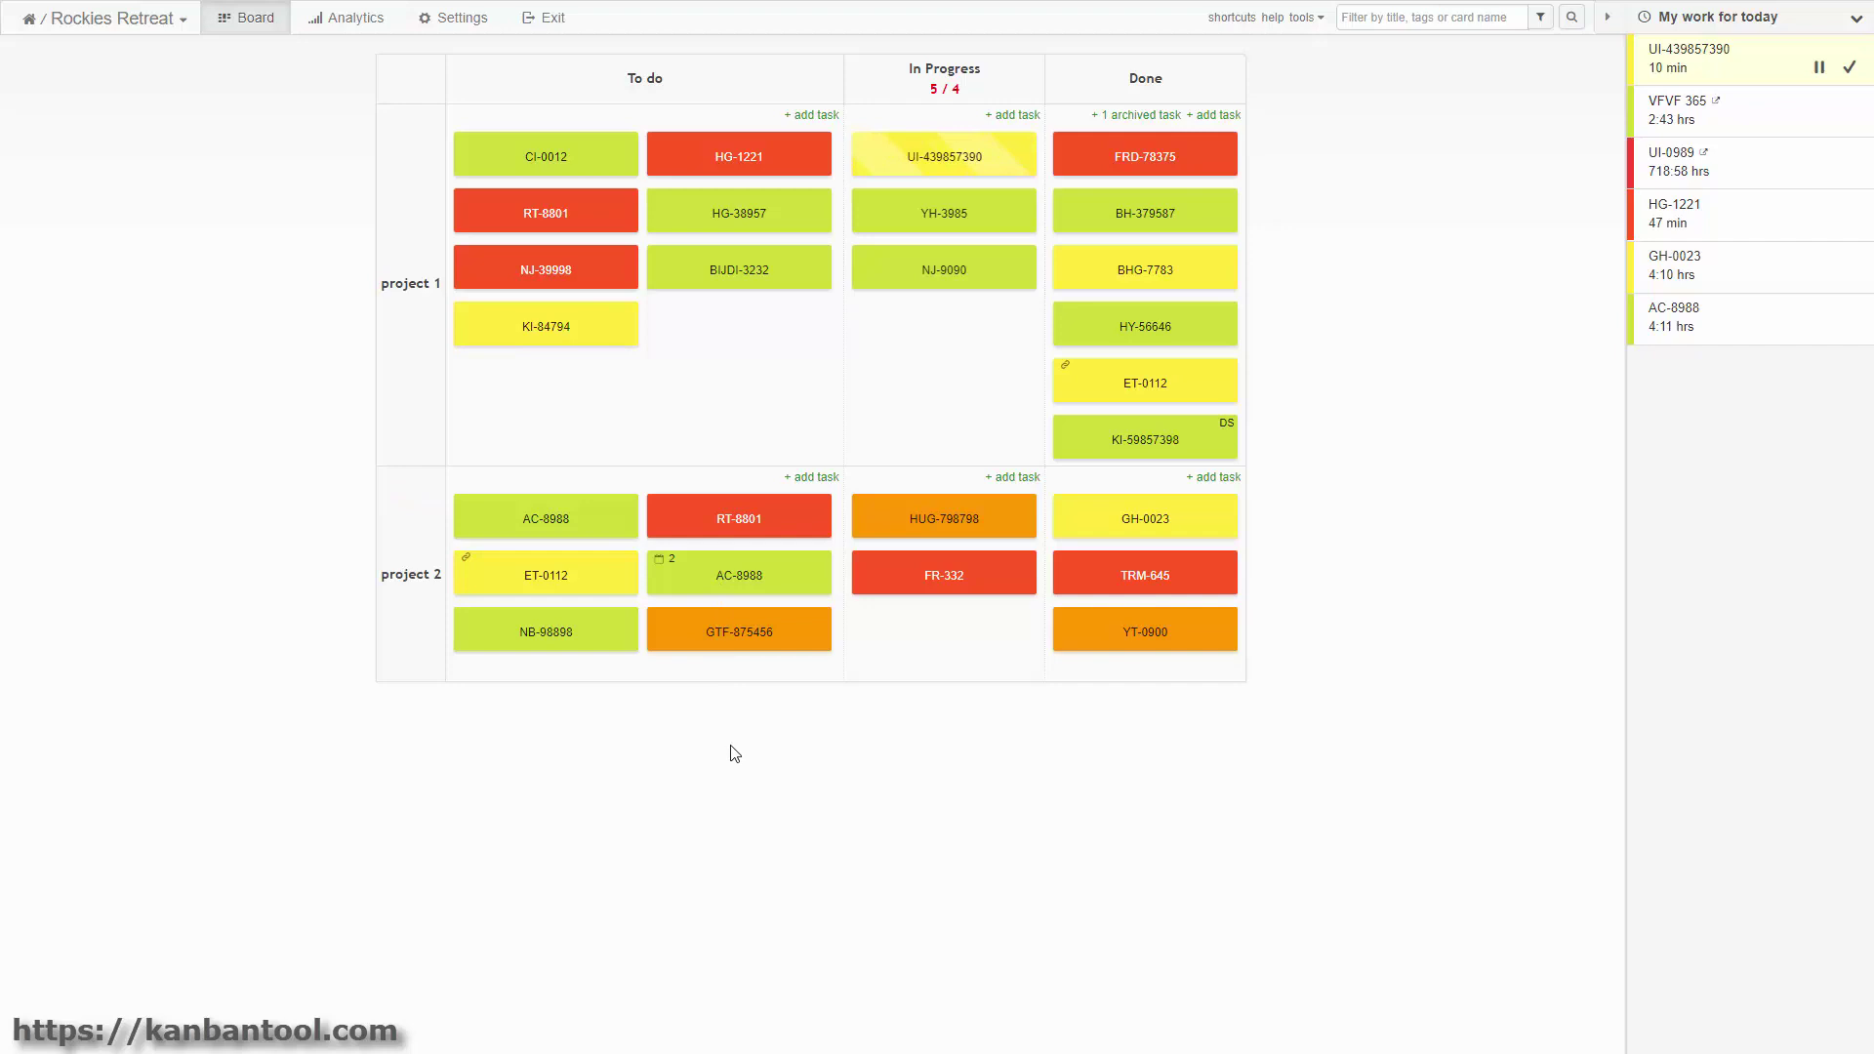
- Move BIJDI-3232 and KI-59857398 from To do into In Progress
mouse_move(760, 263)
left_mouse_down()
mouse_move(759, 327)
mouse_move(879, 292)
left_mouse_up()
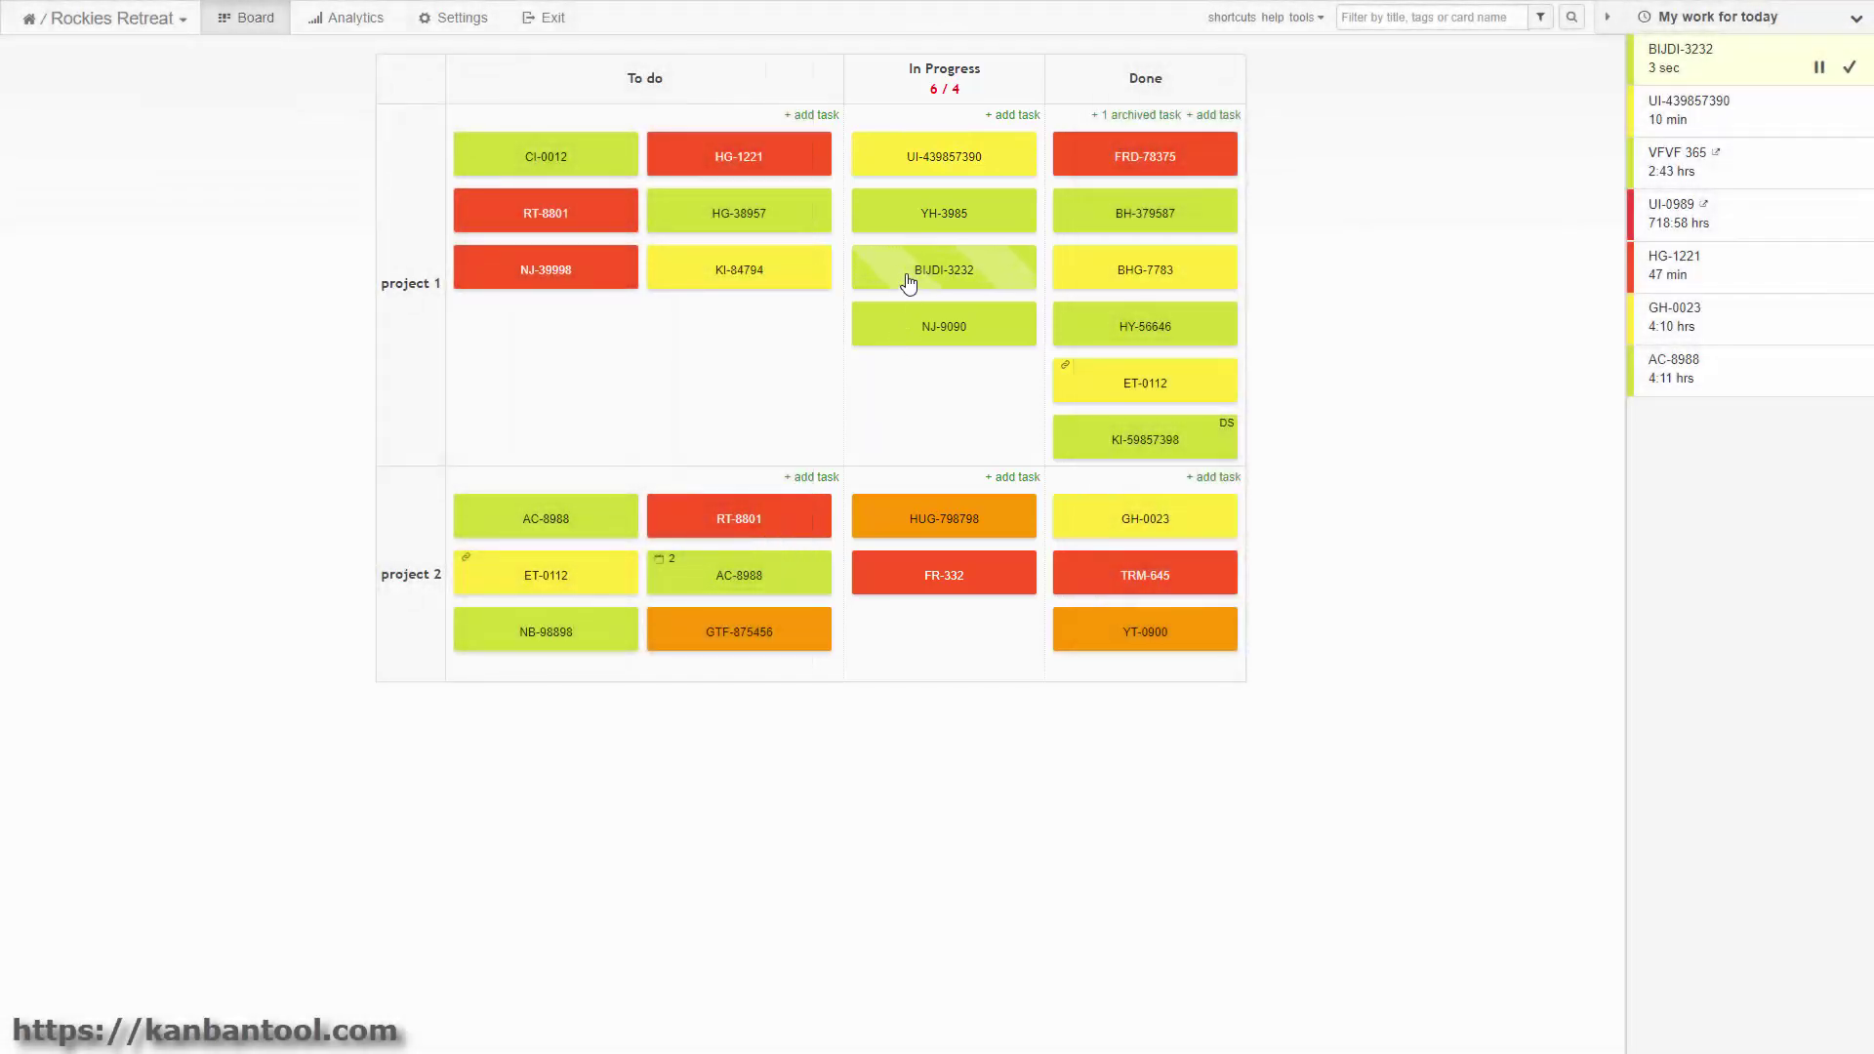
left_click(908, 283)
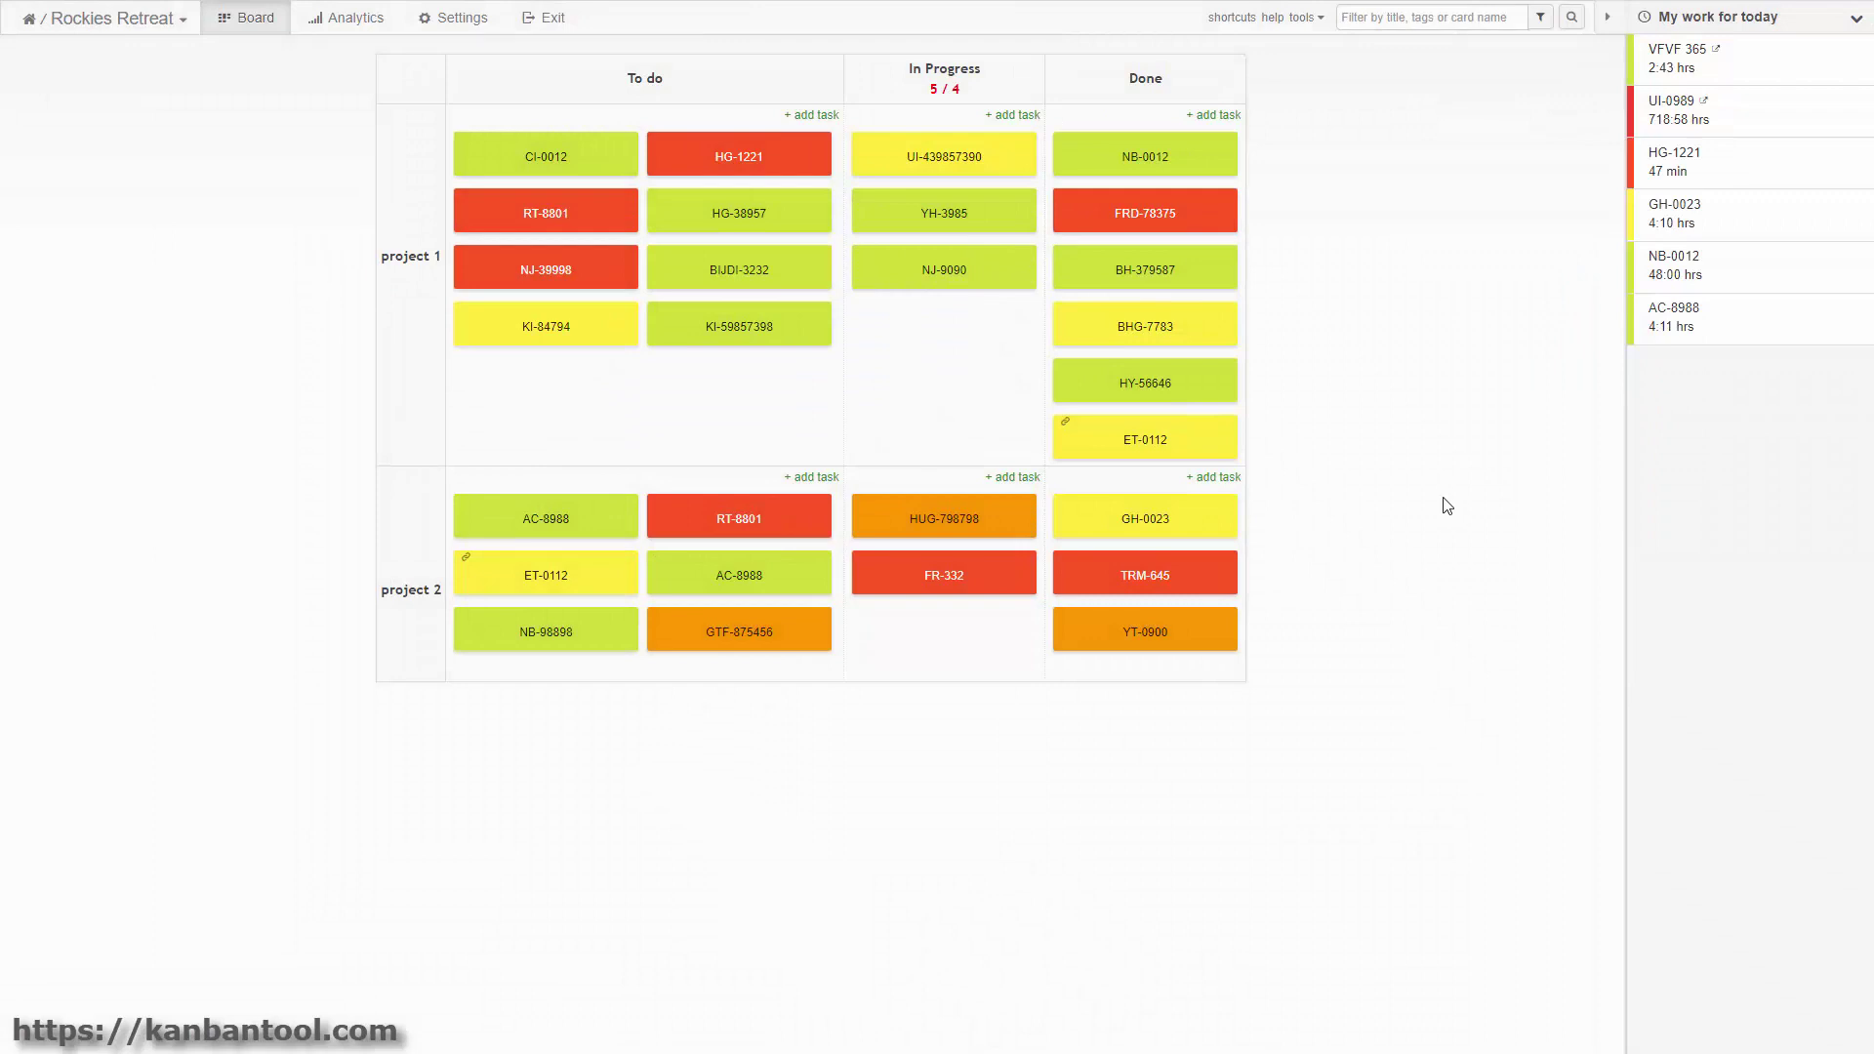
left_click_drag(759, 347, 969, 363)
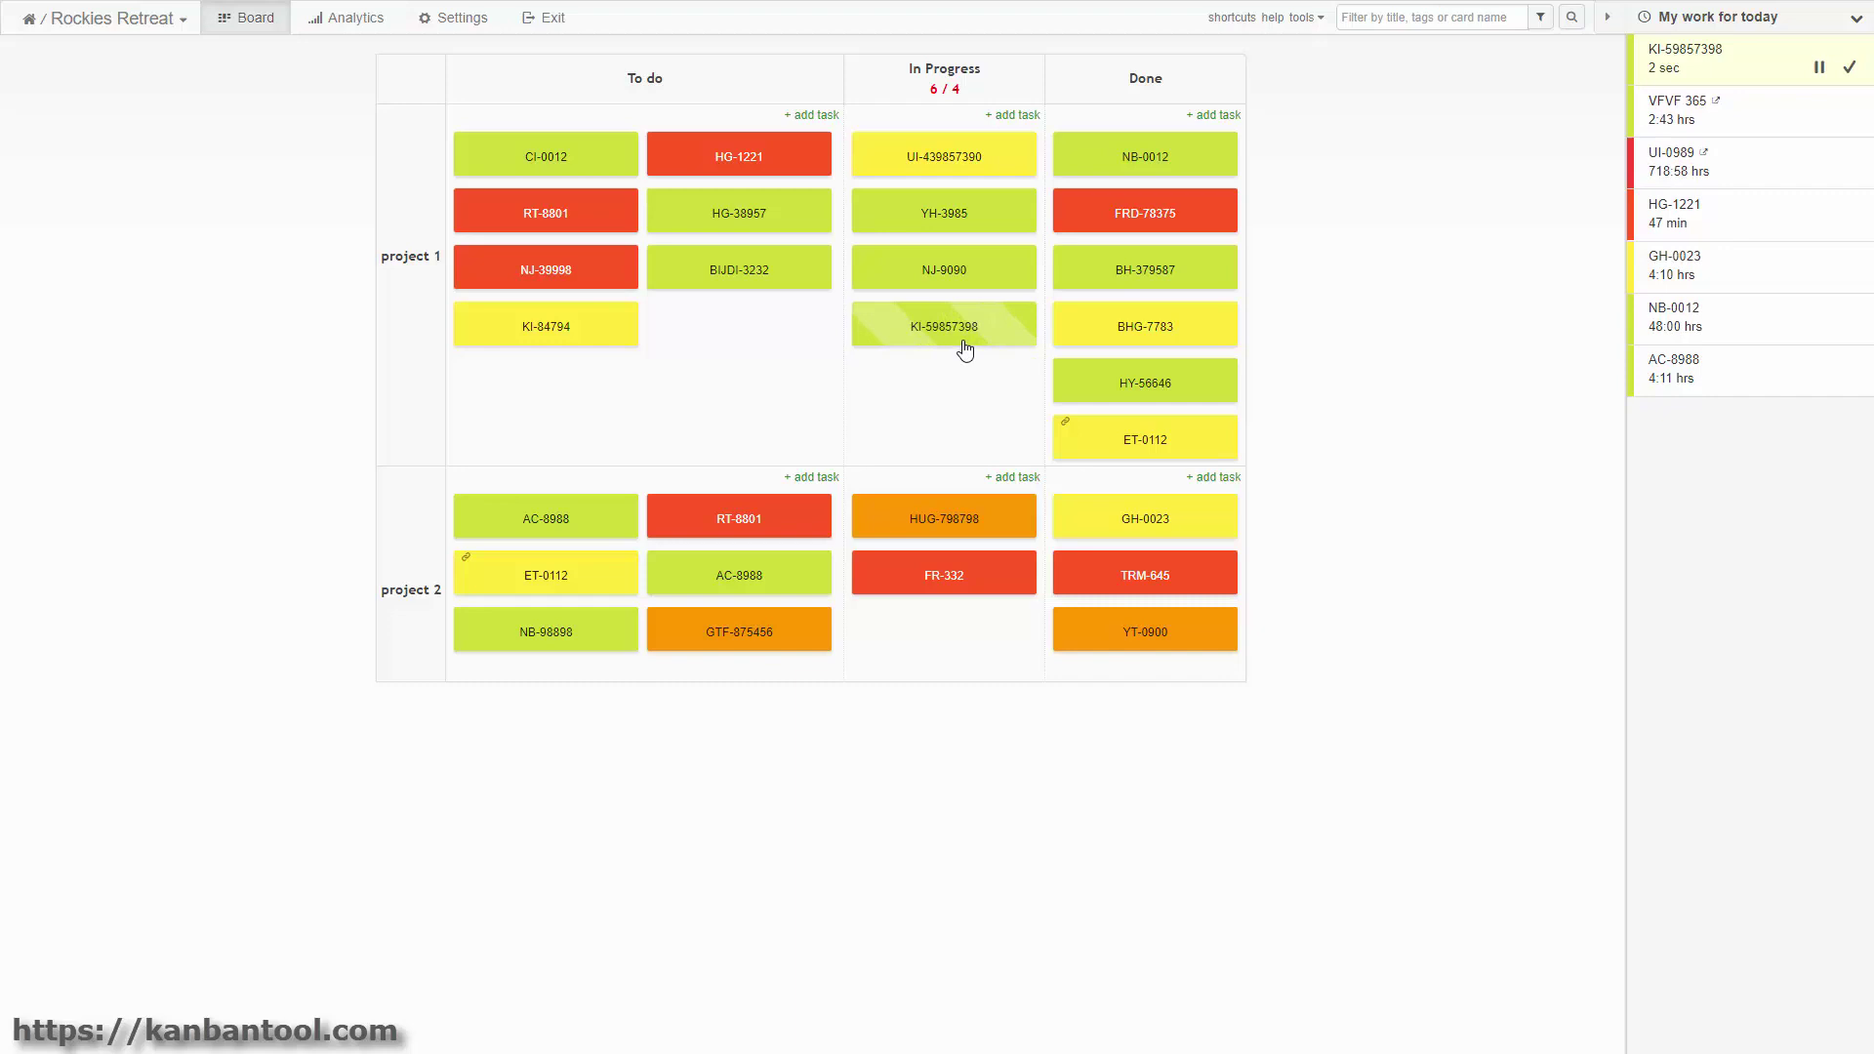
right_click(964, 350)
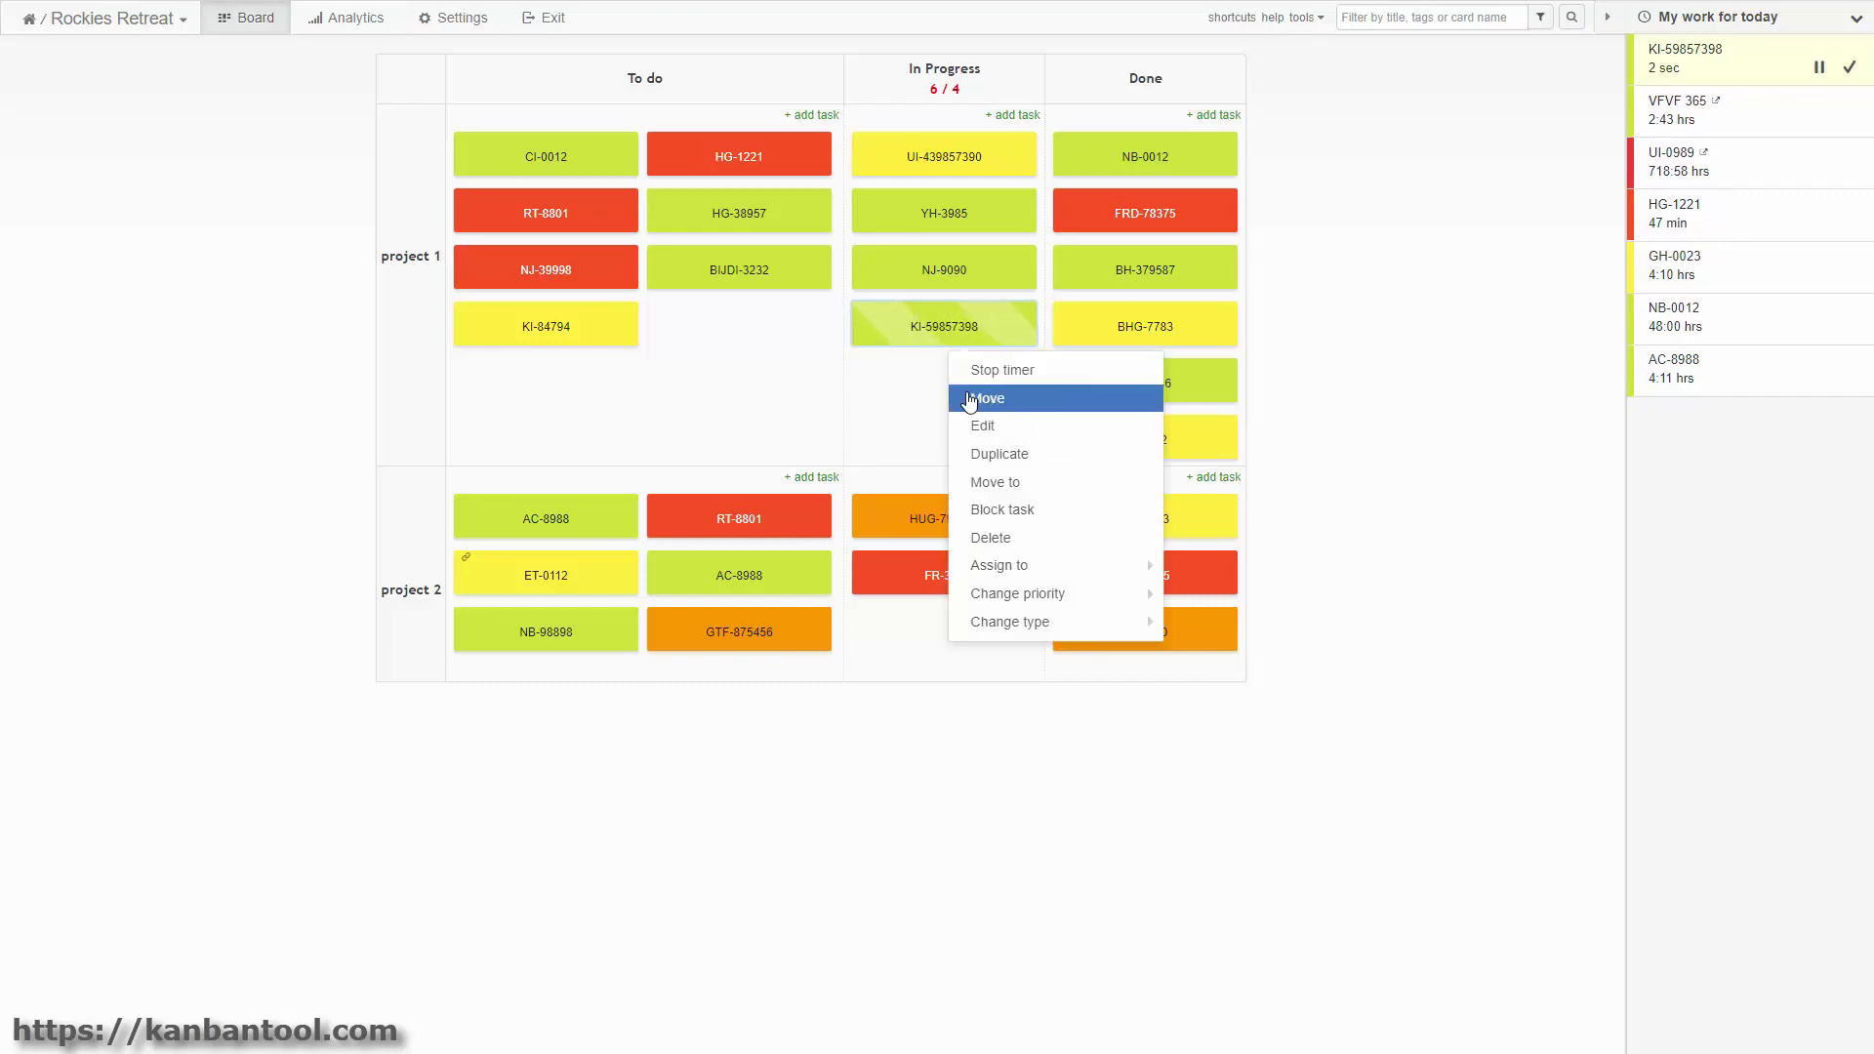
left_click(963, 328)
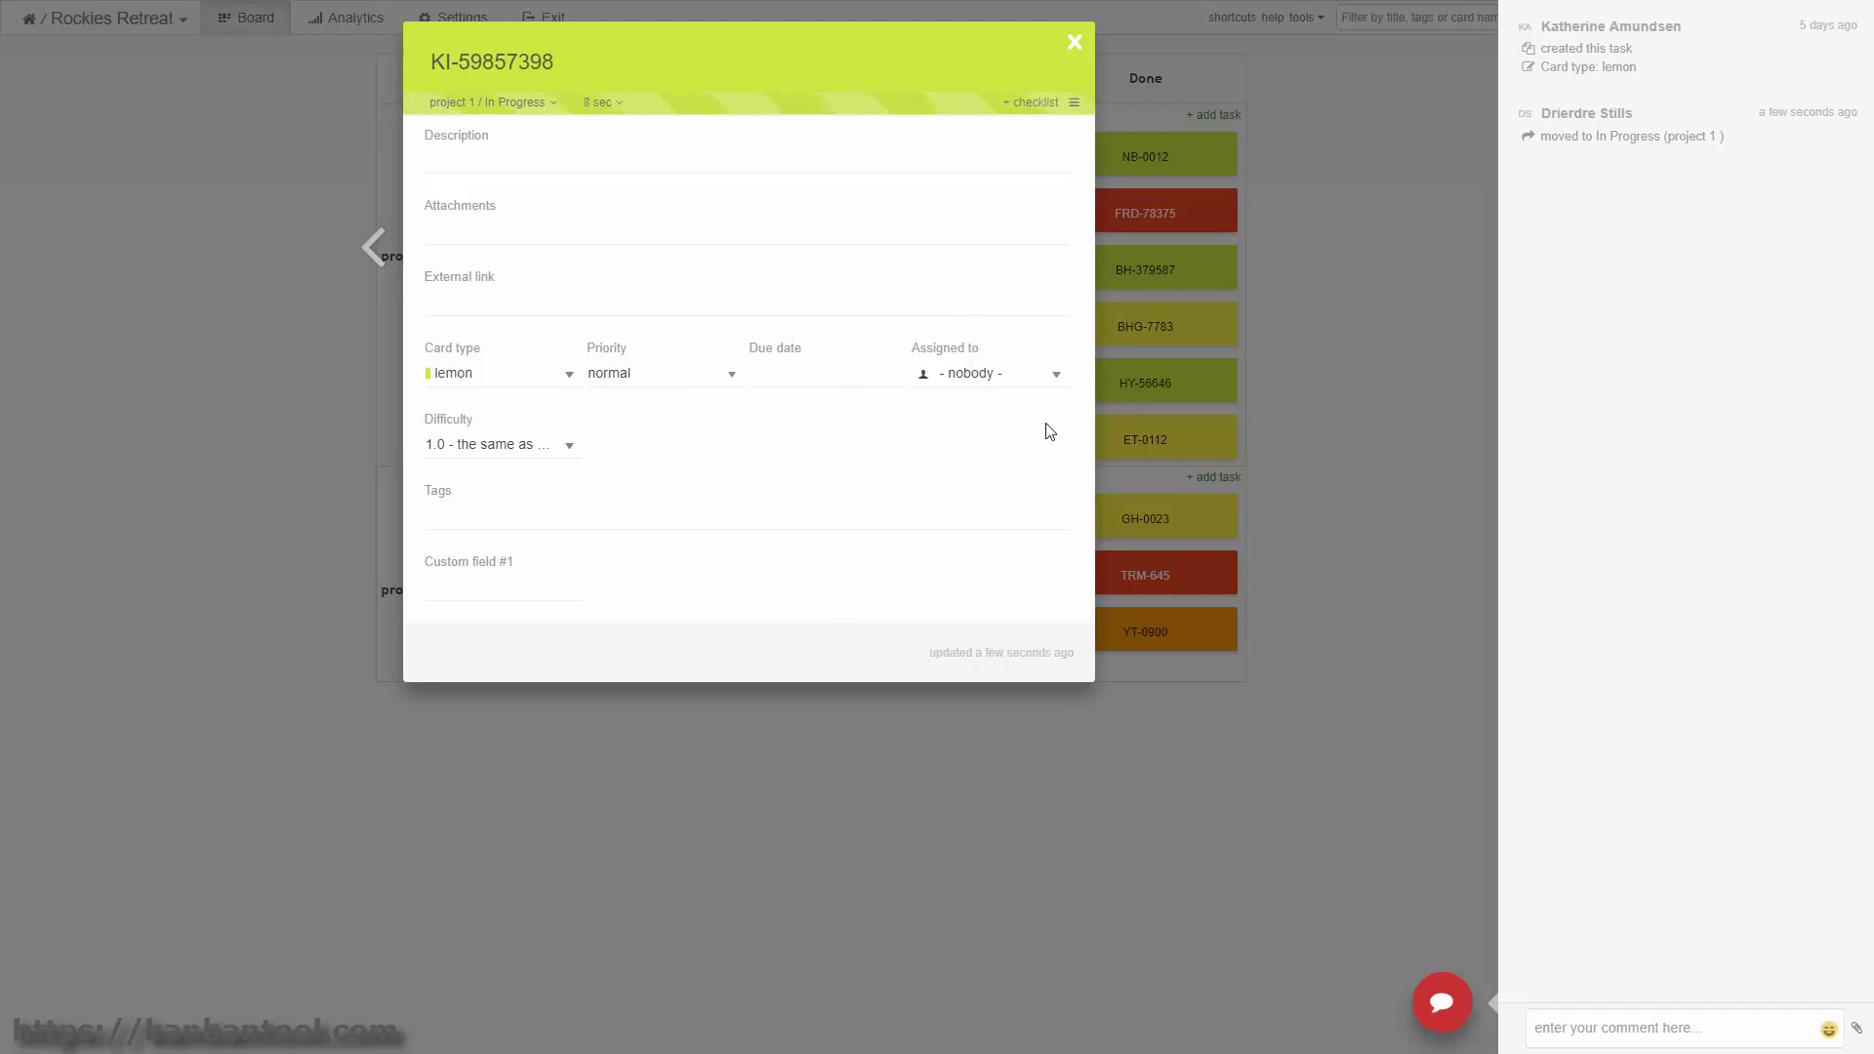
left_click(1023, 384)
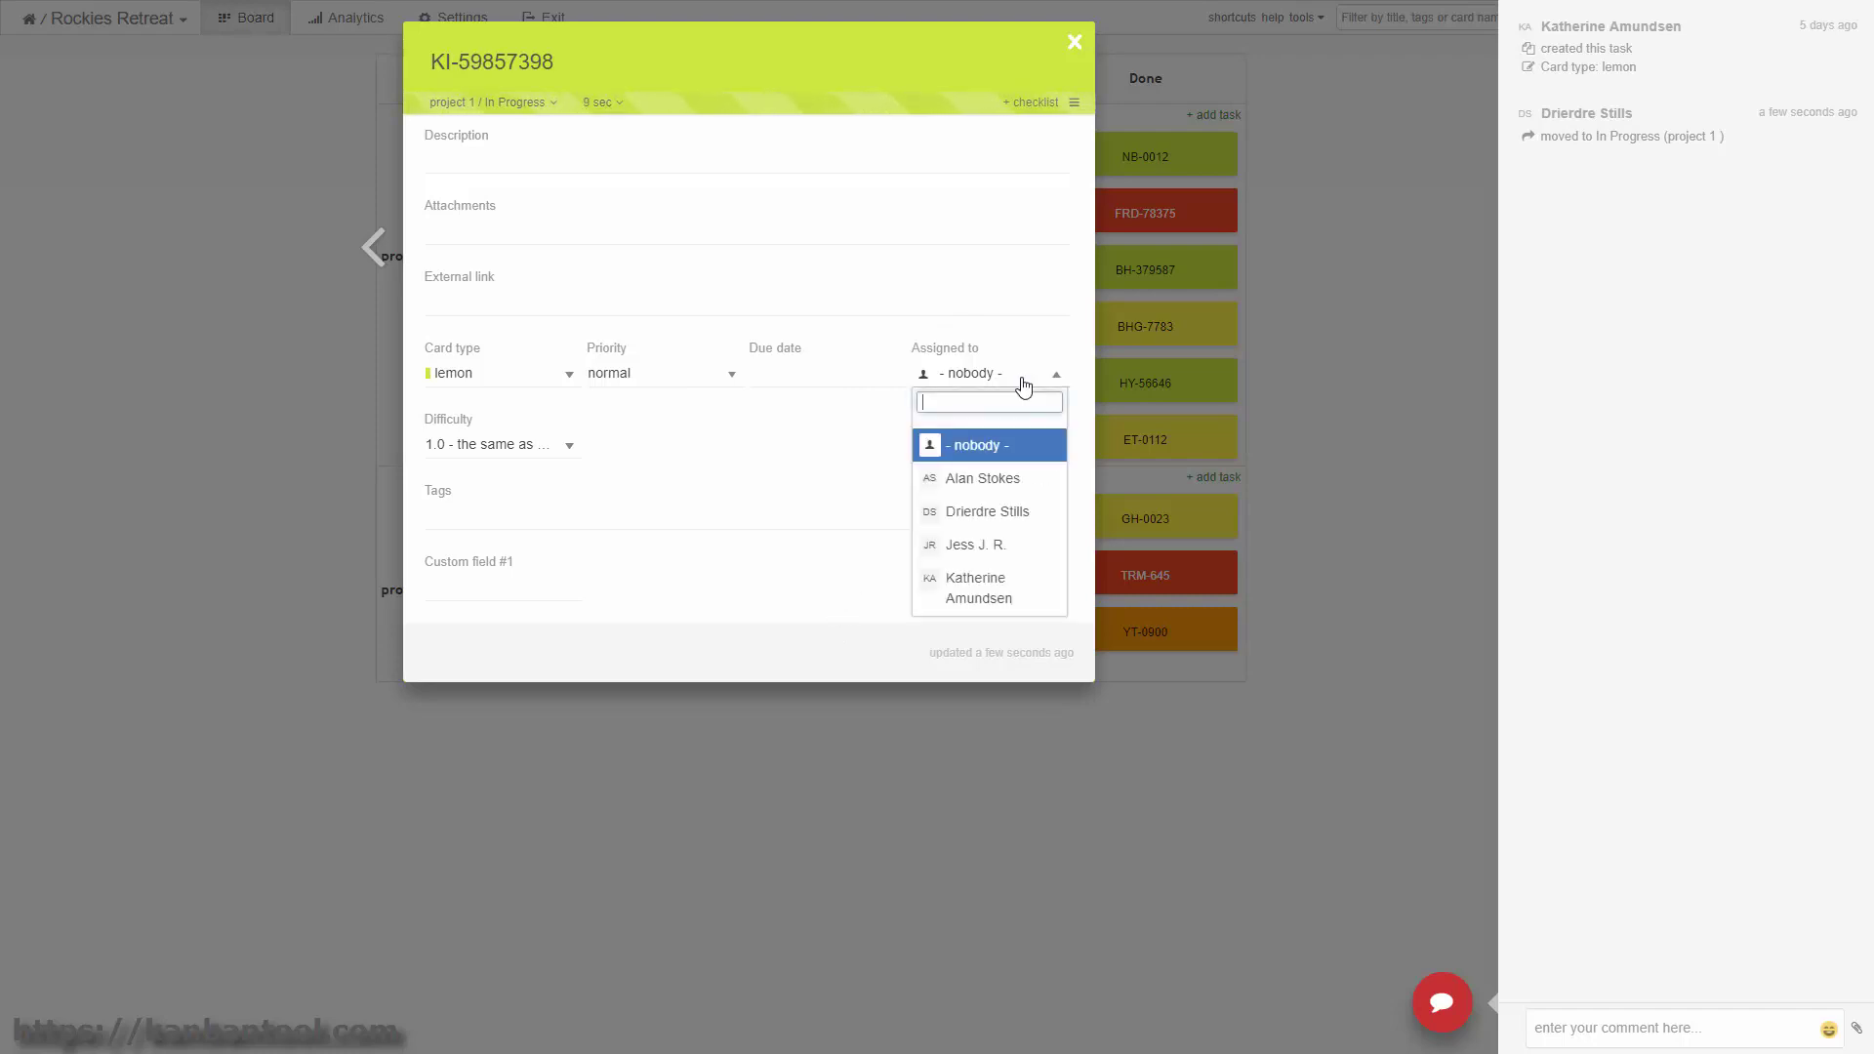
left_click(1032, 510)
left_click(1076, 43)
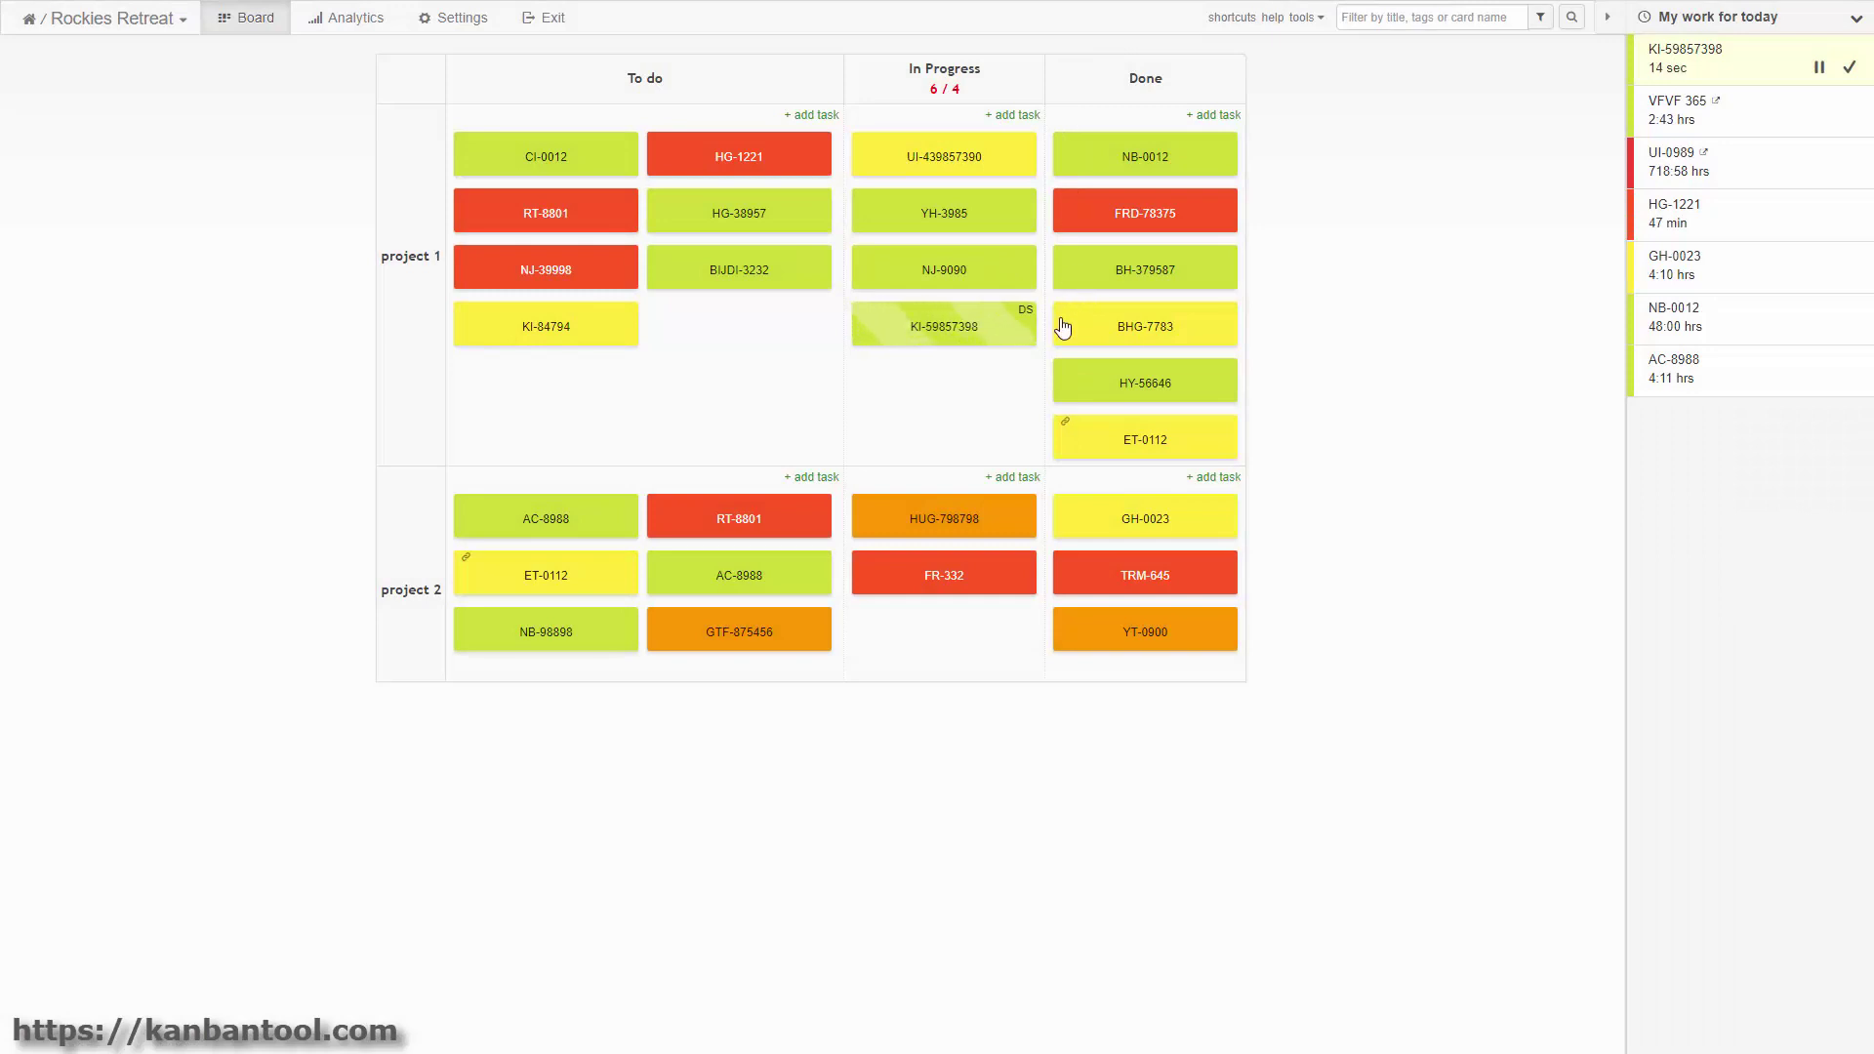
- Open the dashboard and scroll through its boards and archive folders, then back up
right_click(1020, 334)
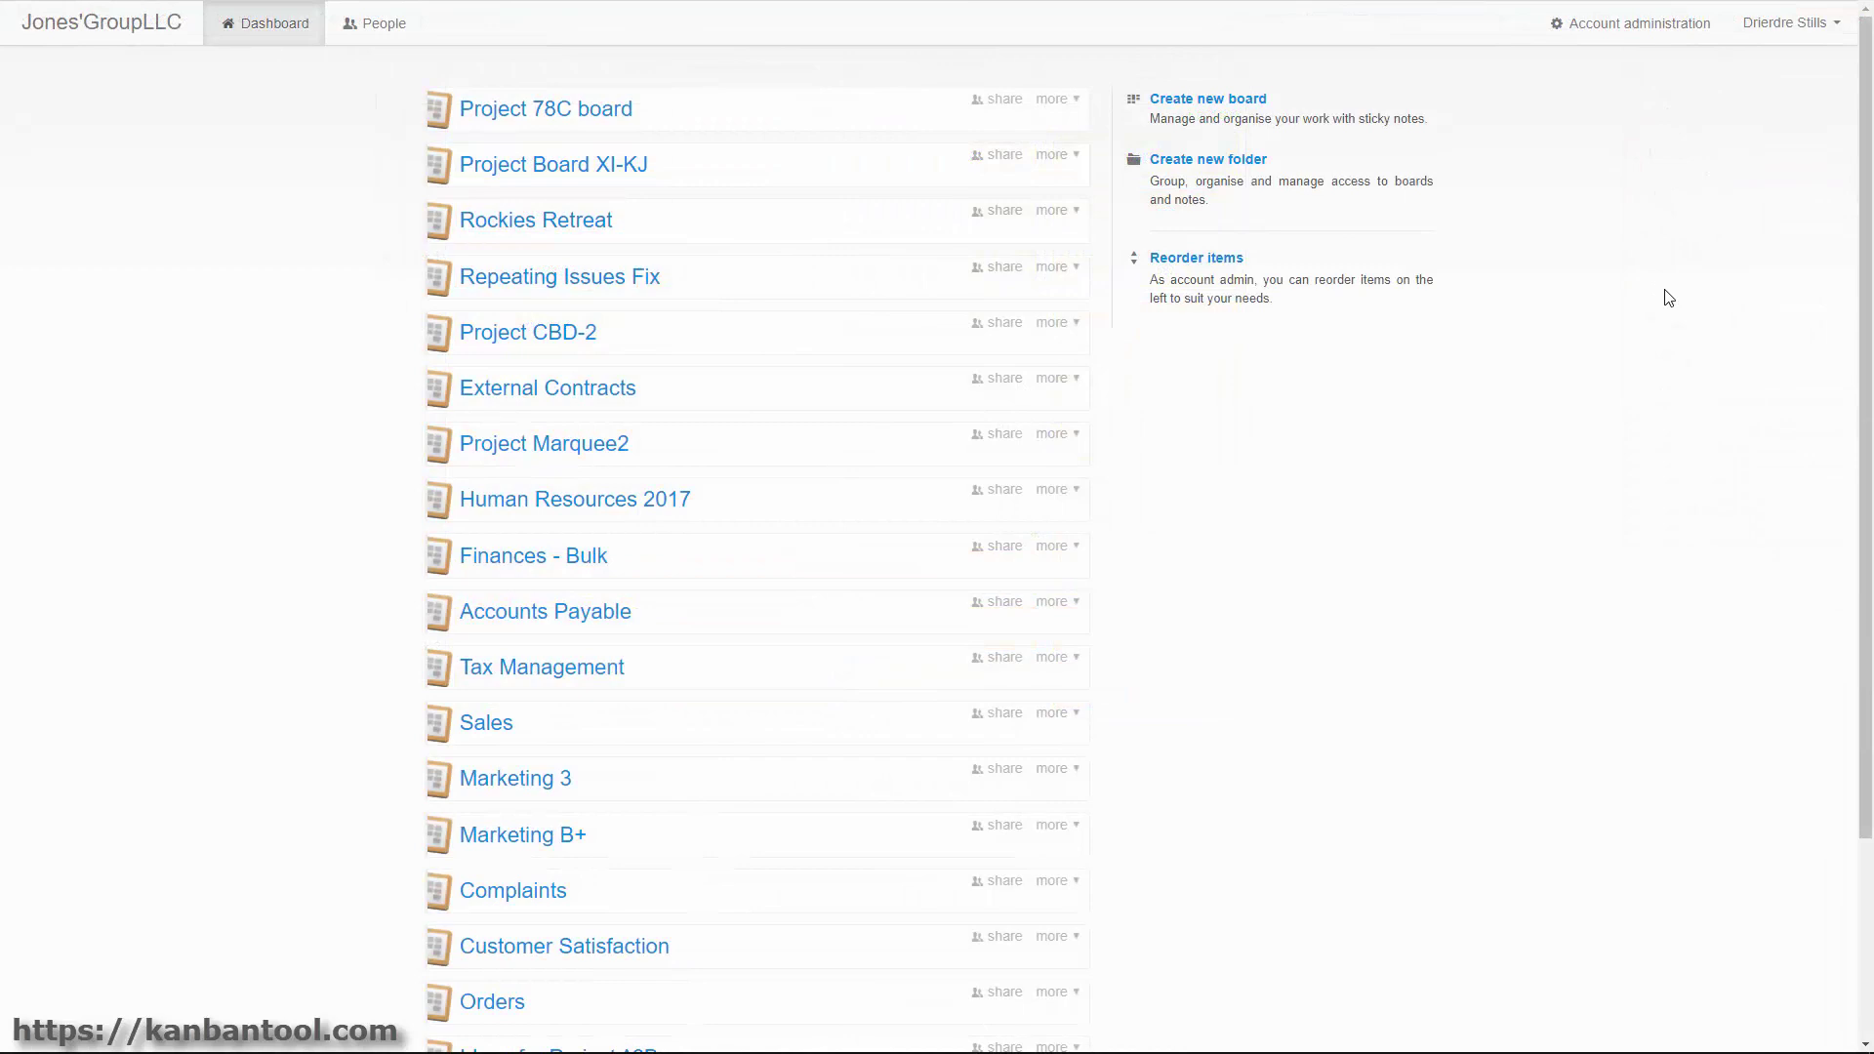
scroll(1670, 298, "down", 2)
scroll(1669, 298, "down", 2)
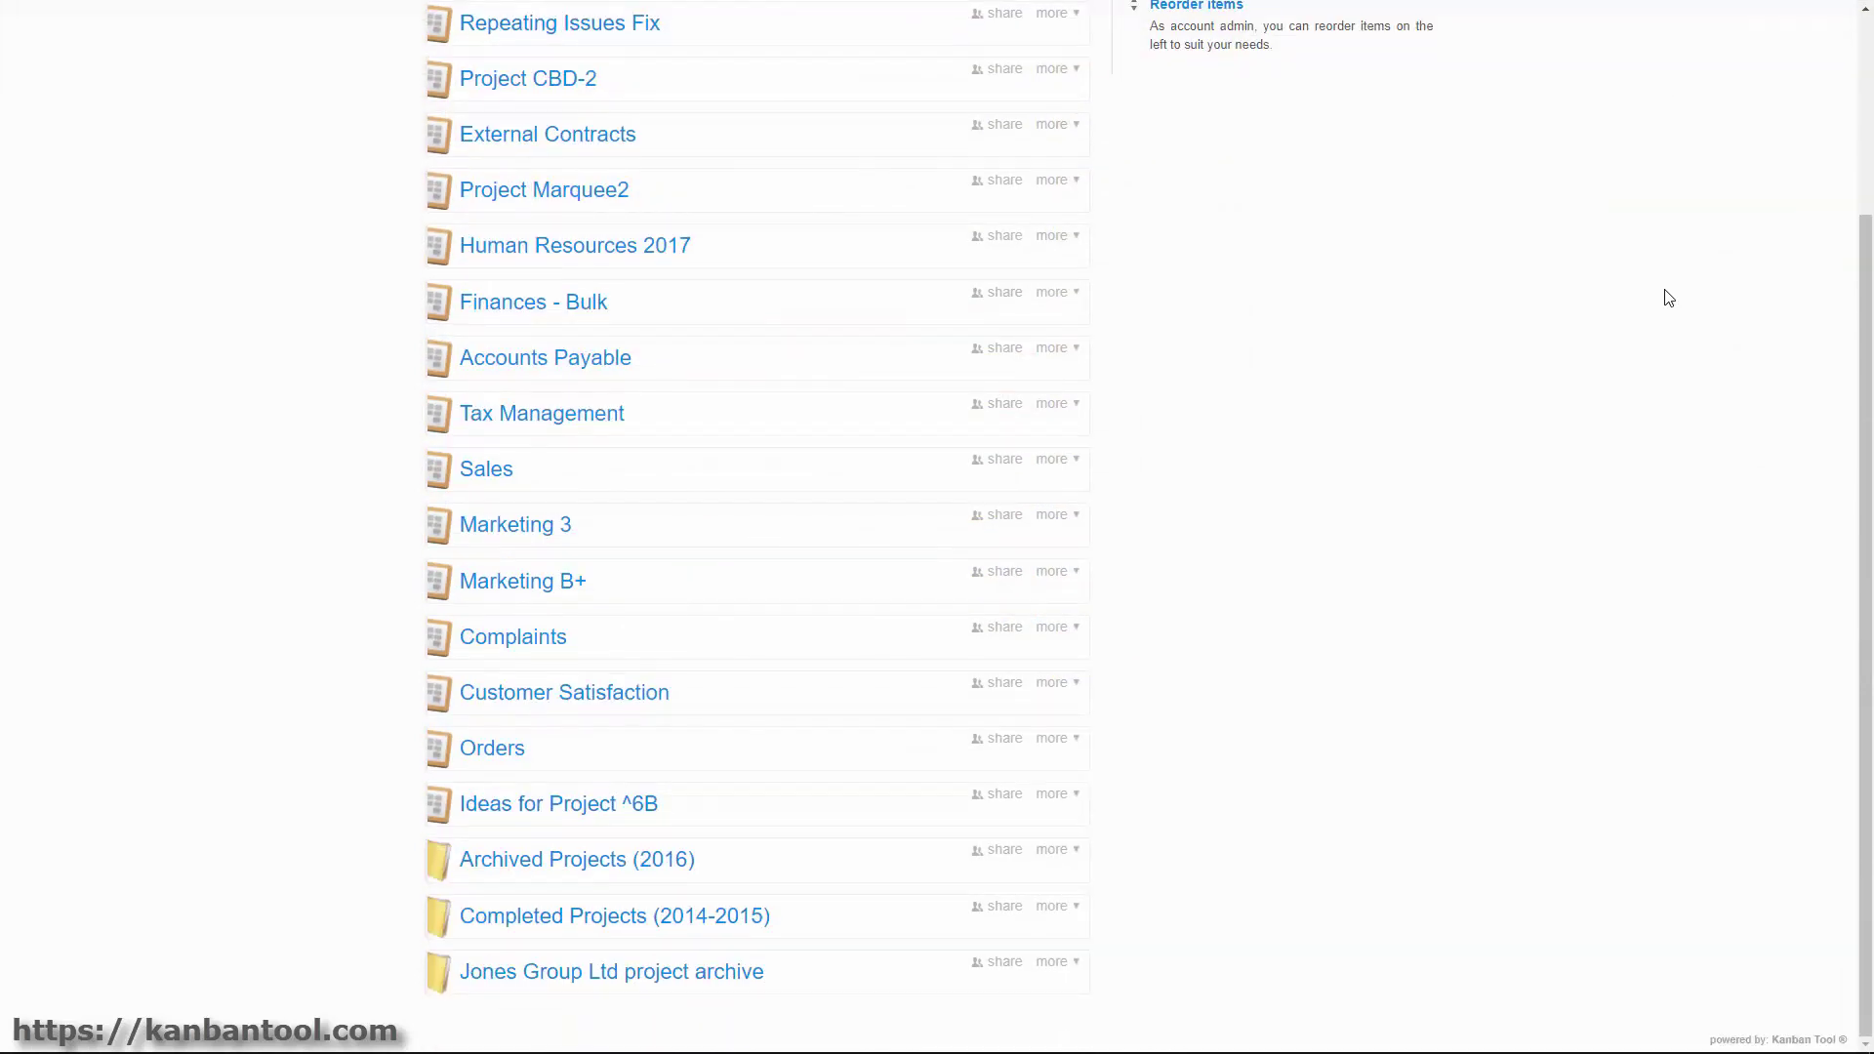
scroll(1670, 298, "up", 2)
scroll(1669, 298, "up", 2)
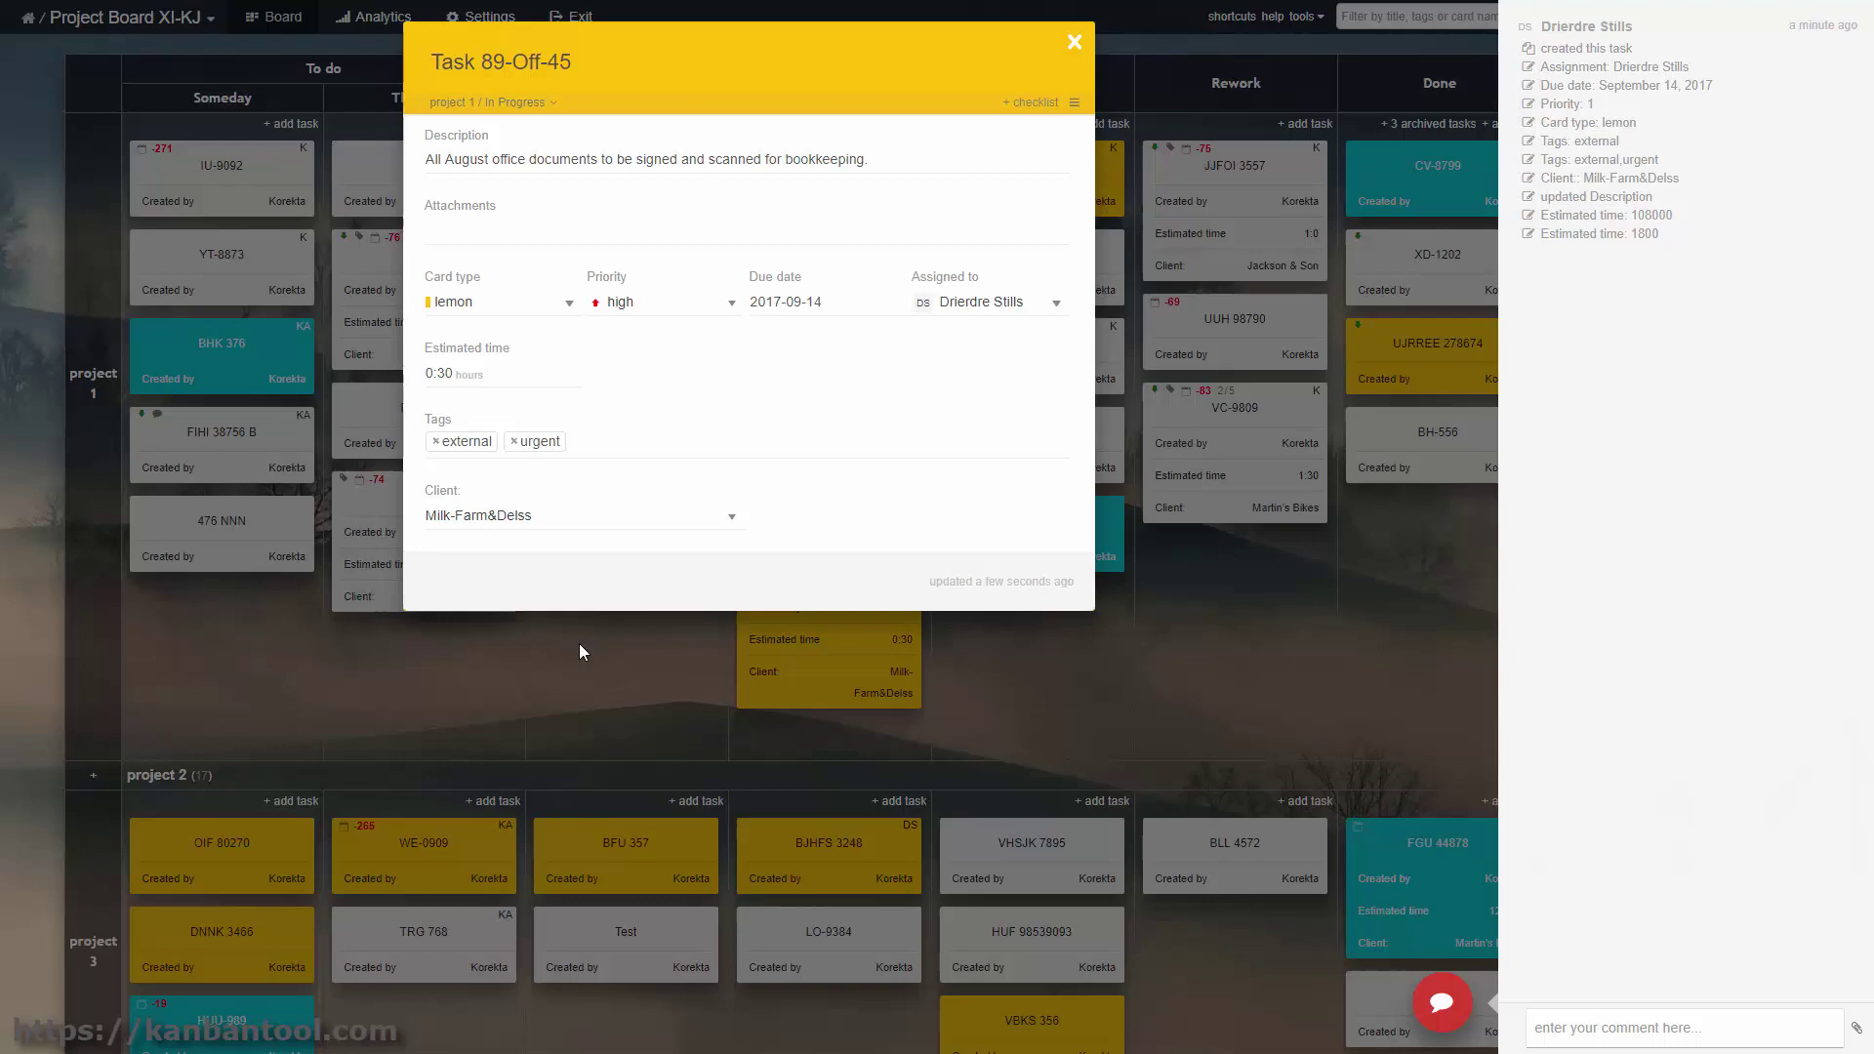
- Close the 89-Off-45 task details and double-click into Rework to start a new task
left_click(1259, 566)
double_click(1260, 566)
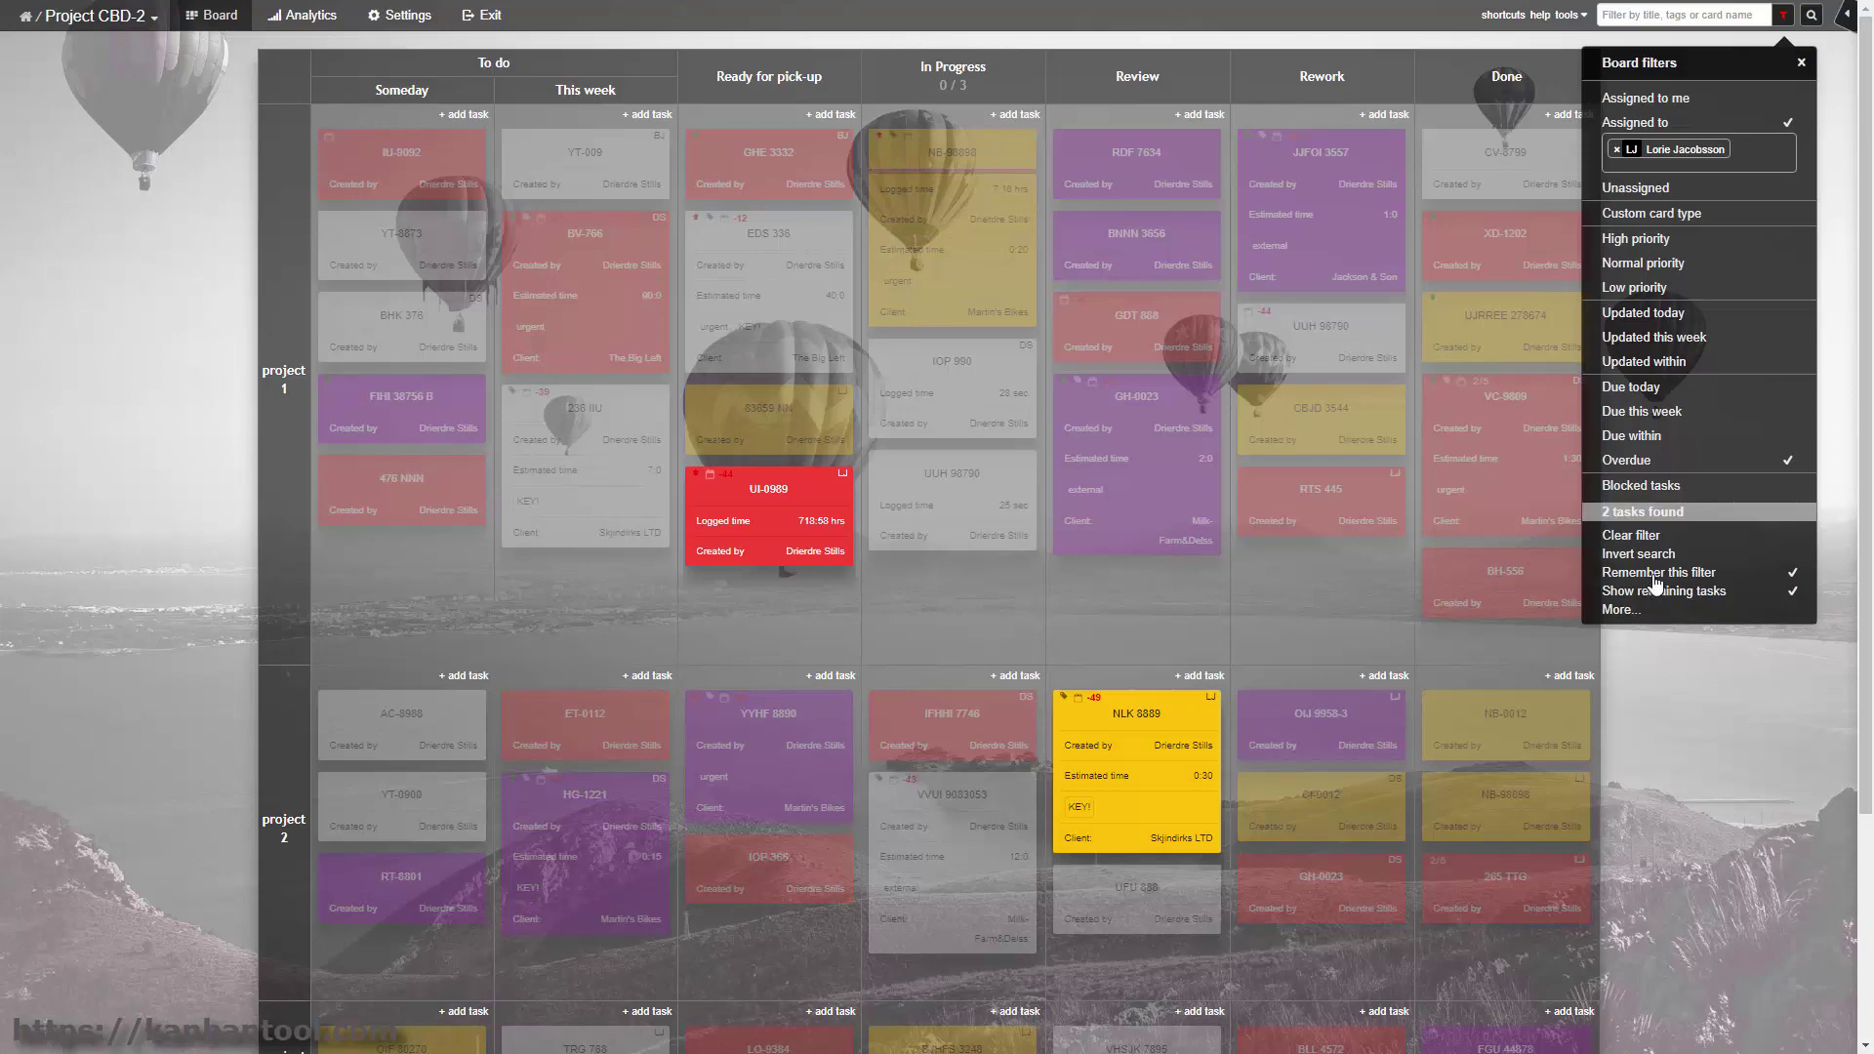
- Reload the Project CBD-2 board with F5 and open the Board filters panel
key("F5")
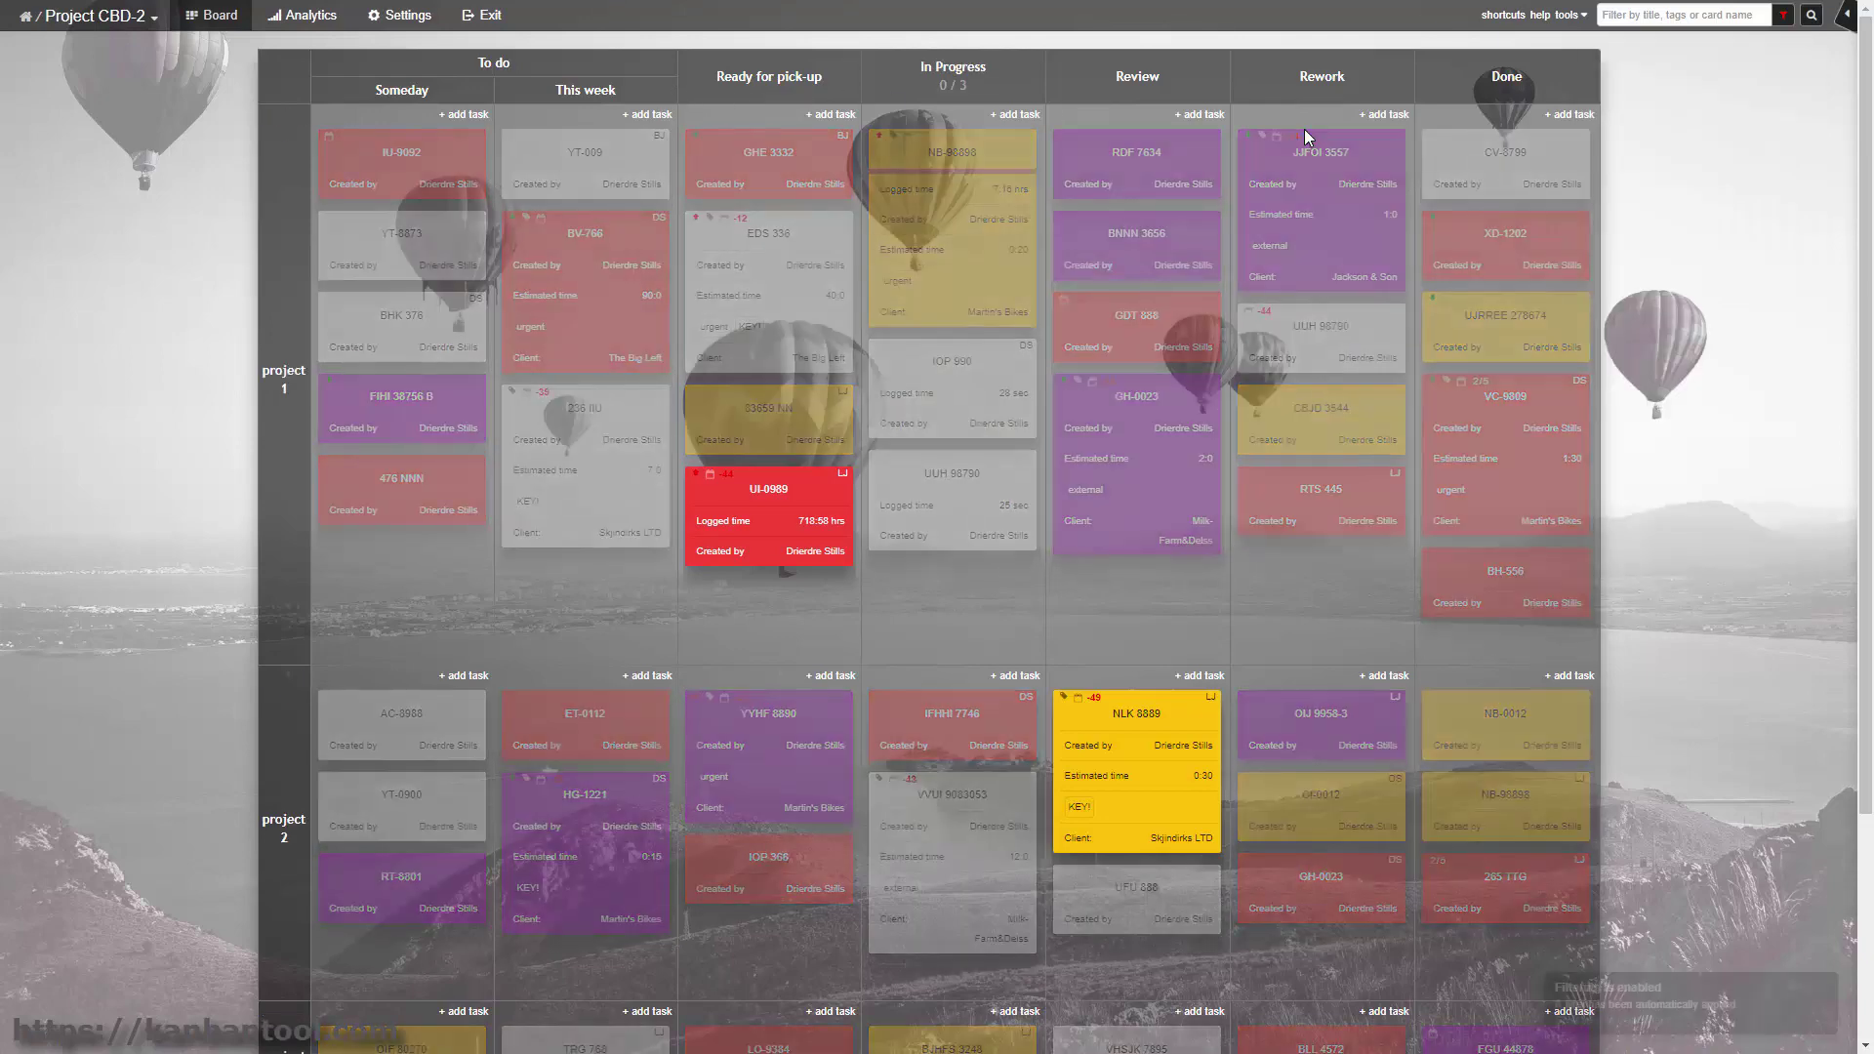
left_click(1785, 18)
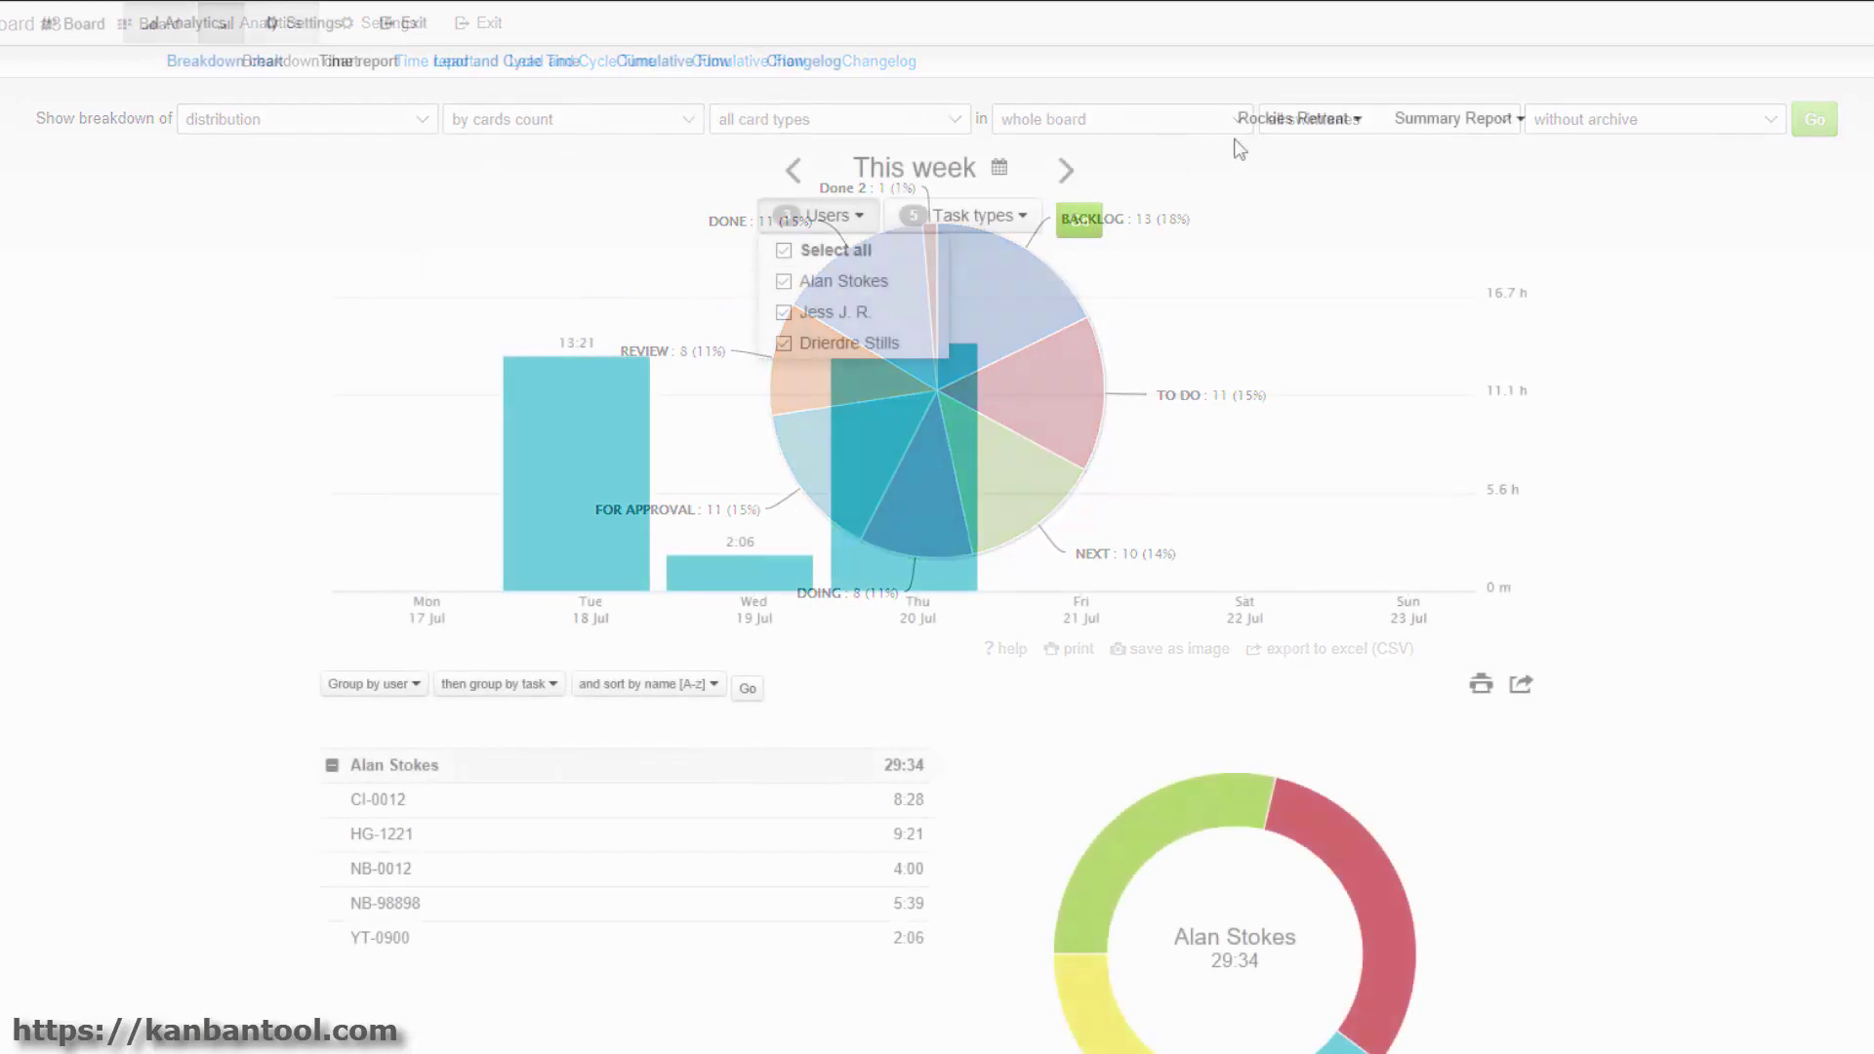
- Add a second board to the time report and view other users' and one chart point's tasks
left_click(1269, 119)
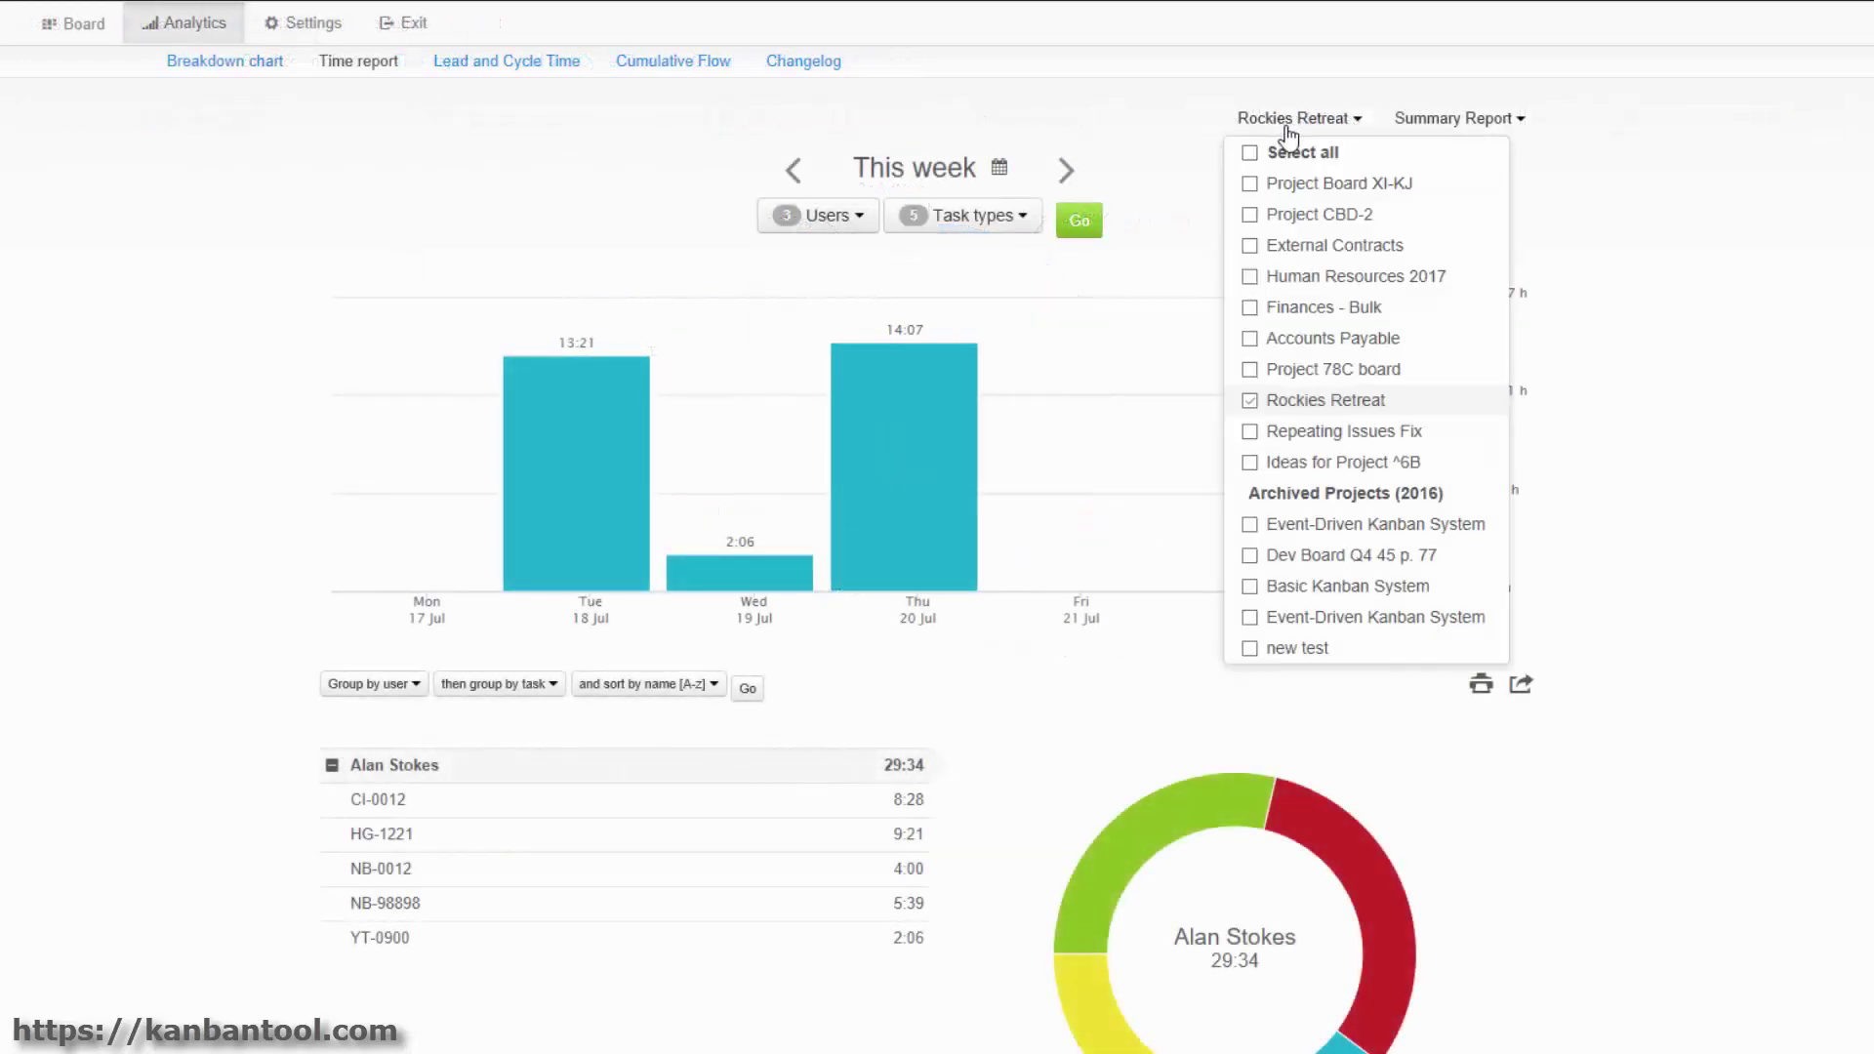
left_click(1081, 221)
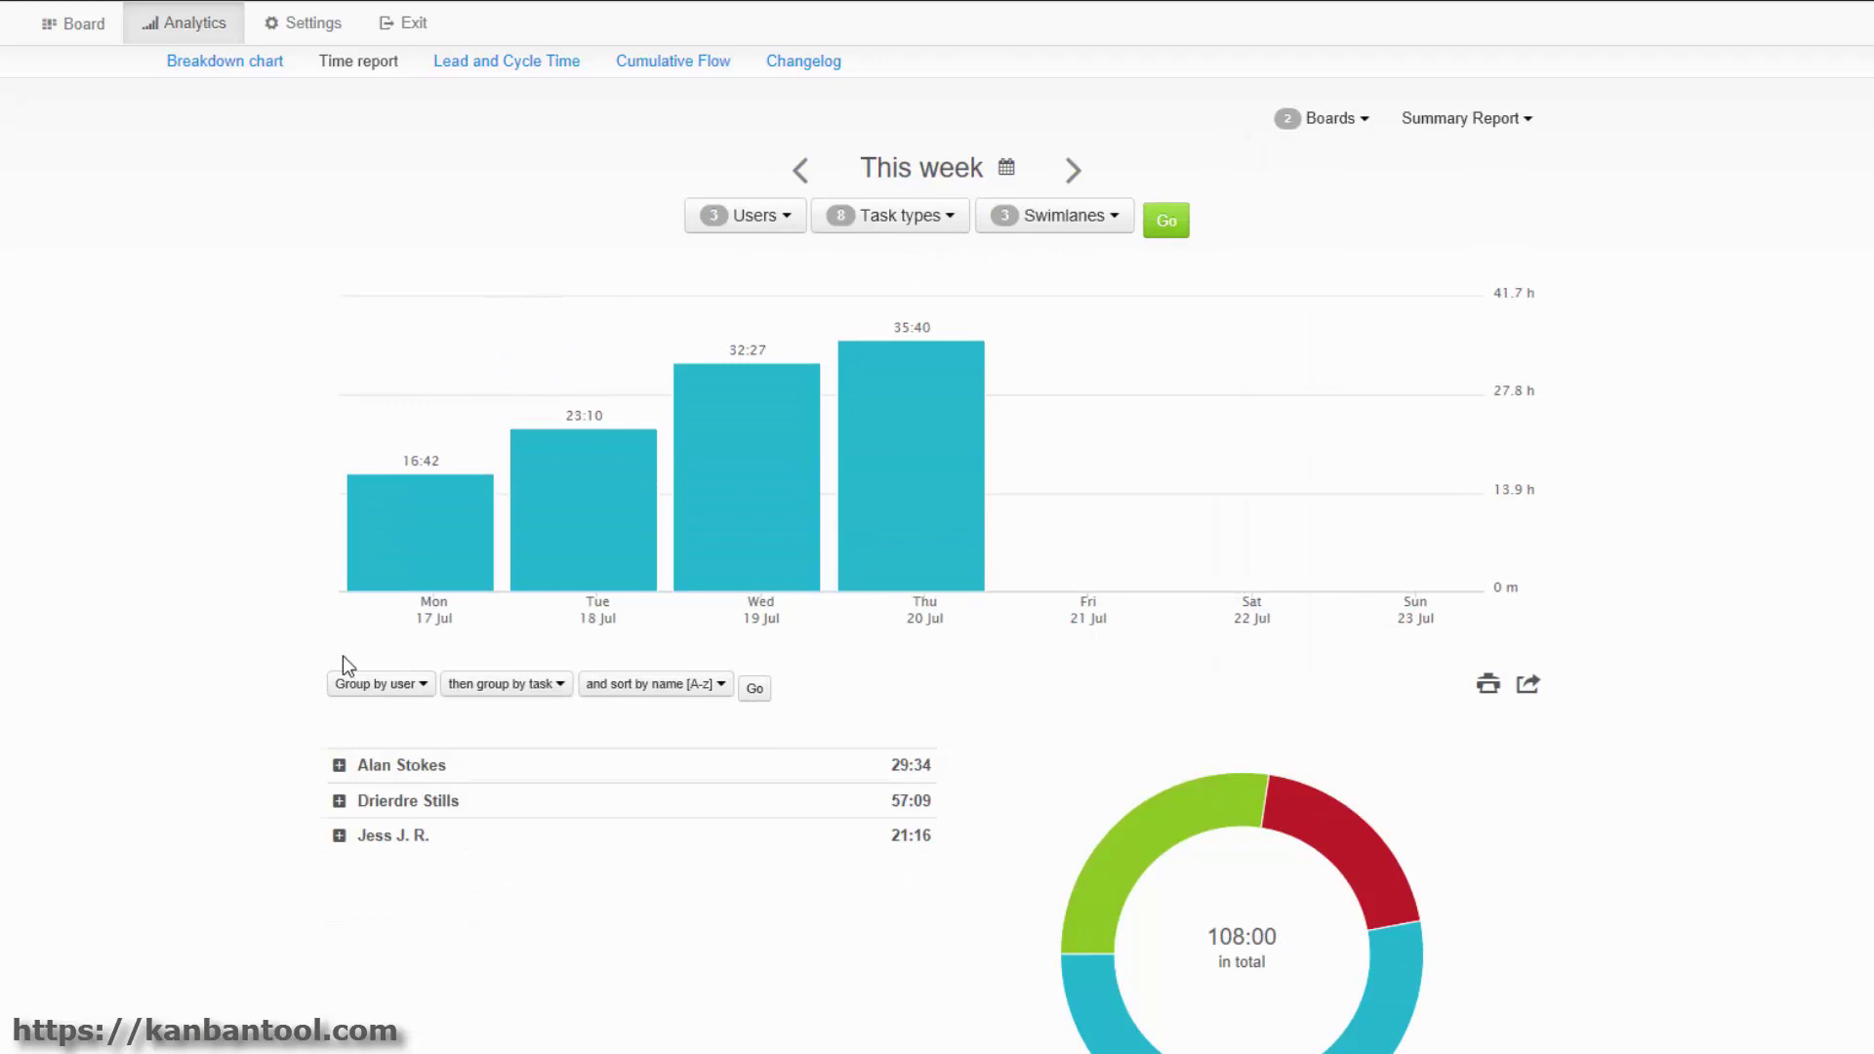
left_click(339, 802)
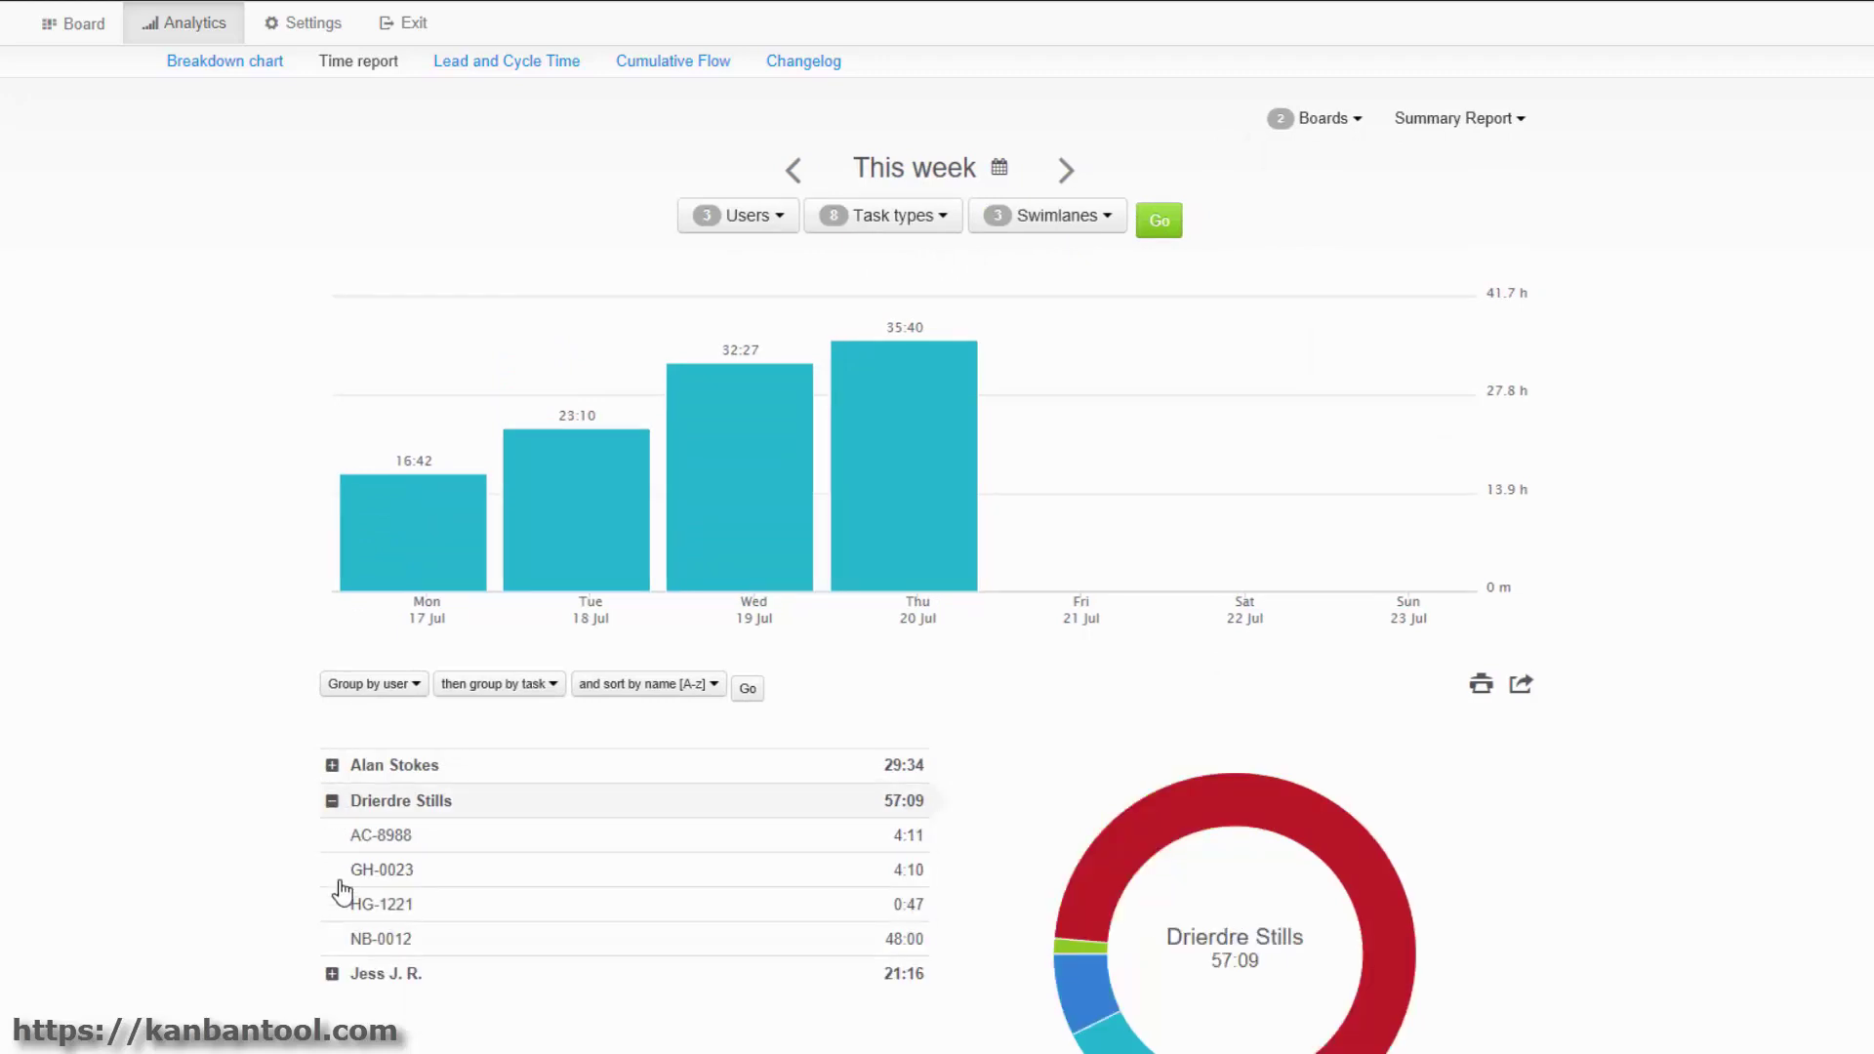
left_click(332, 972)
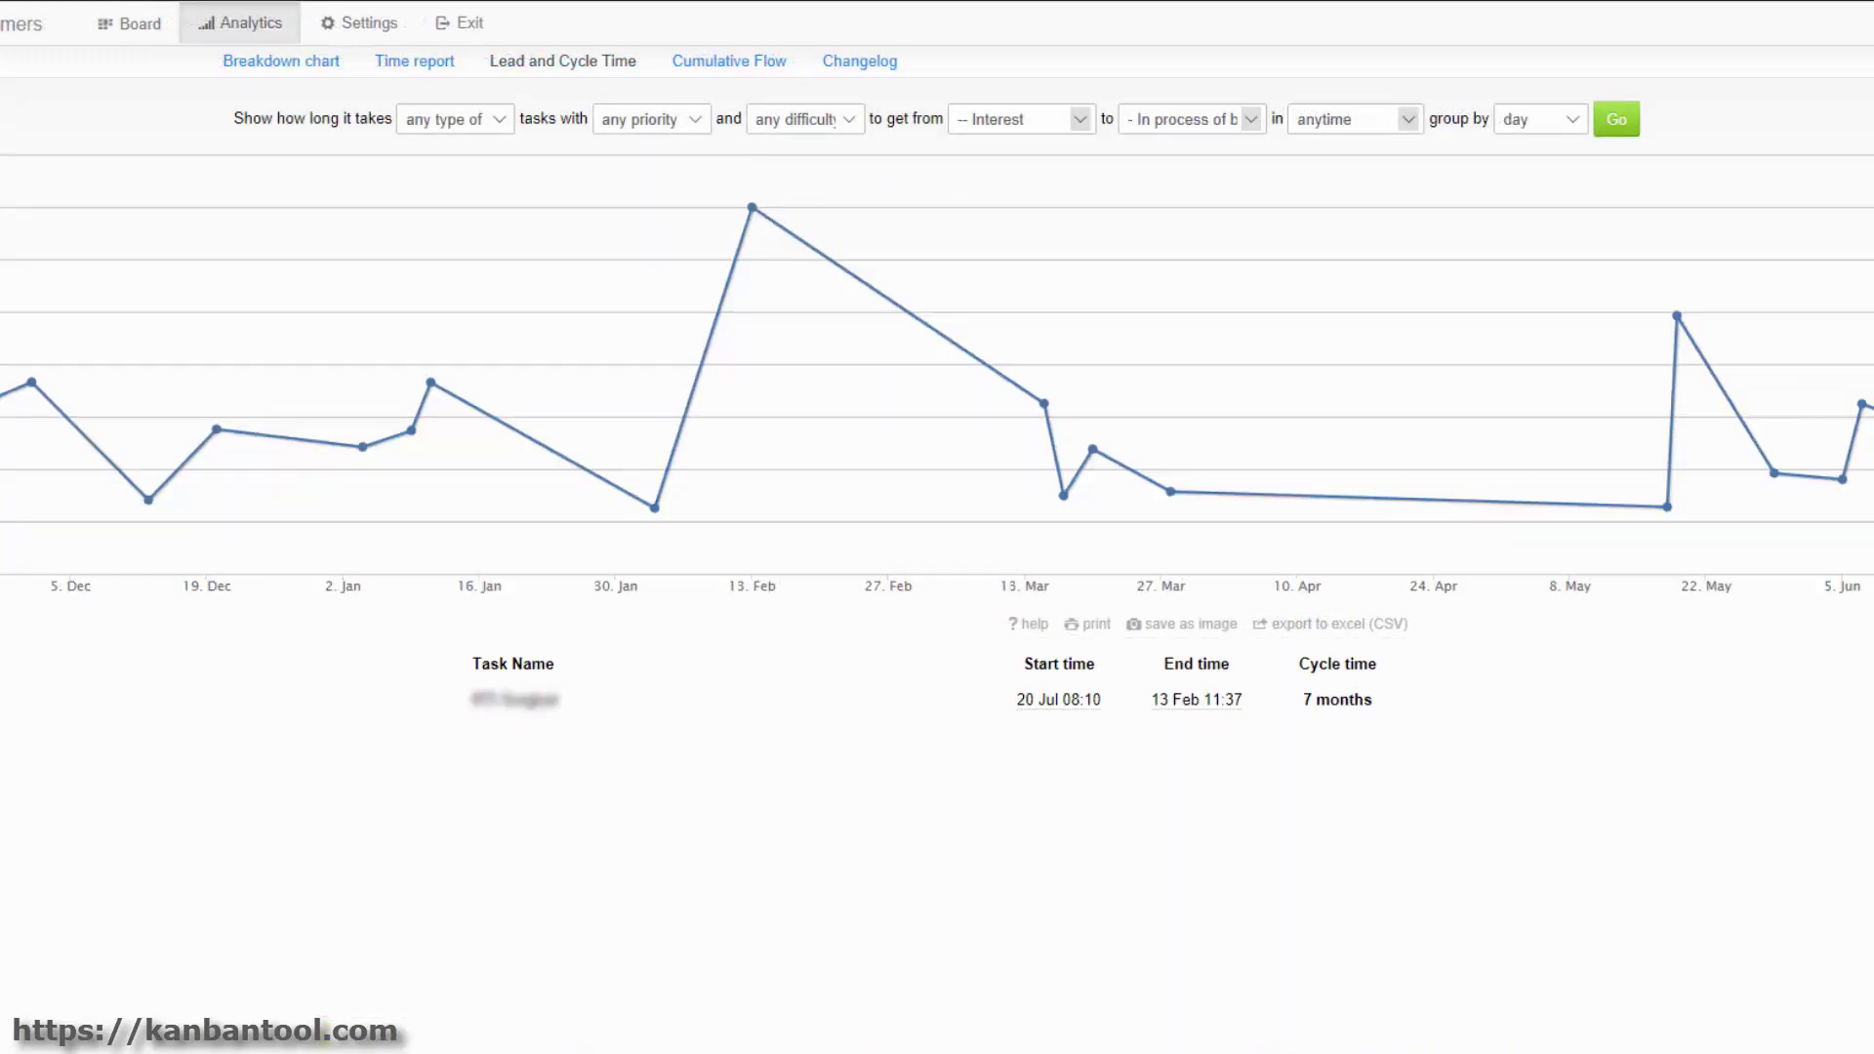
left_click(675, 395)
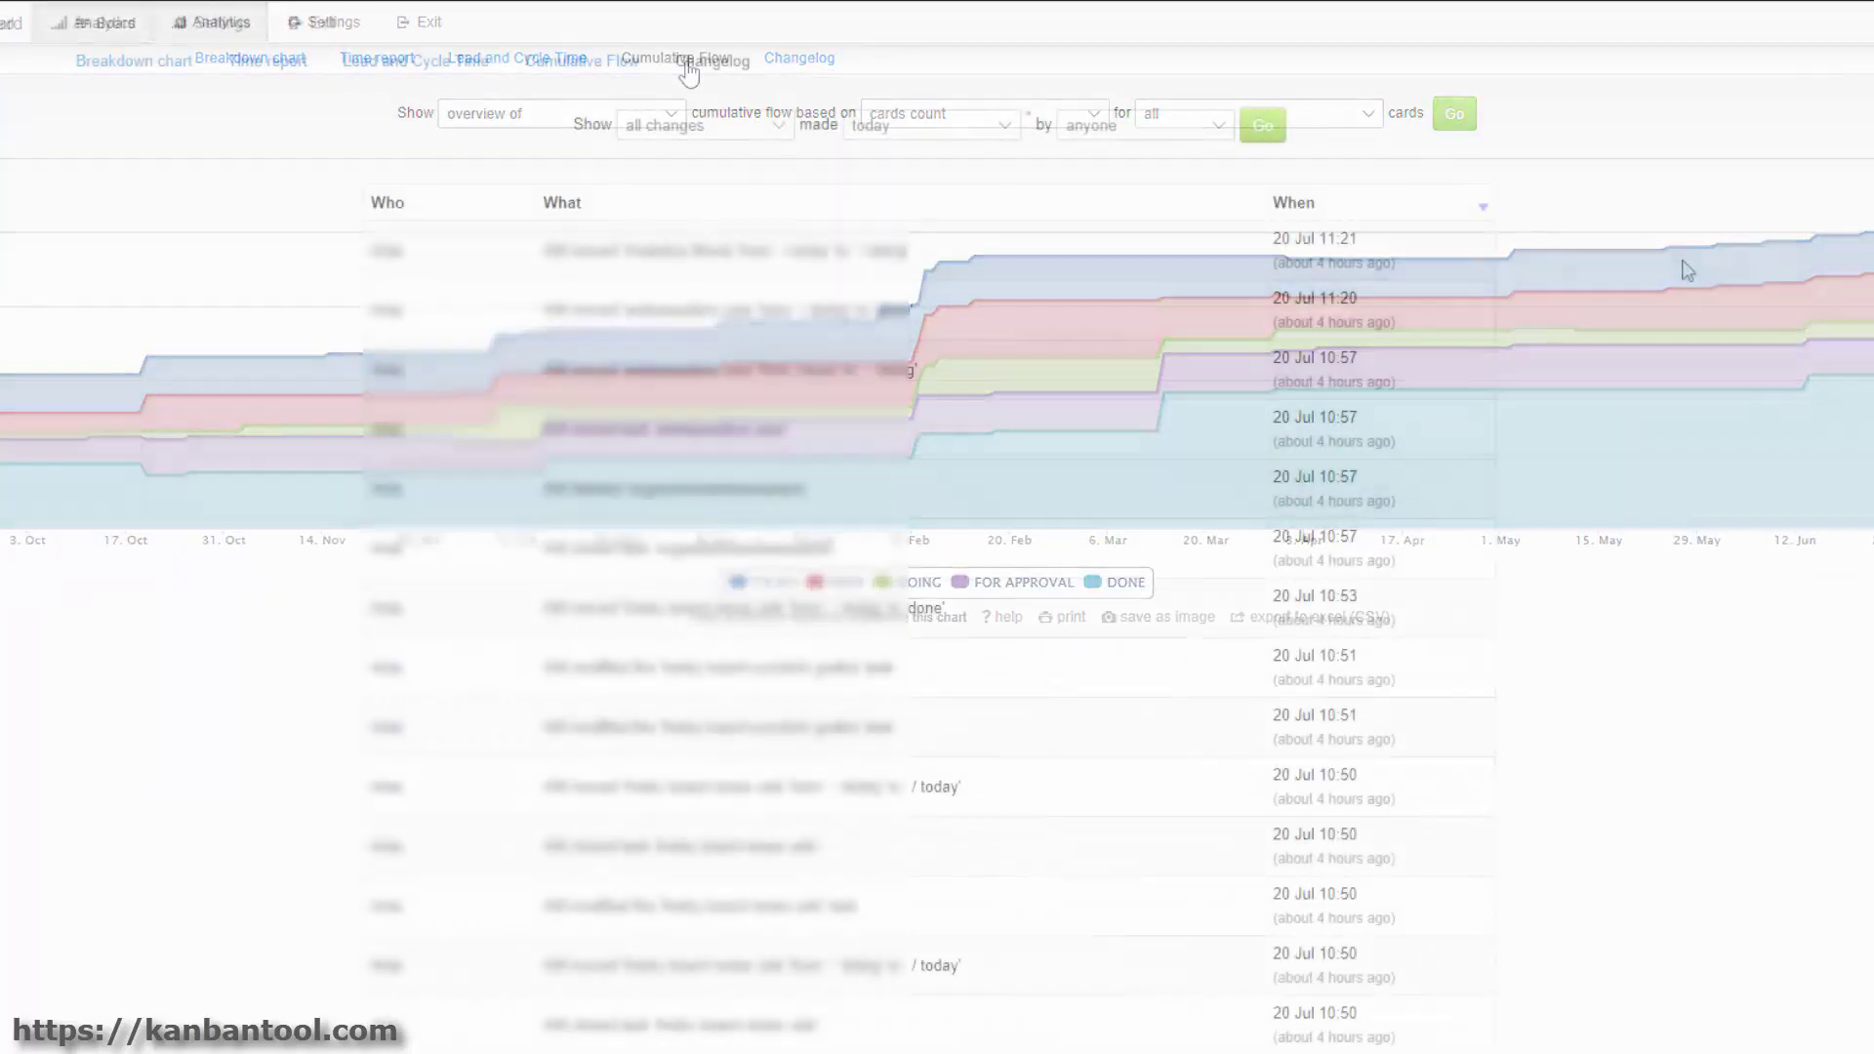
- Filter the changelog to last month's changes, then to task modifications only
left_click(1012, 222)
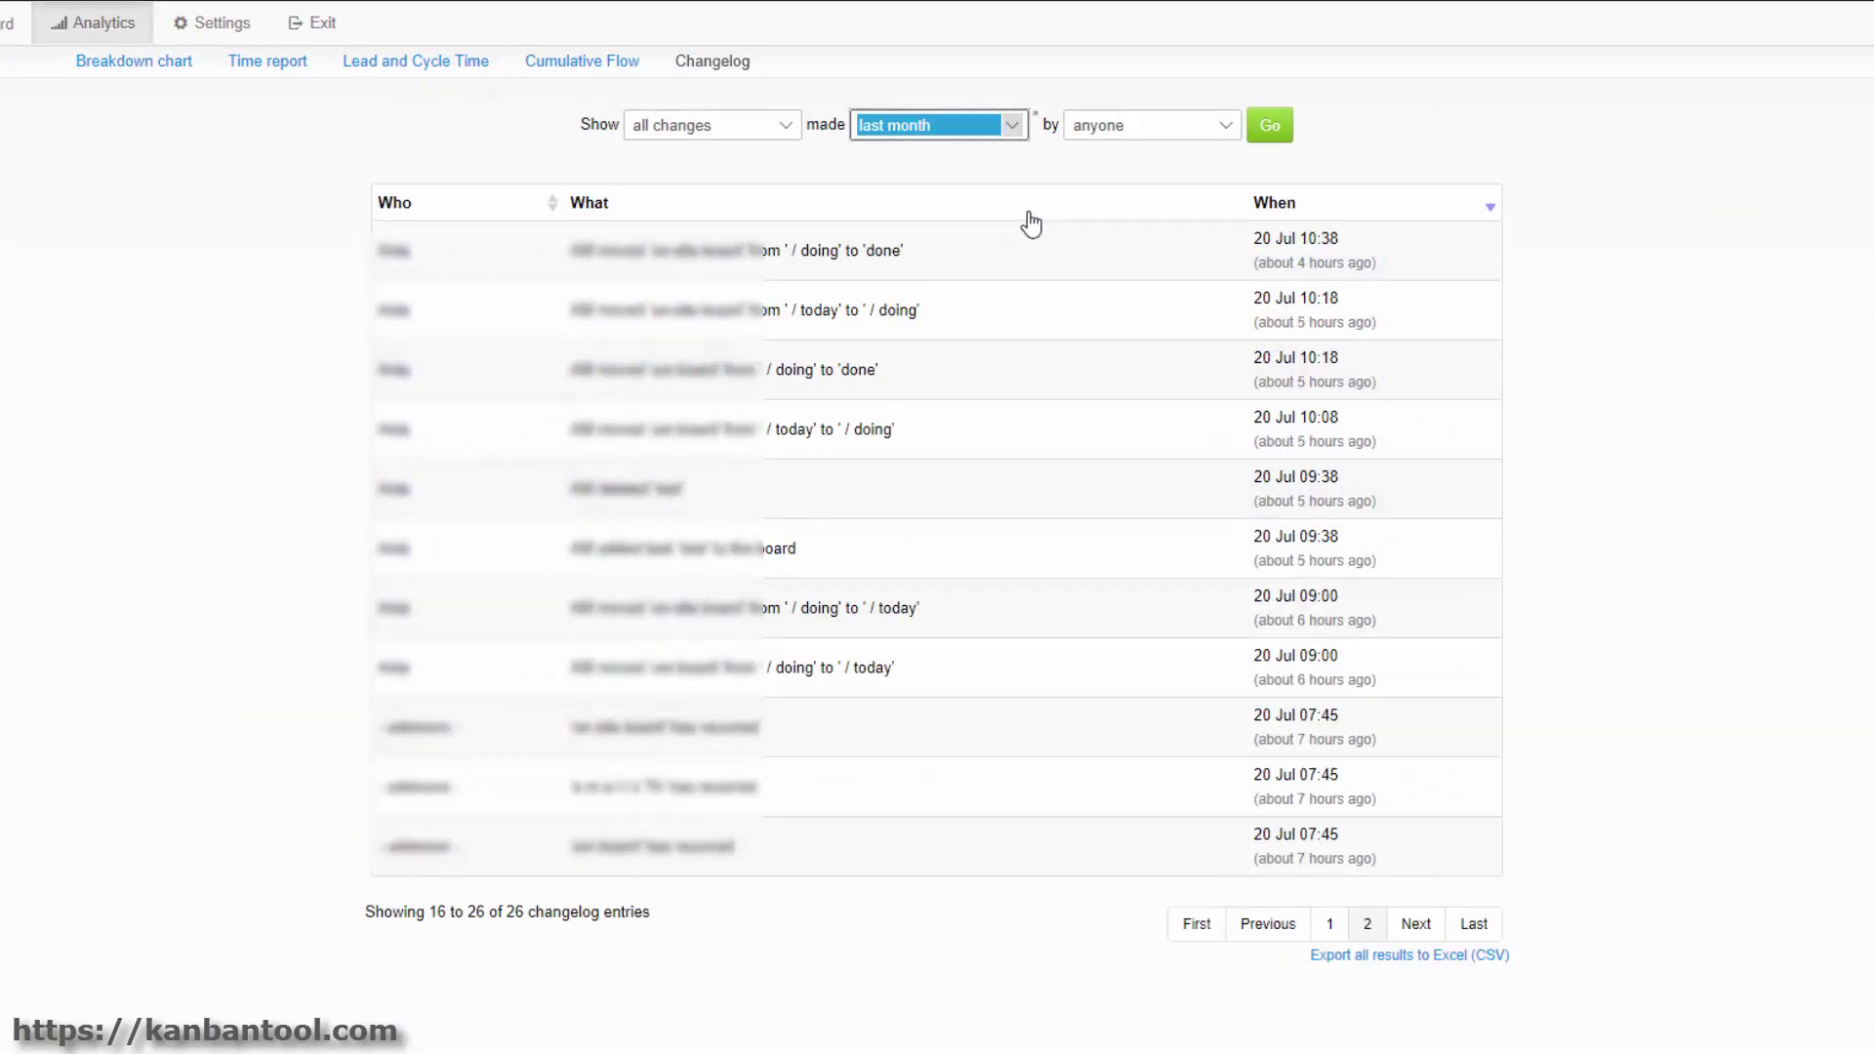
left_click(1259, 137)
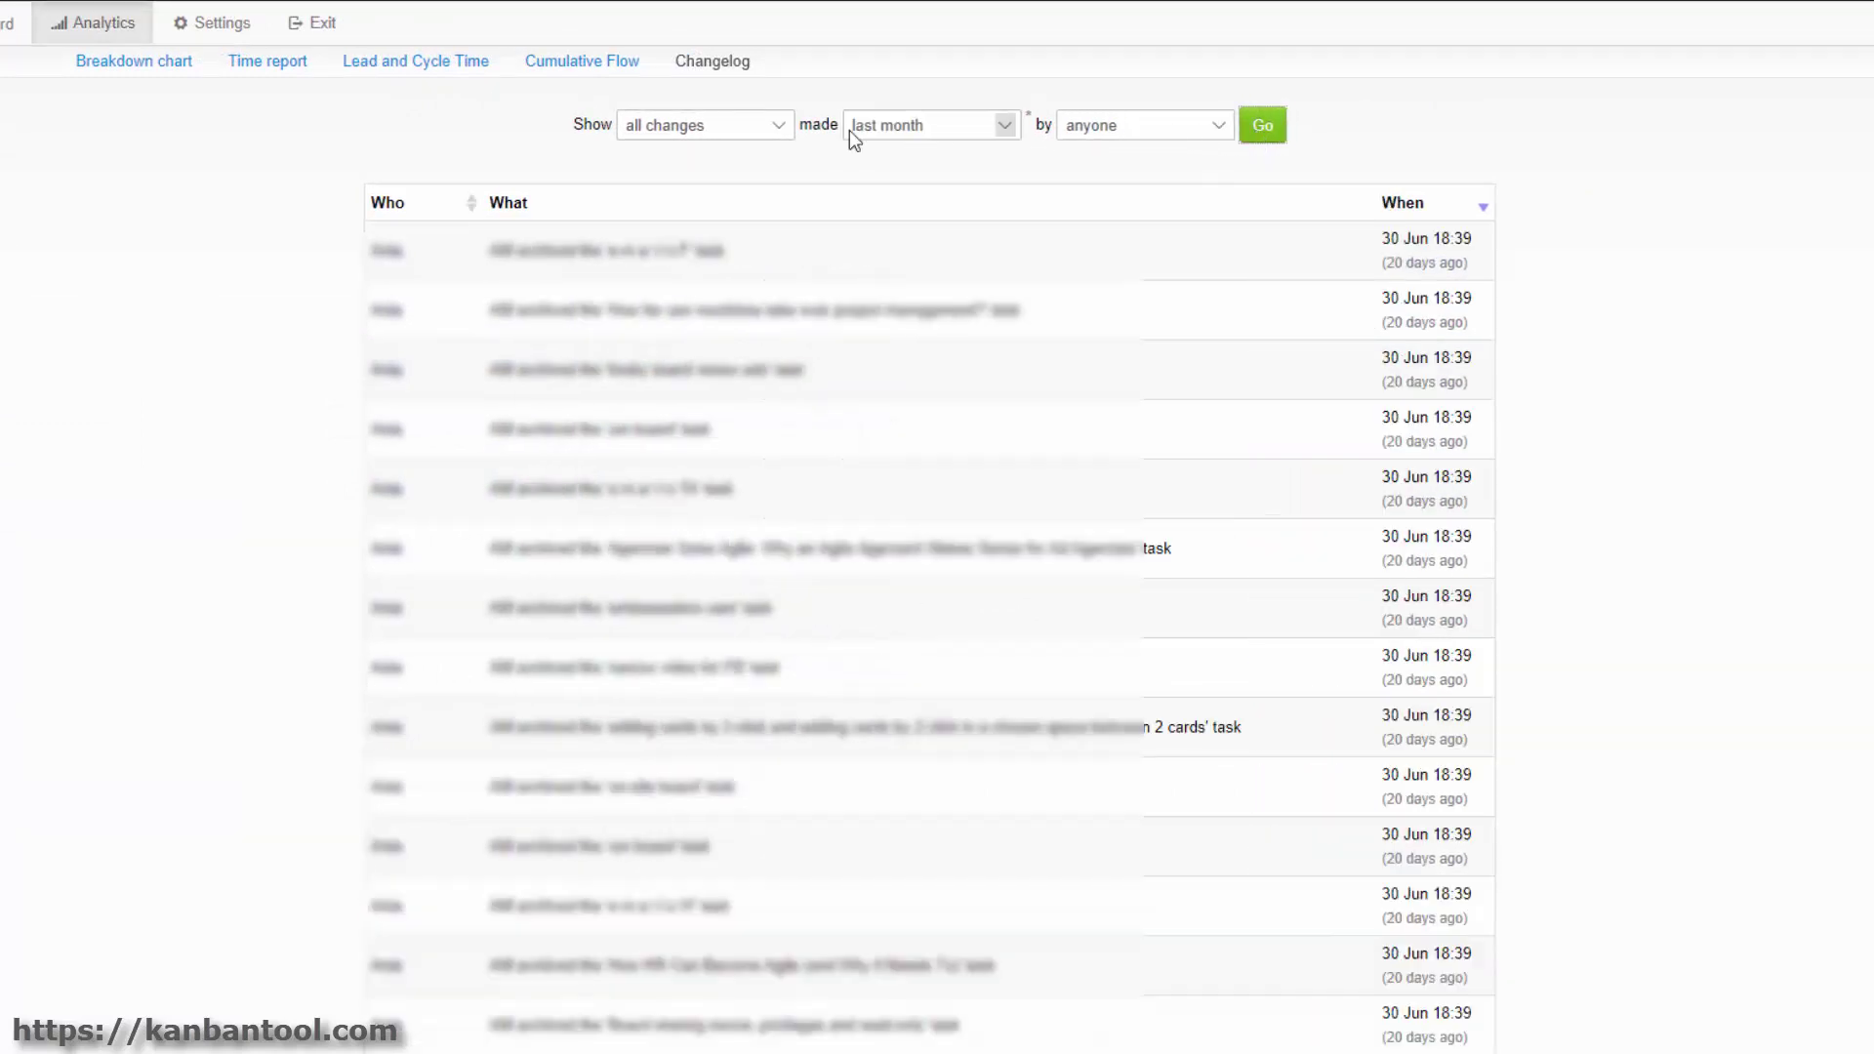
left_click(779, 131)
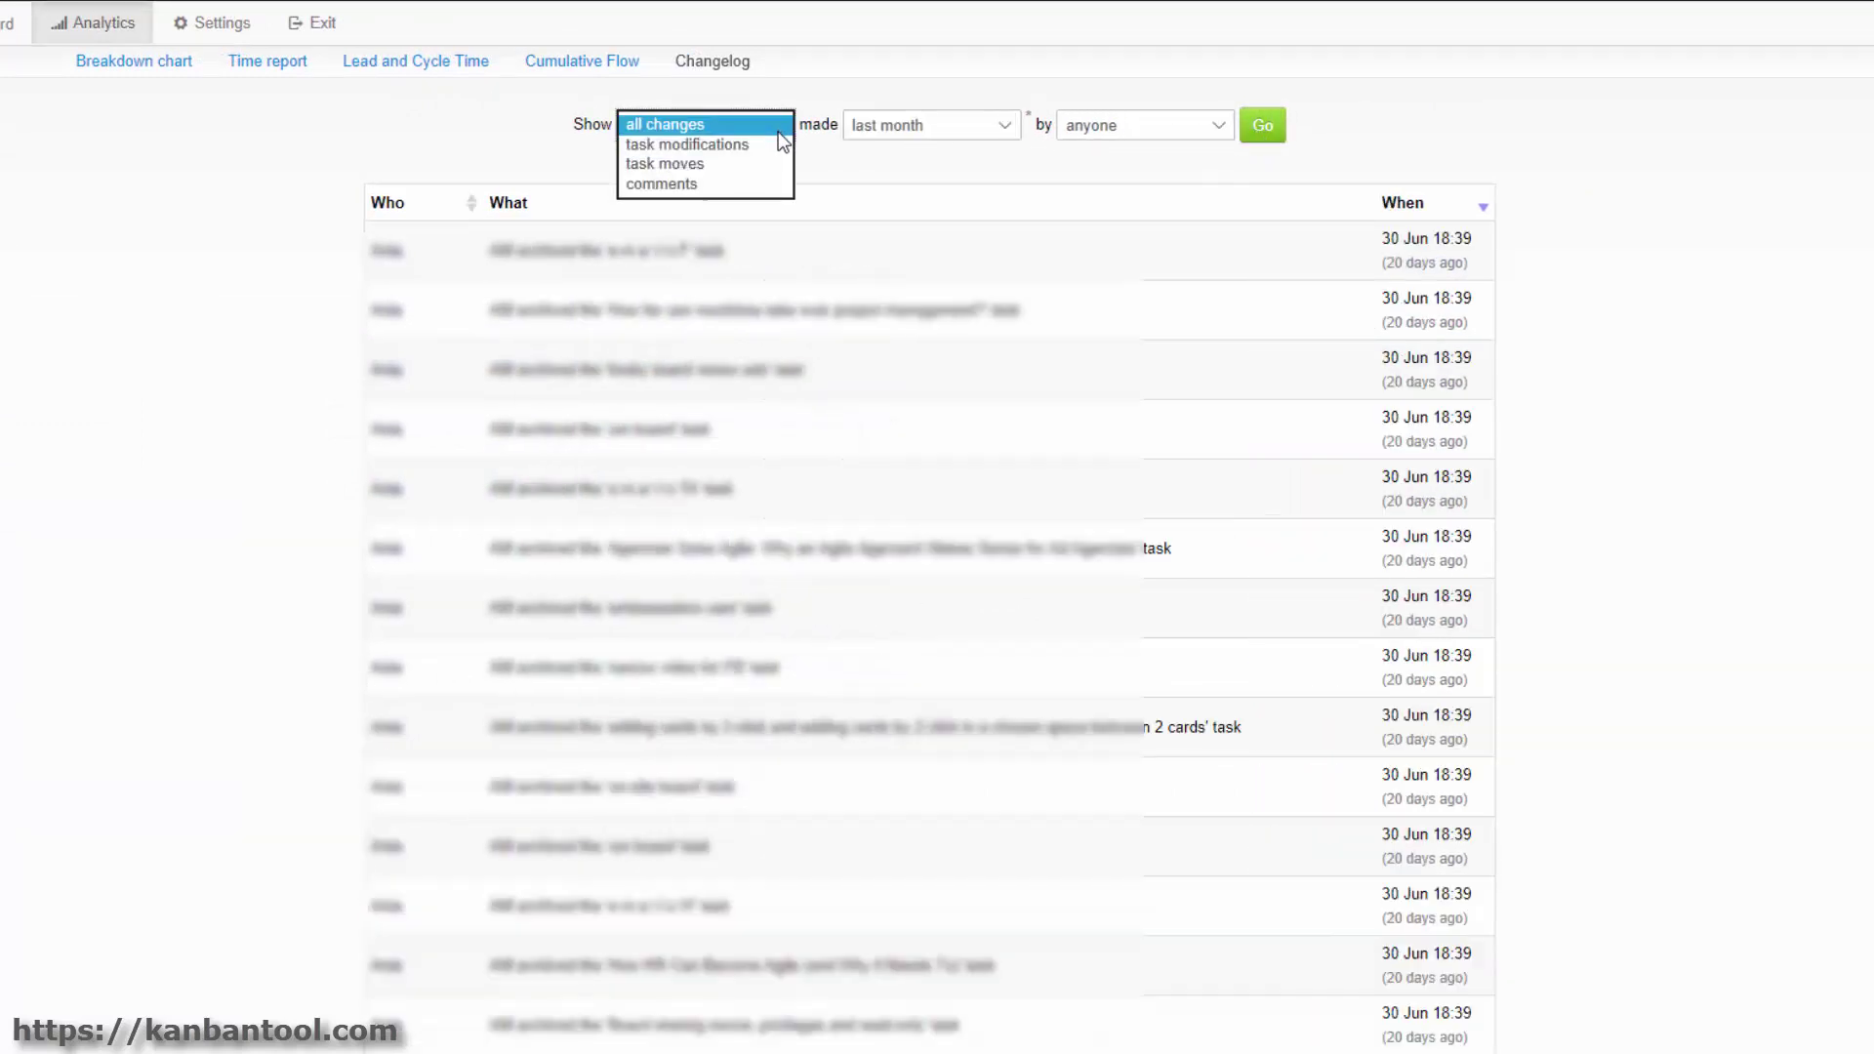
left_click(684, 156)
left_click(1262, 125)
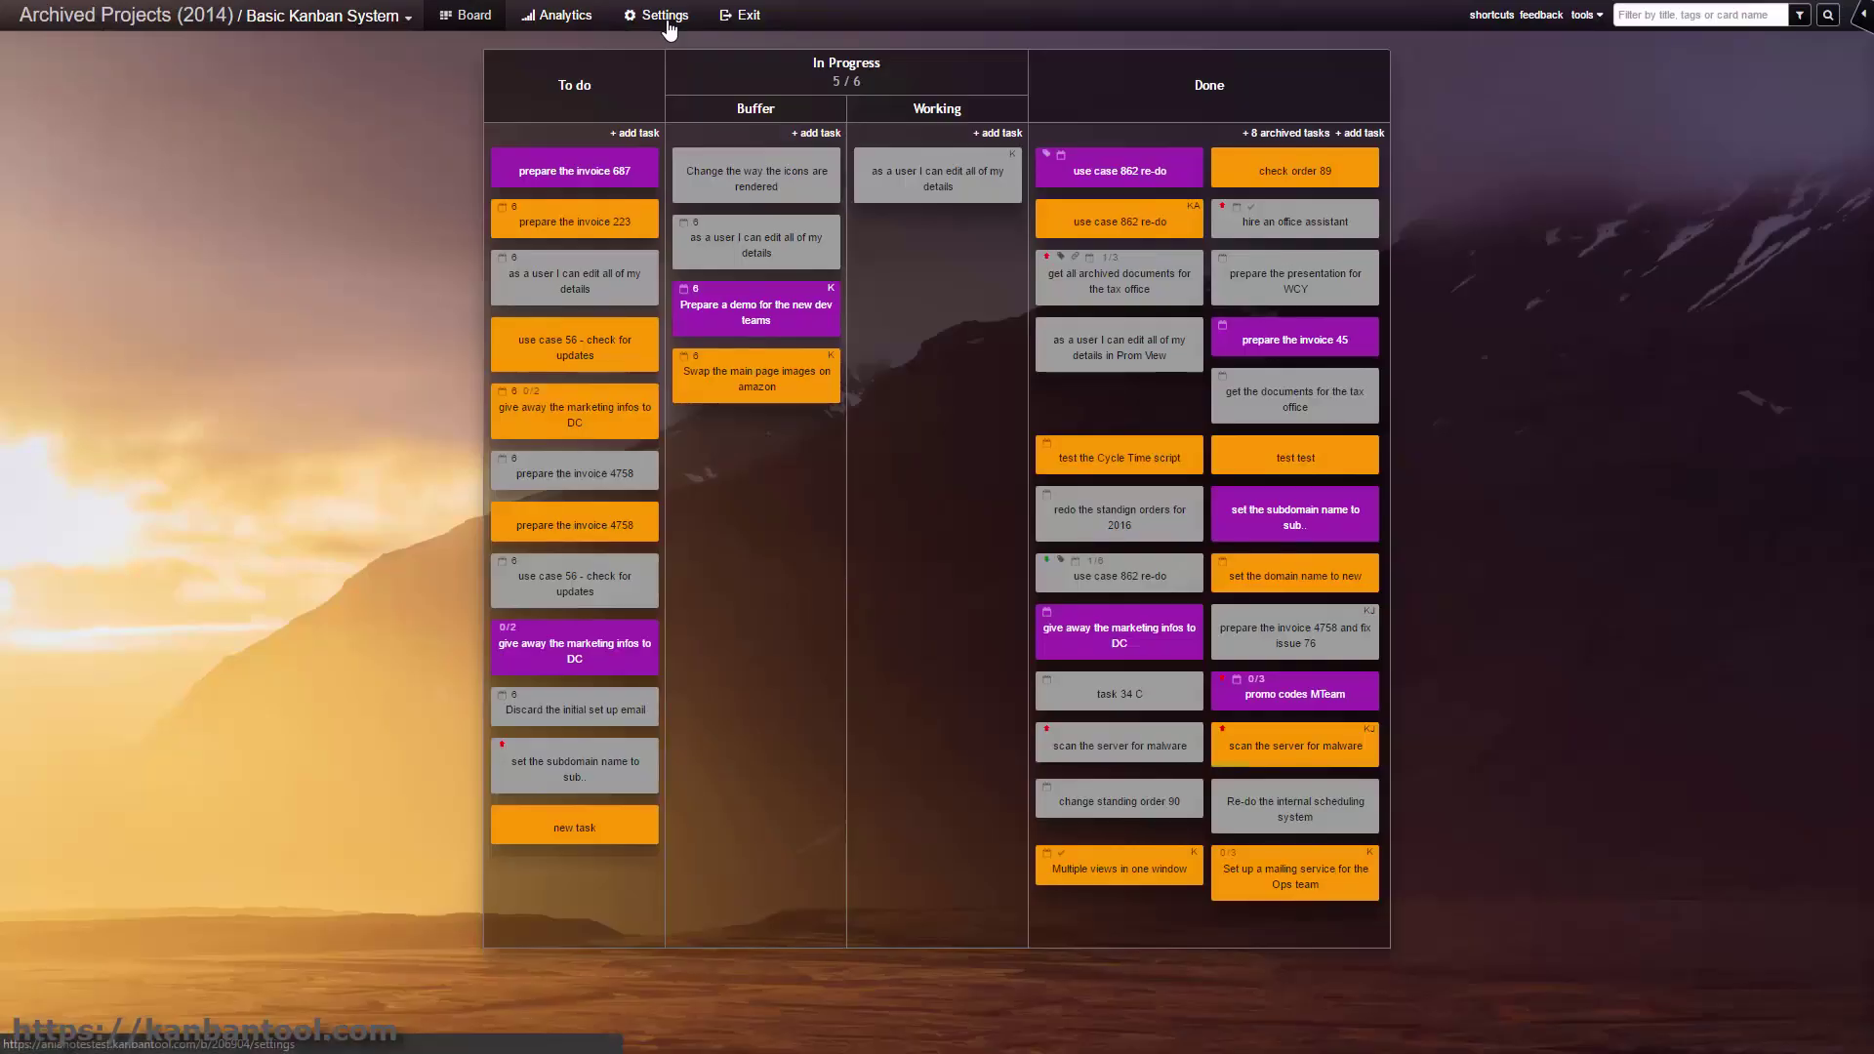
- Browse the board's available power-ups in Settings > Power-Ups
left_click(668, 22)
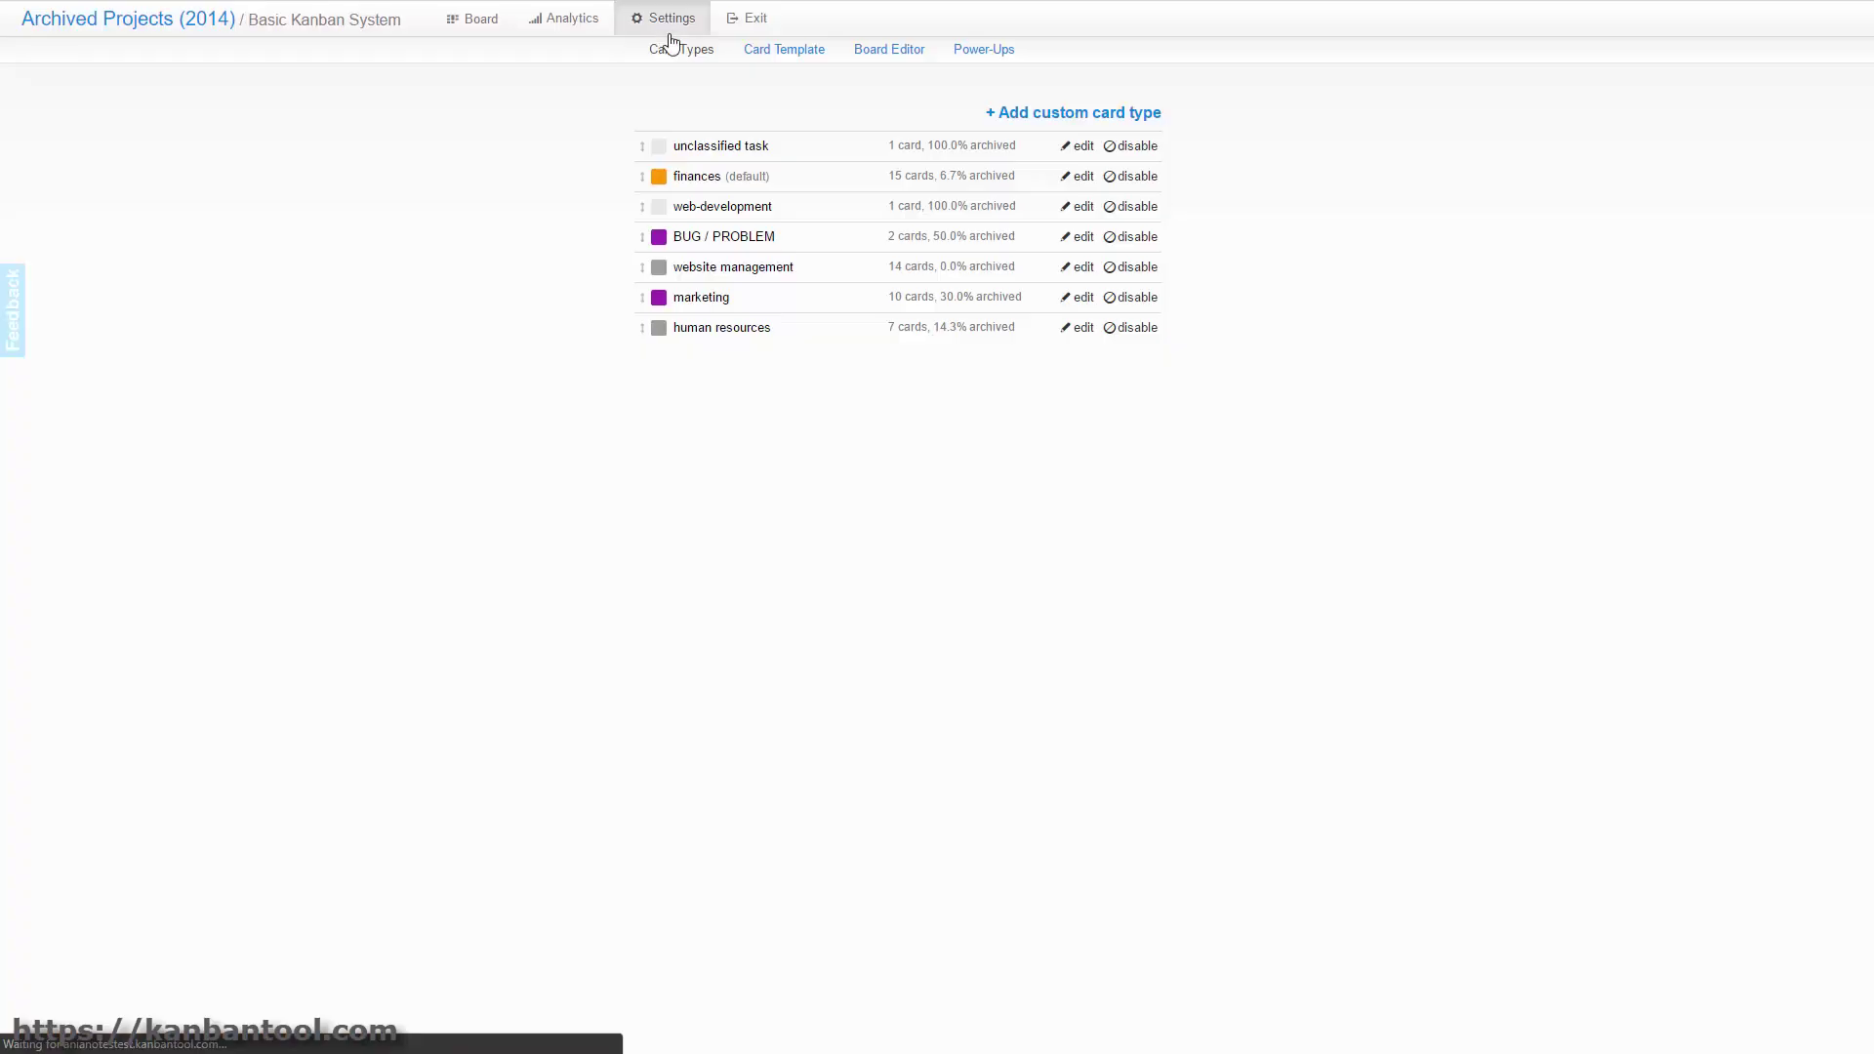
left_click(975, 57)
scroll(223, 397, "down", 2)
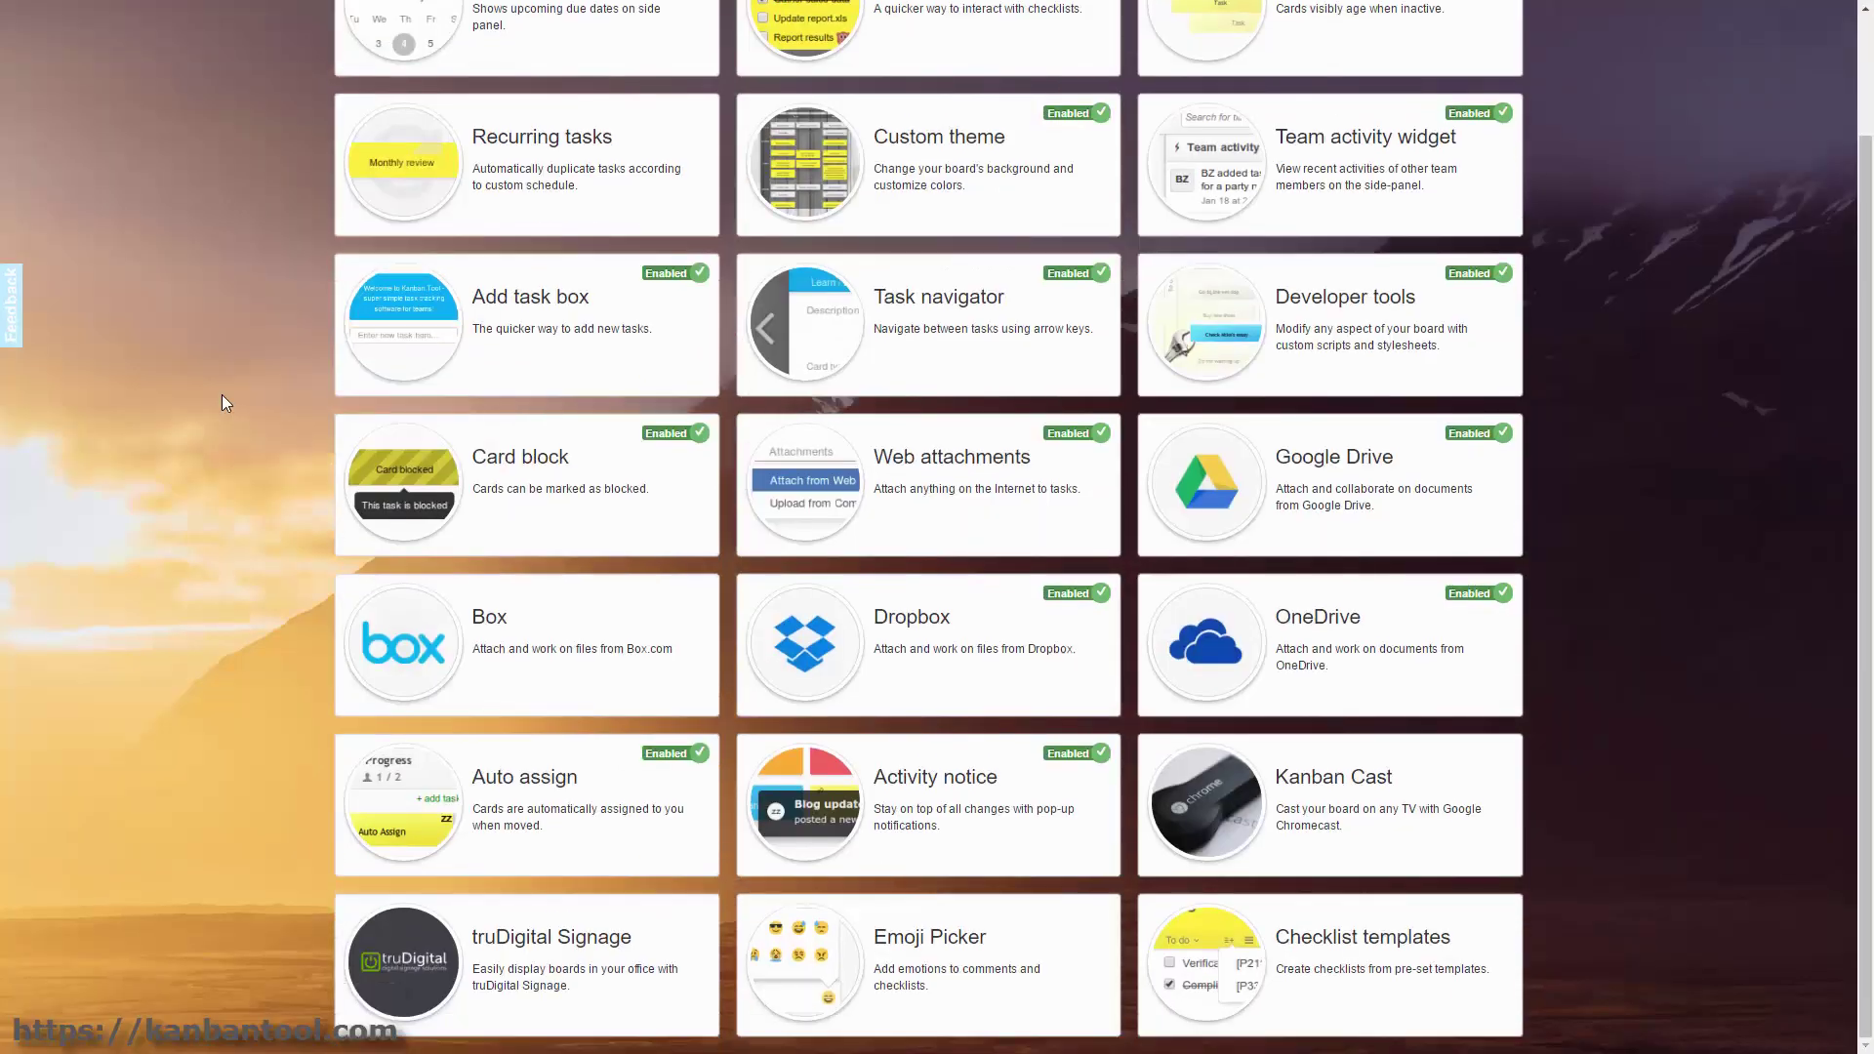
scroll(221, 396, "up", 2)
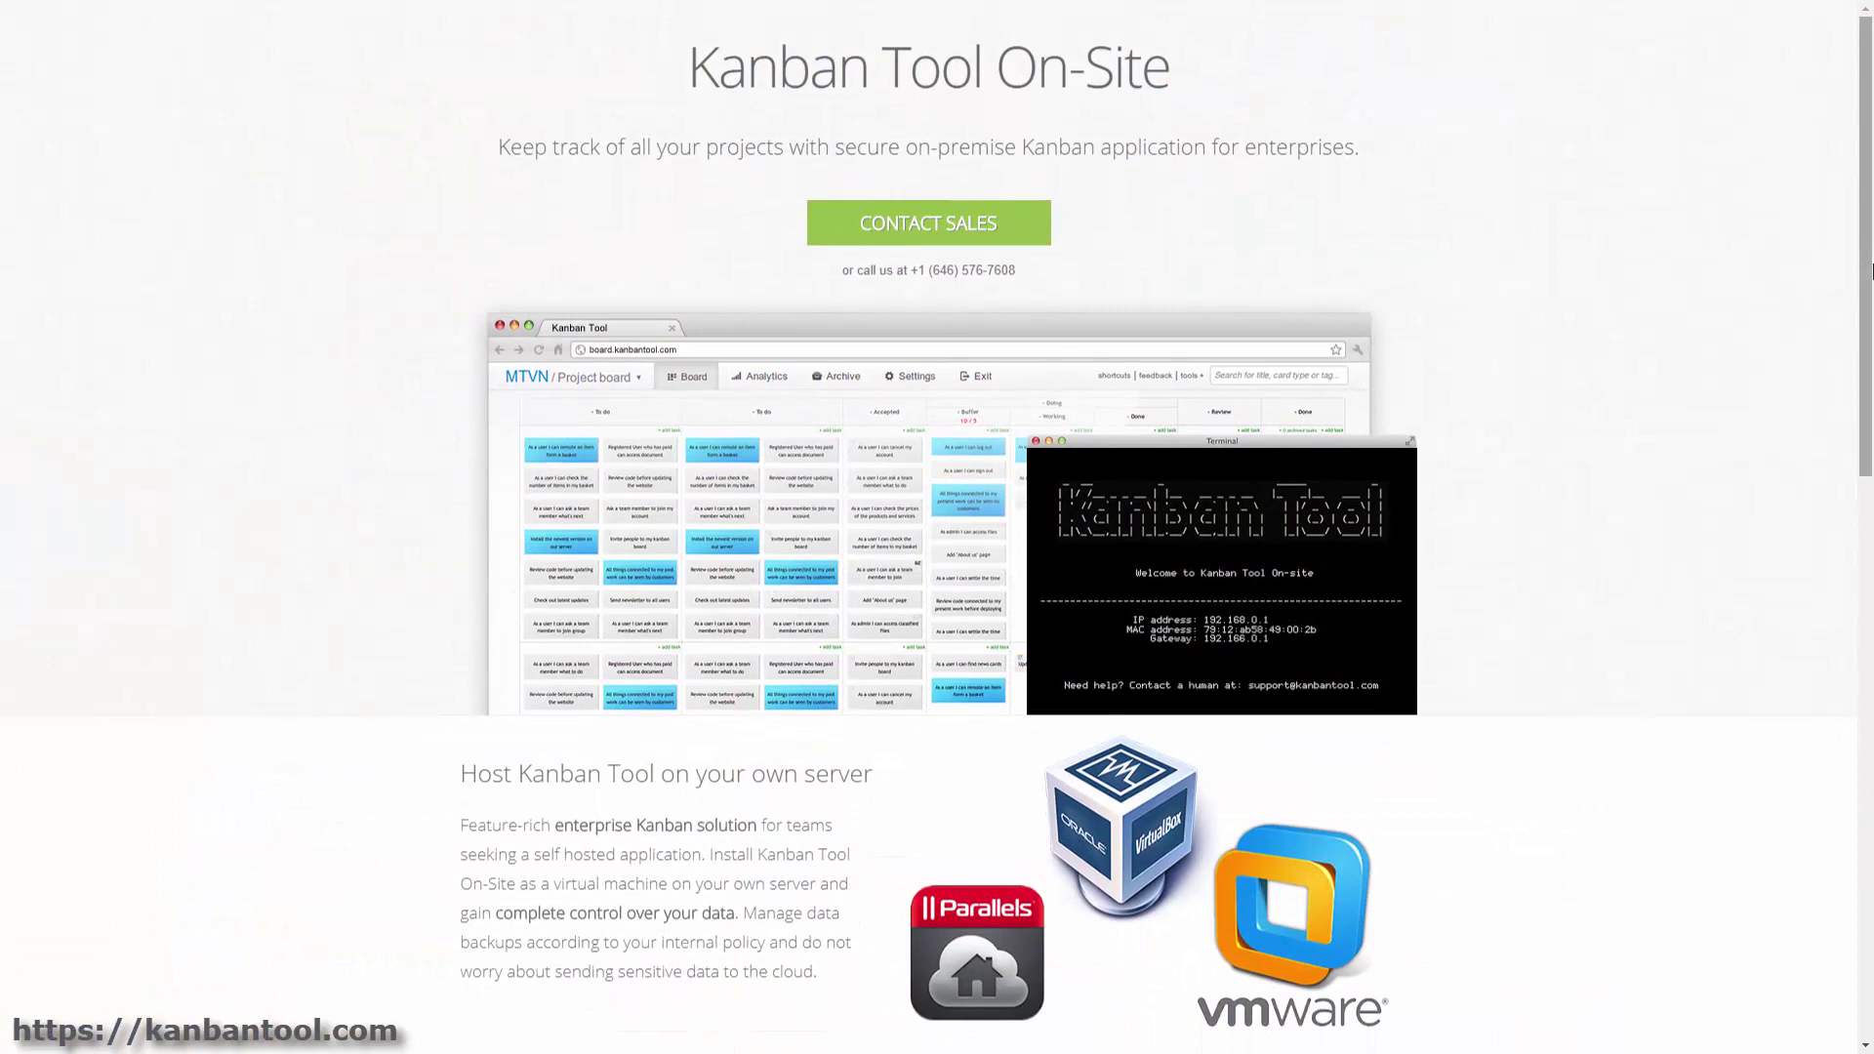
- Scroll through the On-Site page and system info, then view the admin Settings and Upgrade pages
scroll(1871, 270, "down", 1)
scroll(1871, 270, "down", 1)
scroll(1872, 270, "down", 1)
scroll(1871, 270, "down", 1)
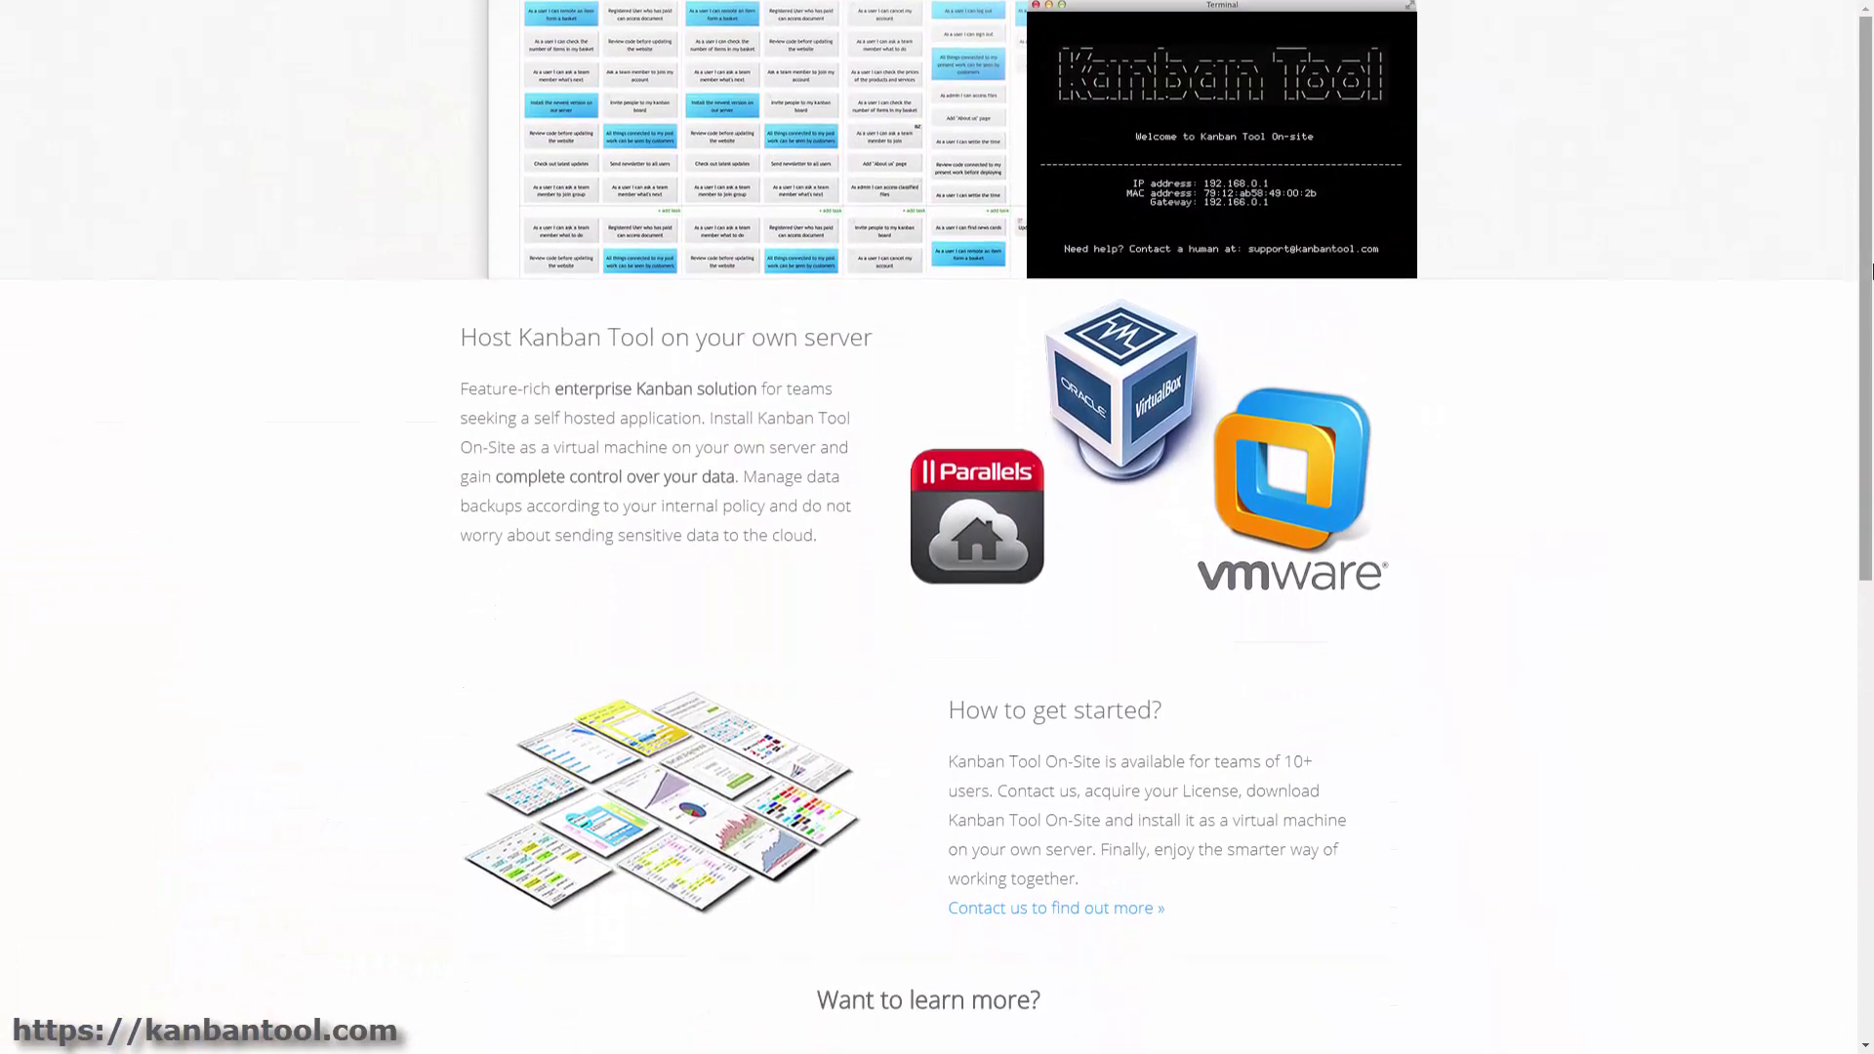
scroll(1871, 270, "down", 1)
scroll(1871, 271, "down", 1)
scroll(1871, 271, "down", 1)
scroll(1871, 270, "down", 1)
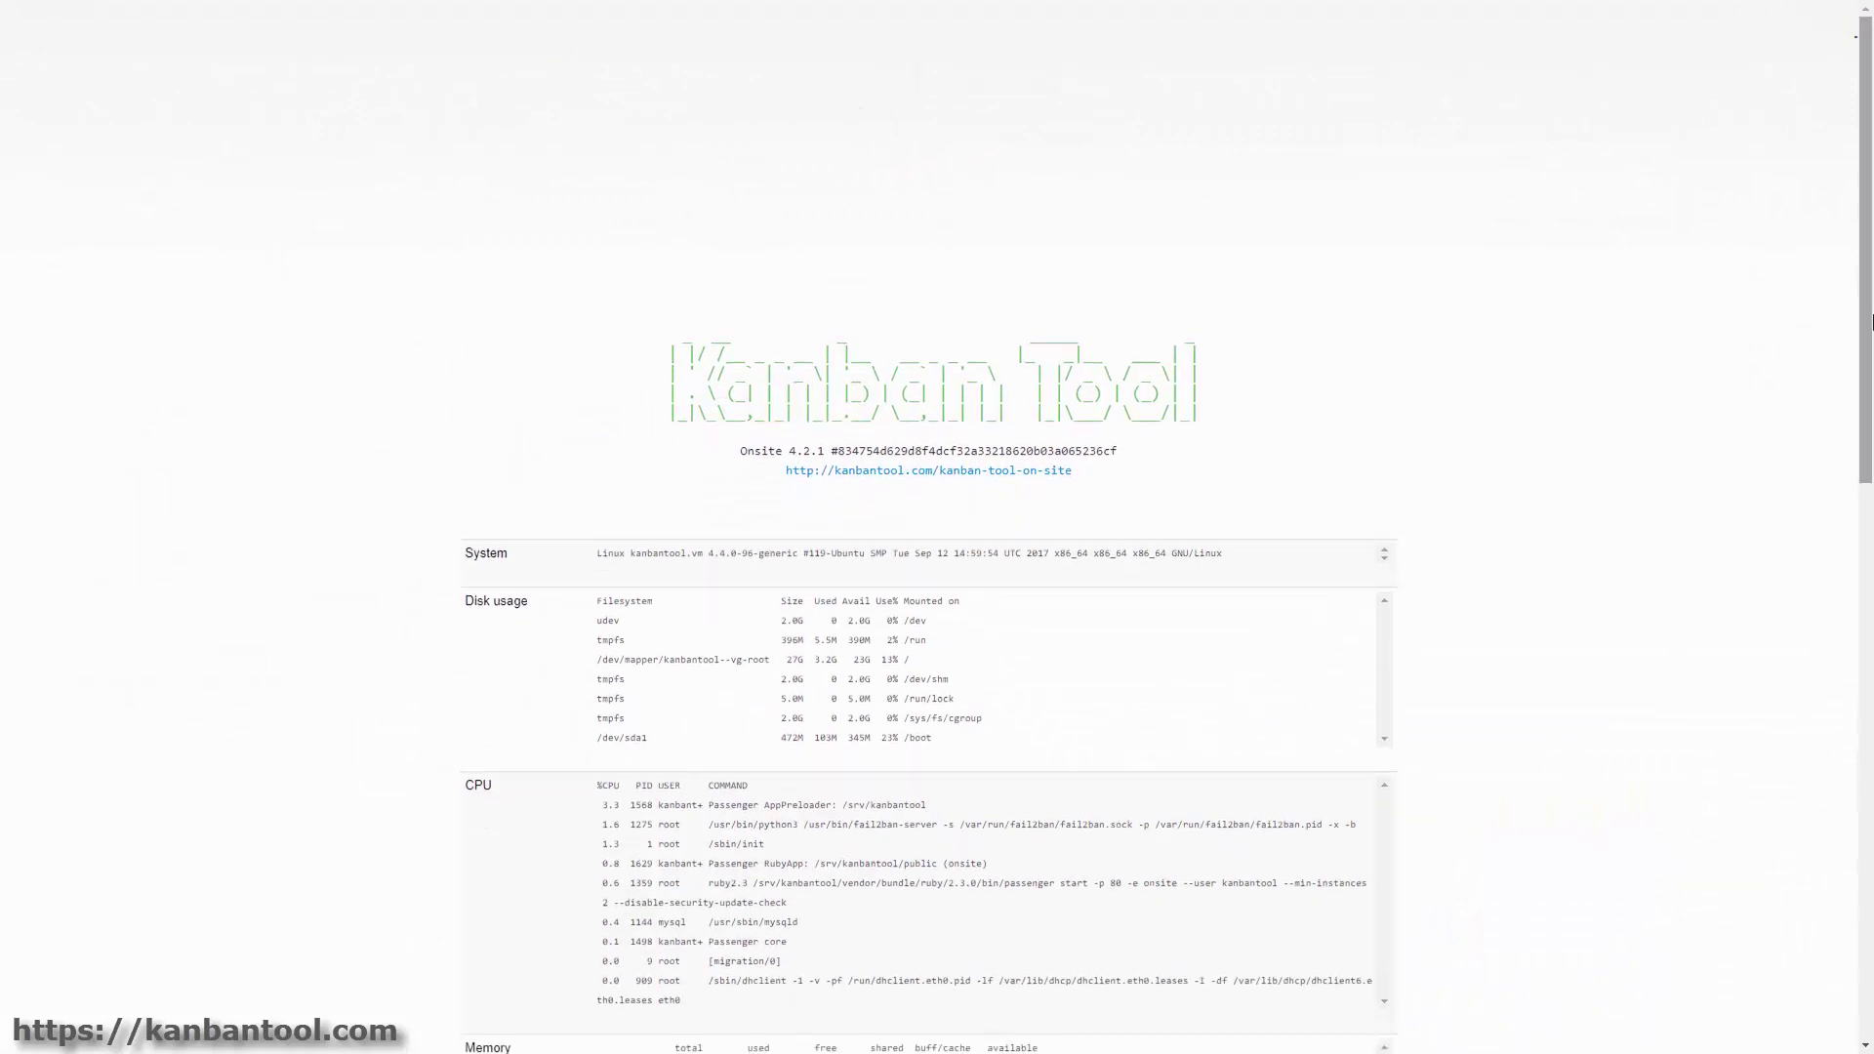
scroll(1871, 322, "down", 1)
scroll(1870, 322, "down", 1)
scroll(1871, 322, "down", 1)
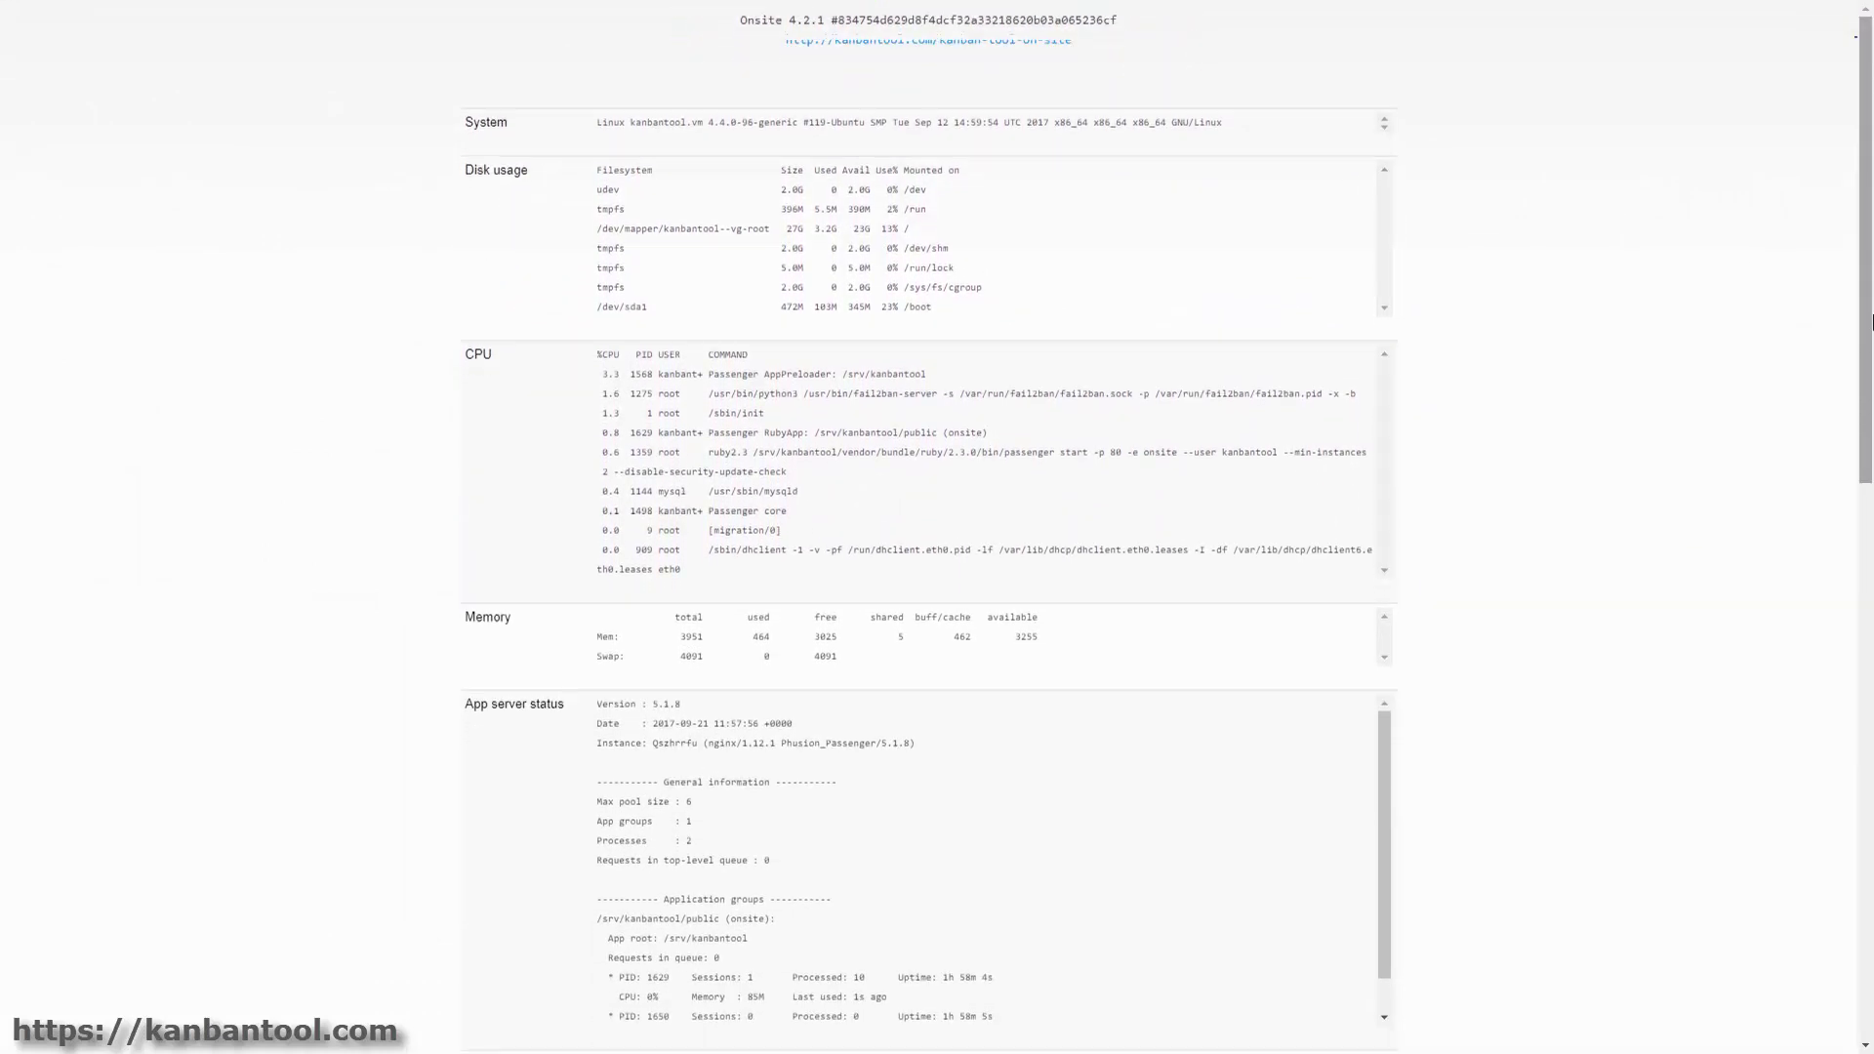
scroll(1871, 322, "down", 1)
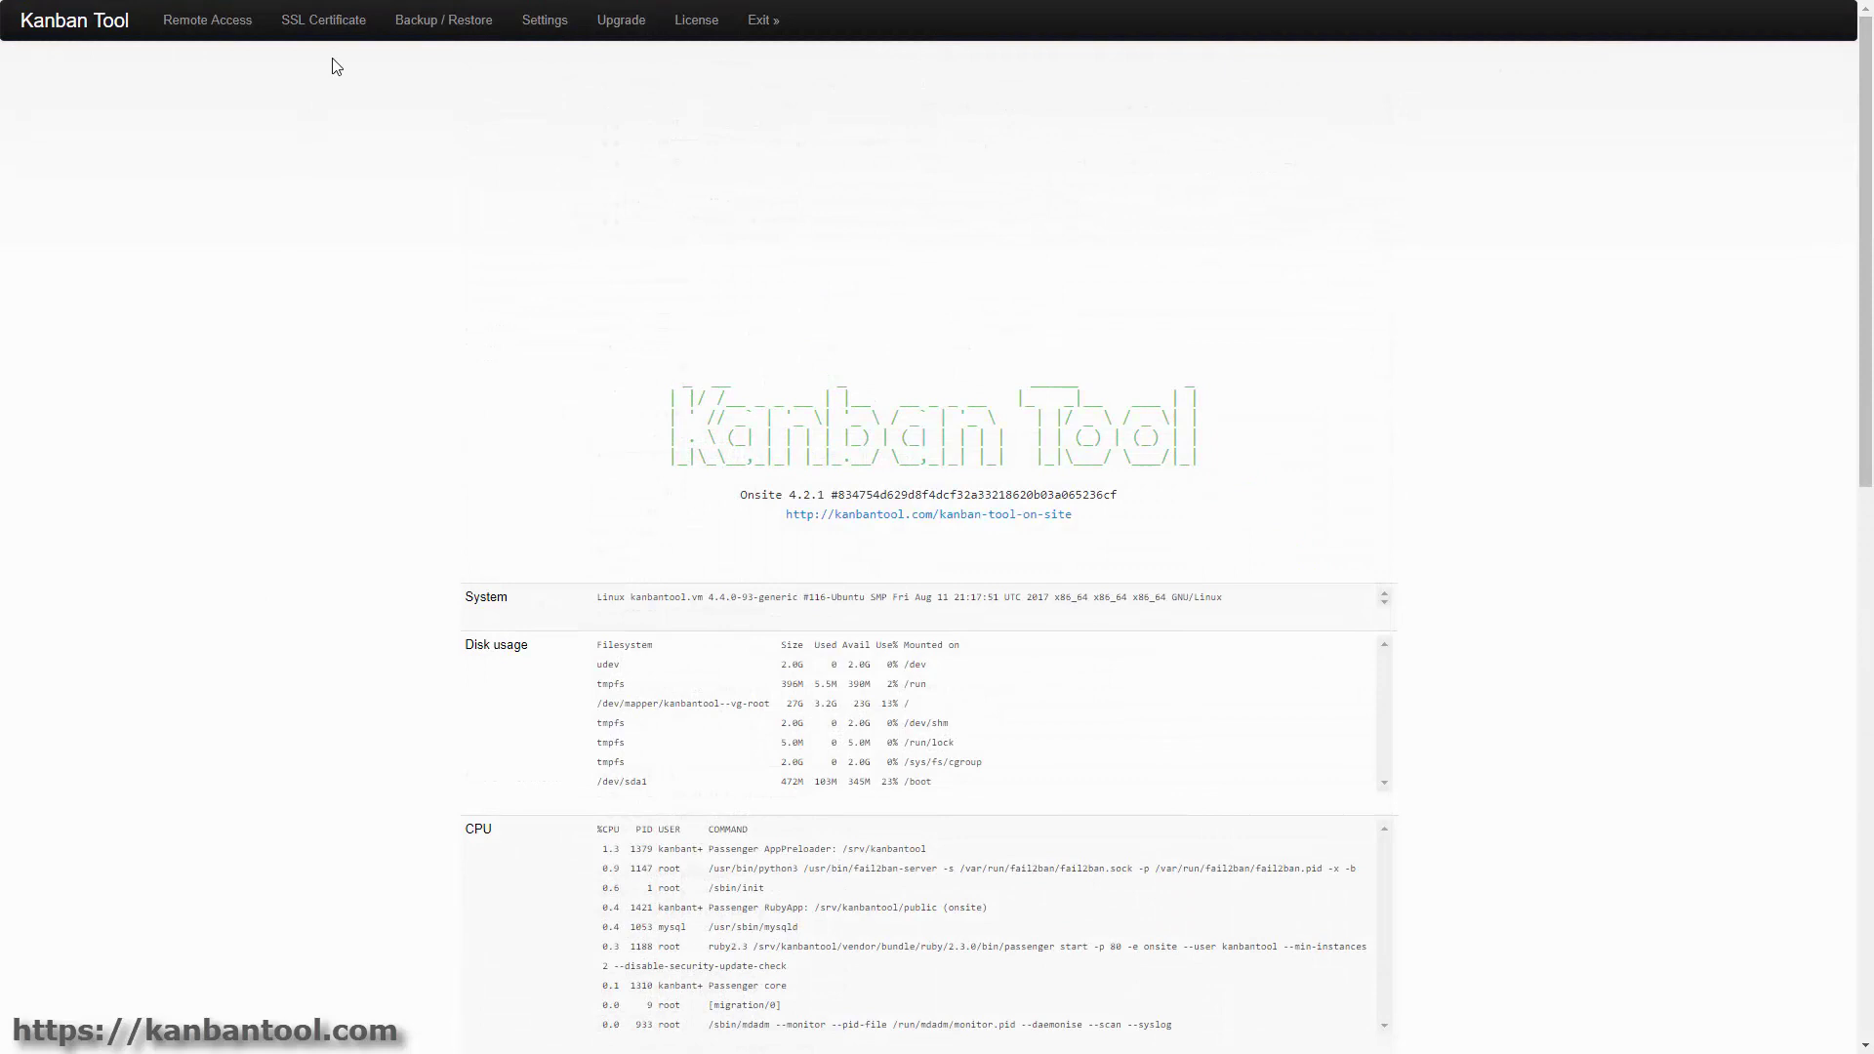
left_click(544, 20)
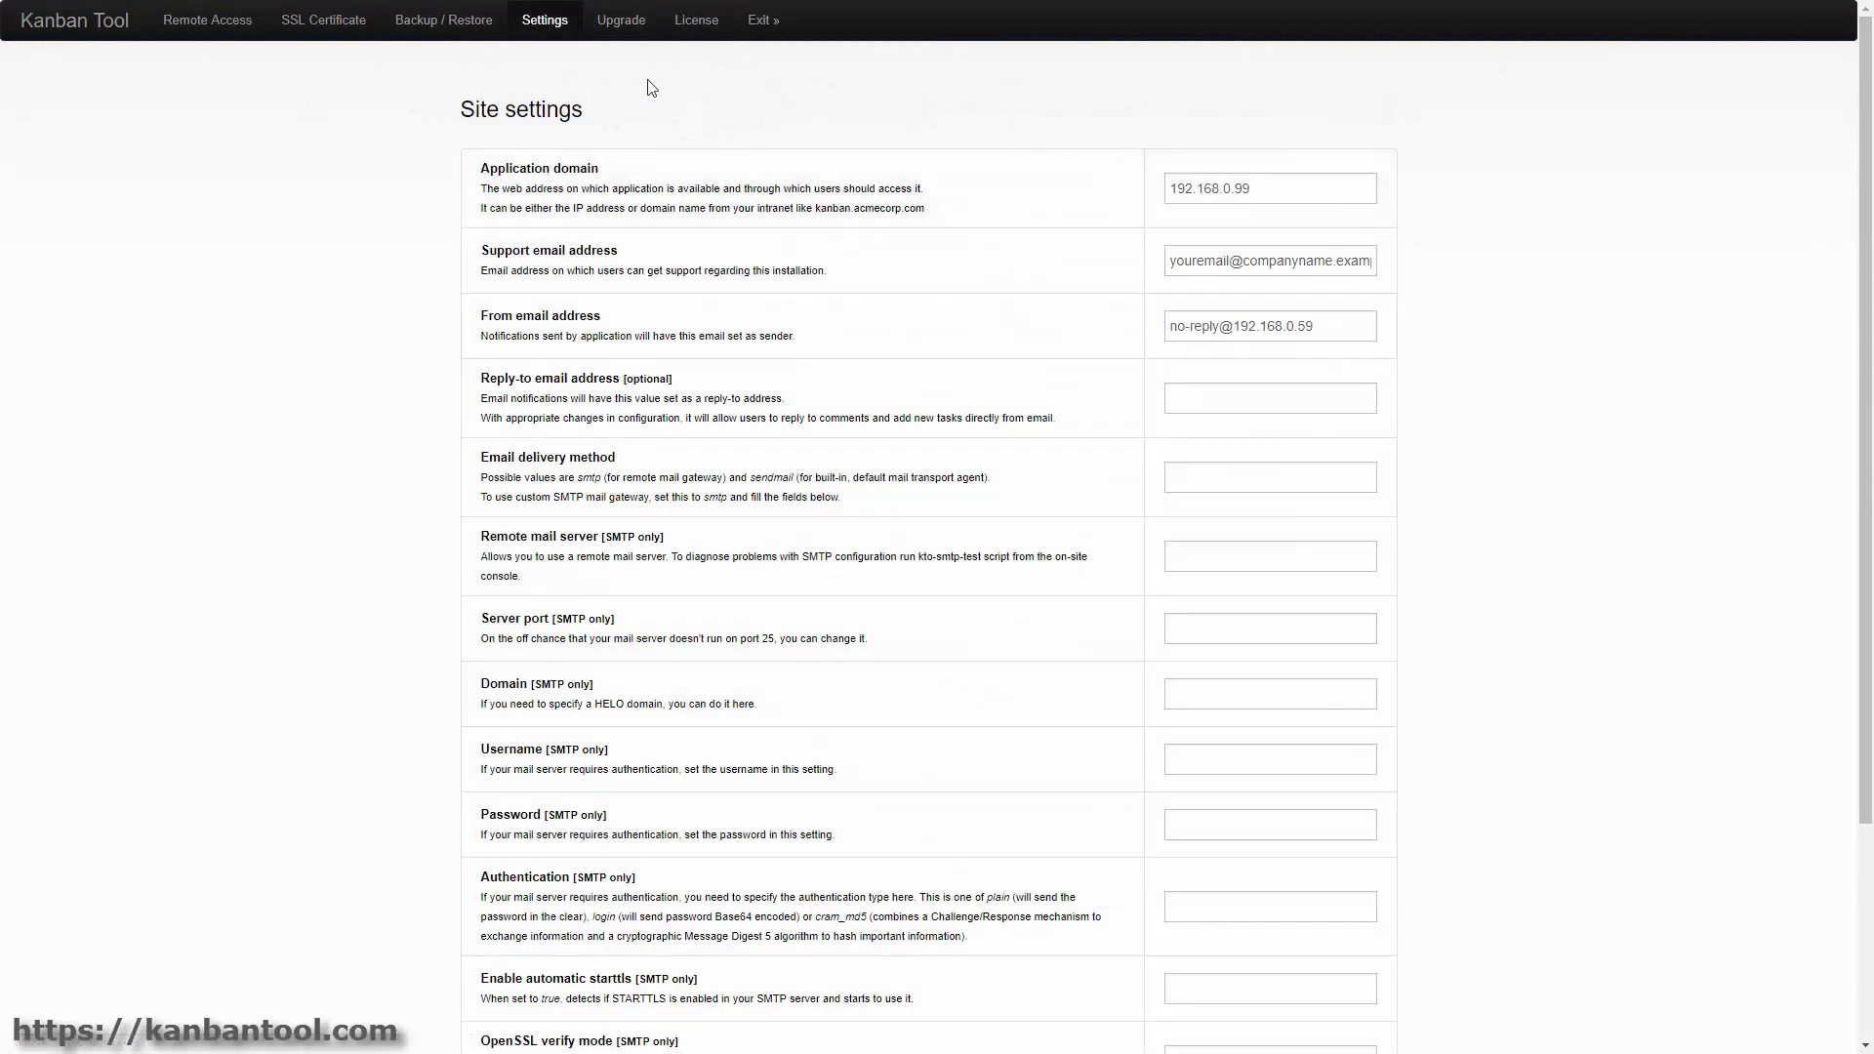
left_click(621, 21)
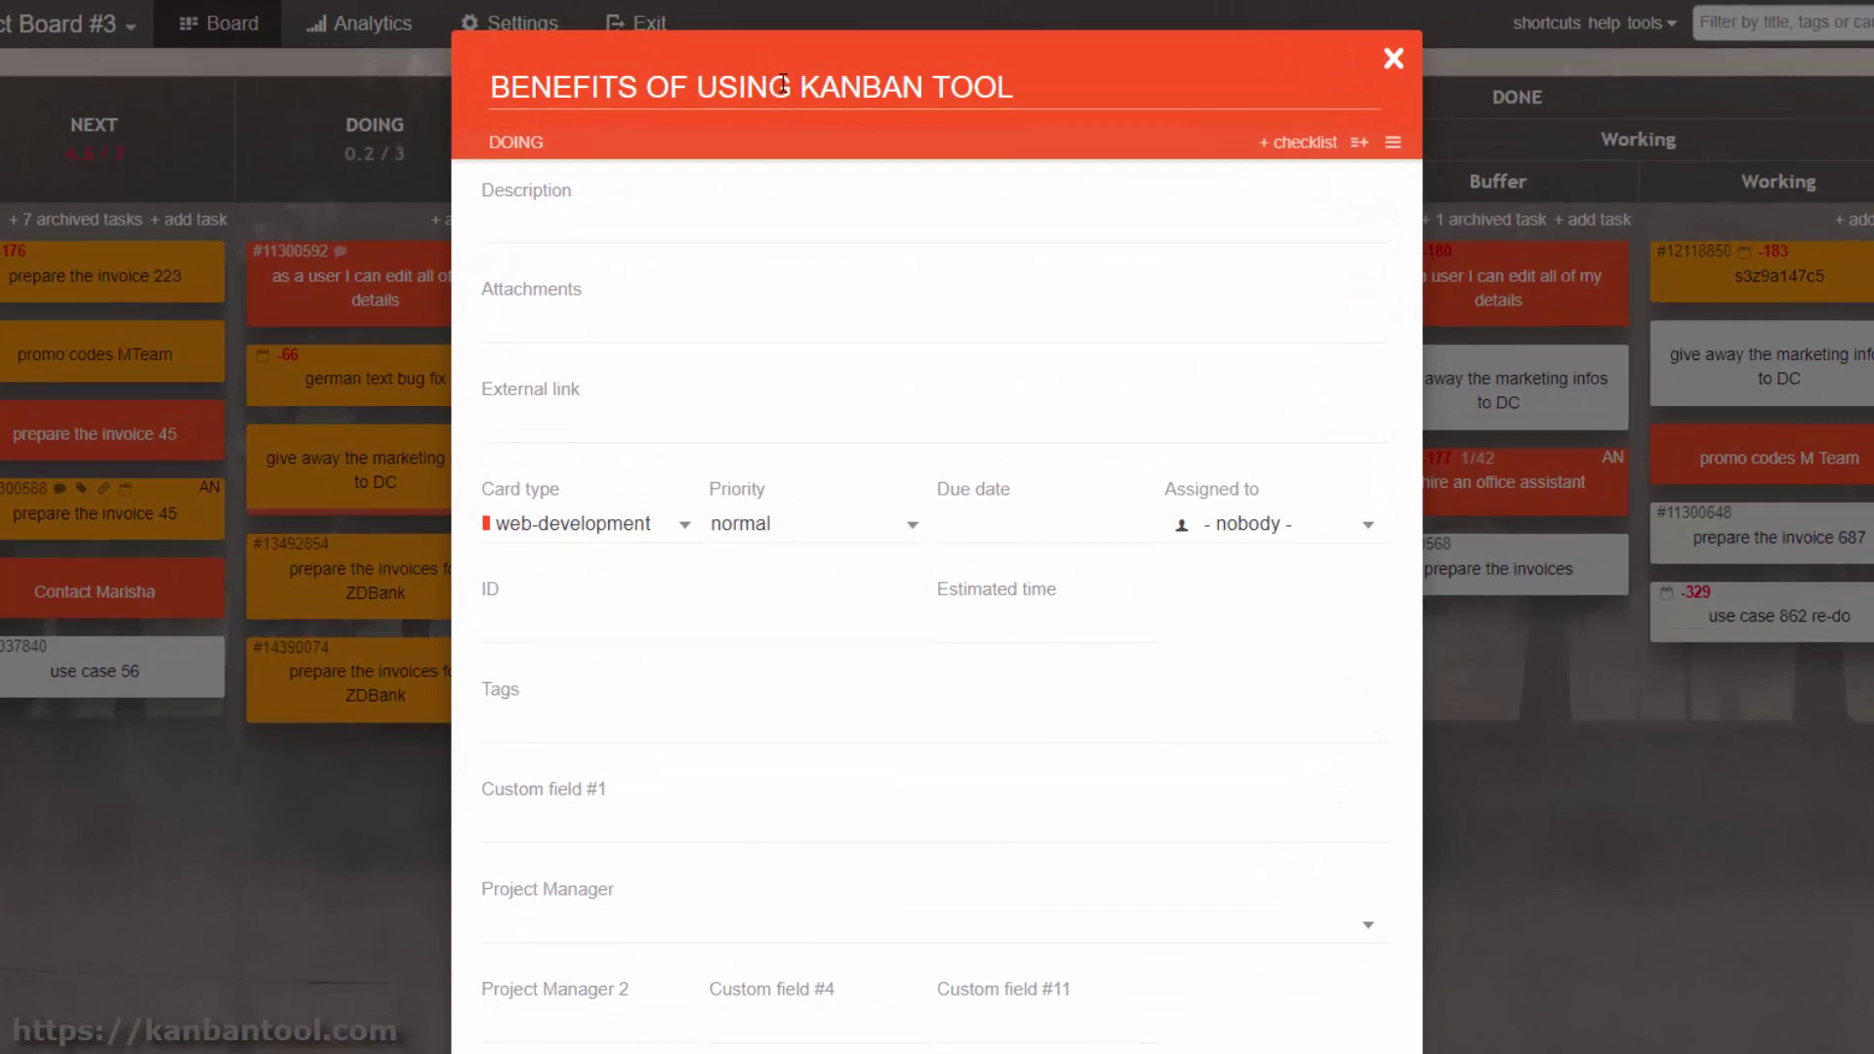
- Start the checklist with 'Successful and easy teamwork', 'Easy control over work assignments', 'Reduced management needs'
left_click(1305, 144)
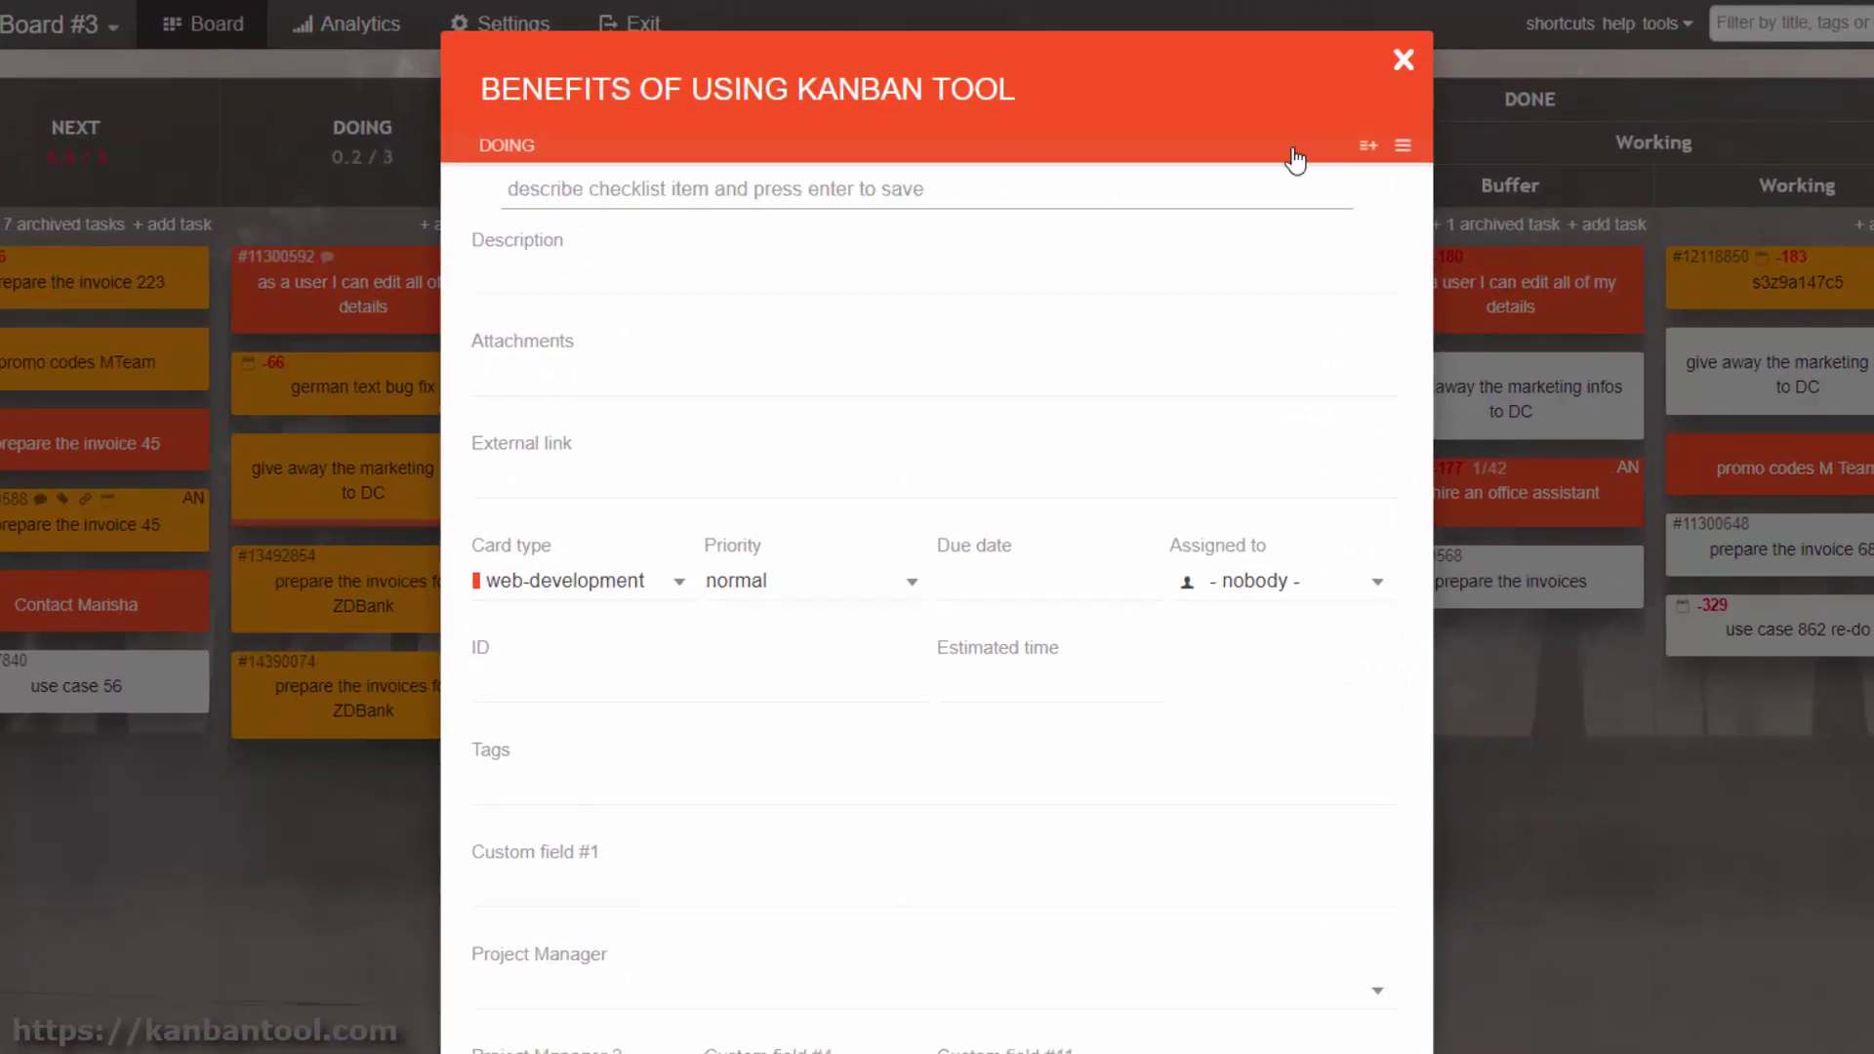
type("1. SUCCESSFUL AND EASY TEAMWORK")
key("Return")
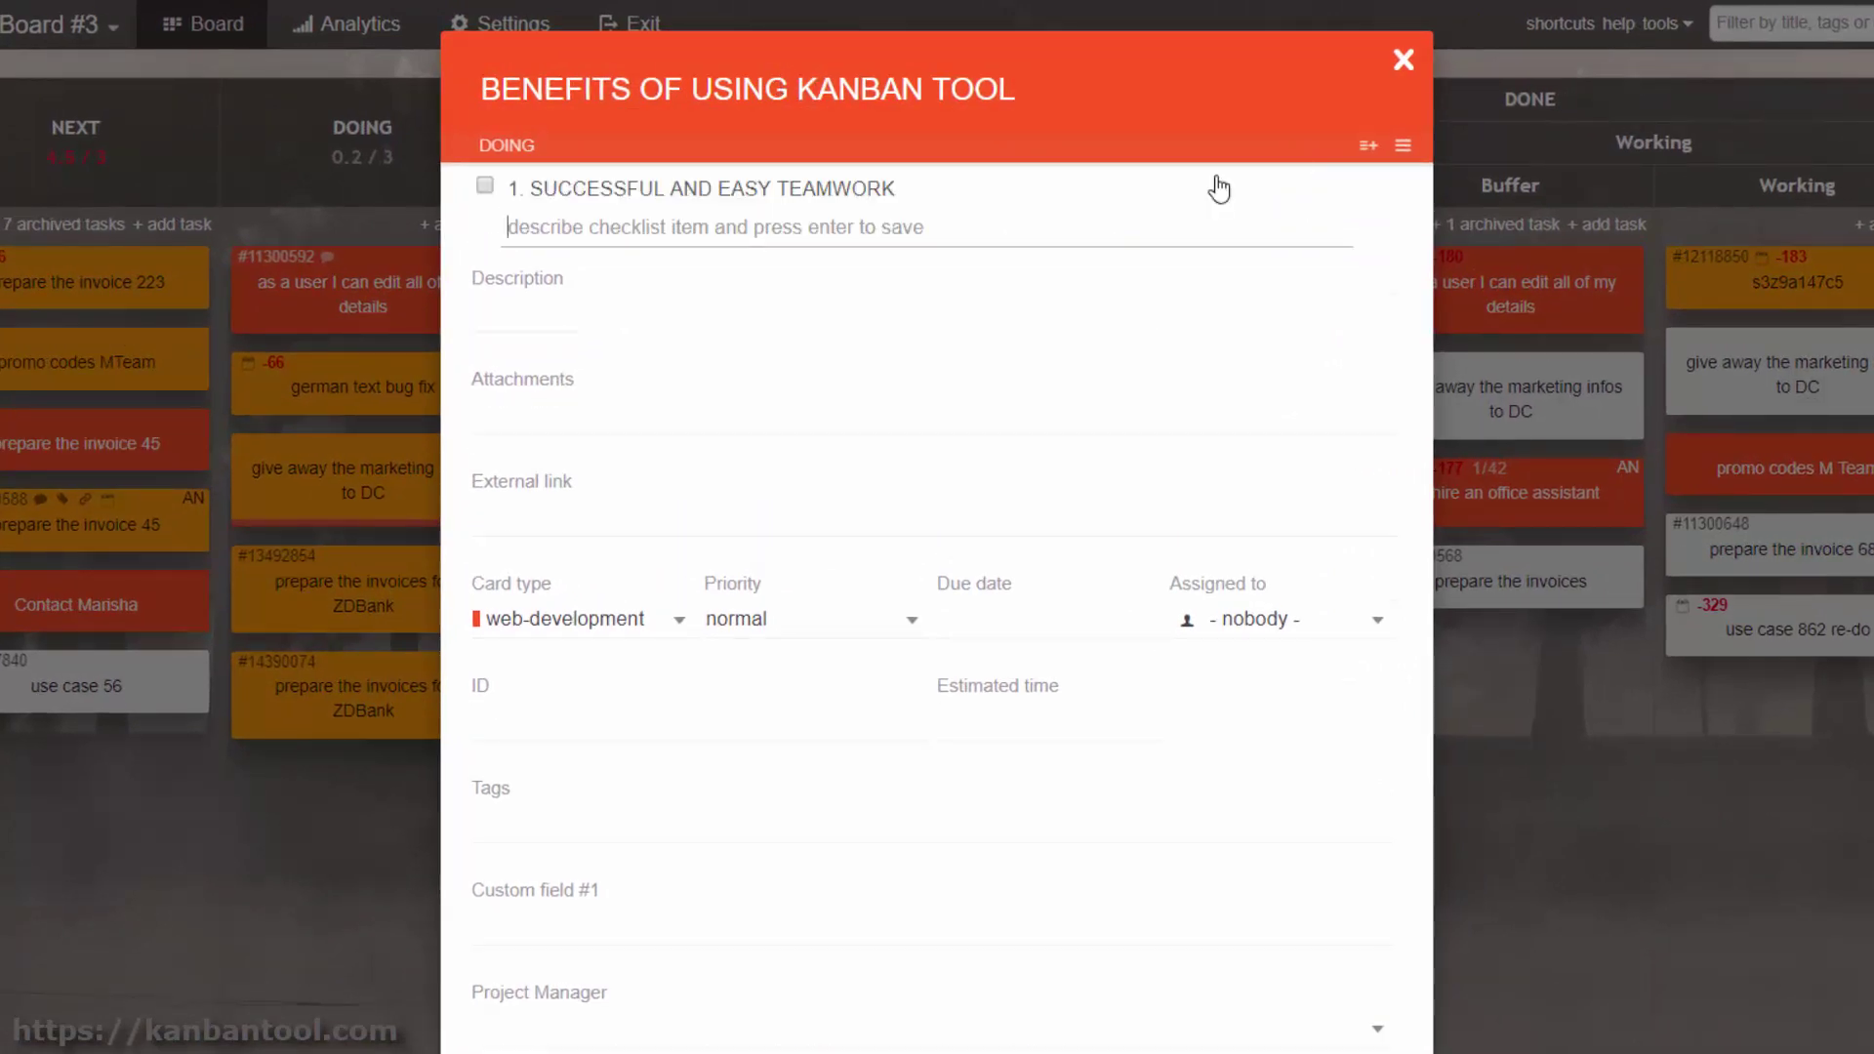
type("2. EASY CONTROL OVER WORK ASSIGNMENTS")
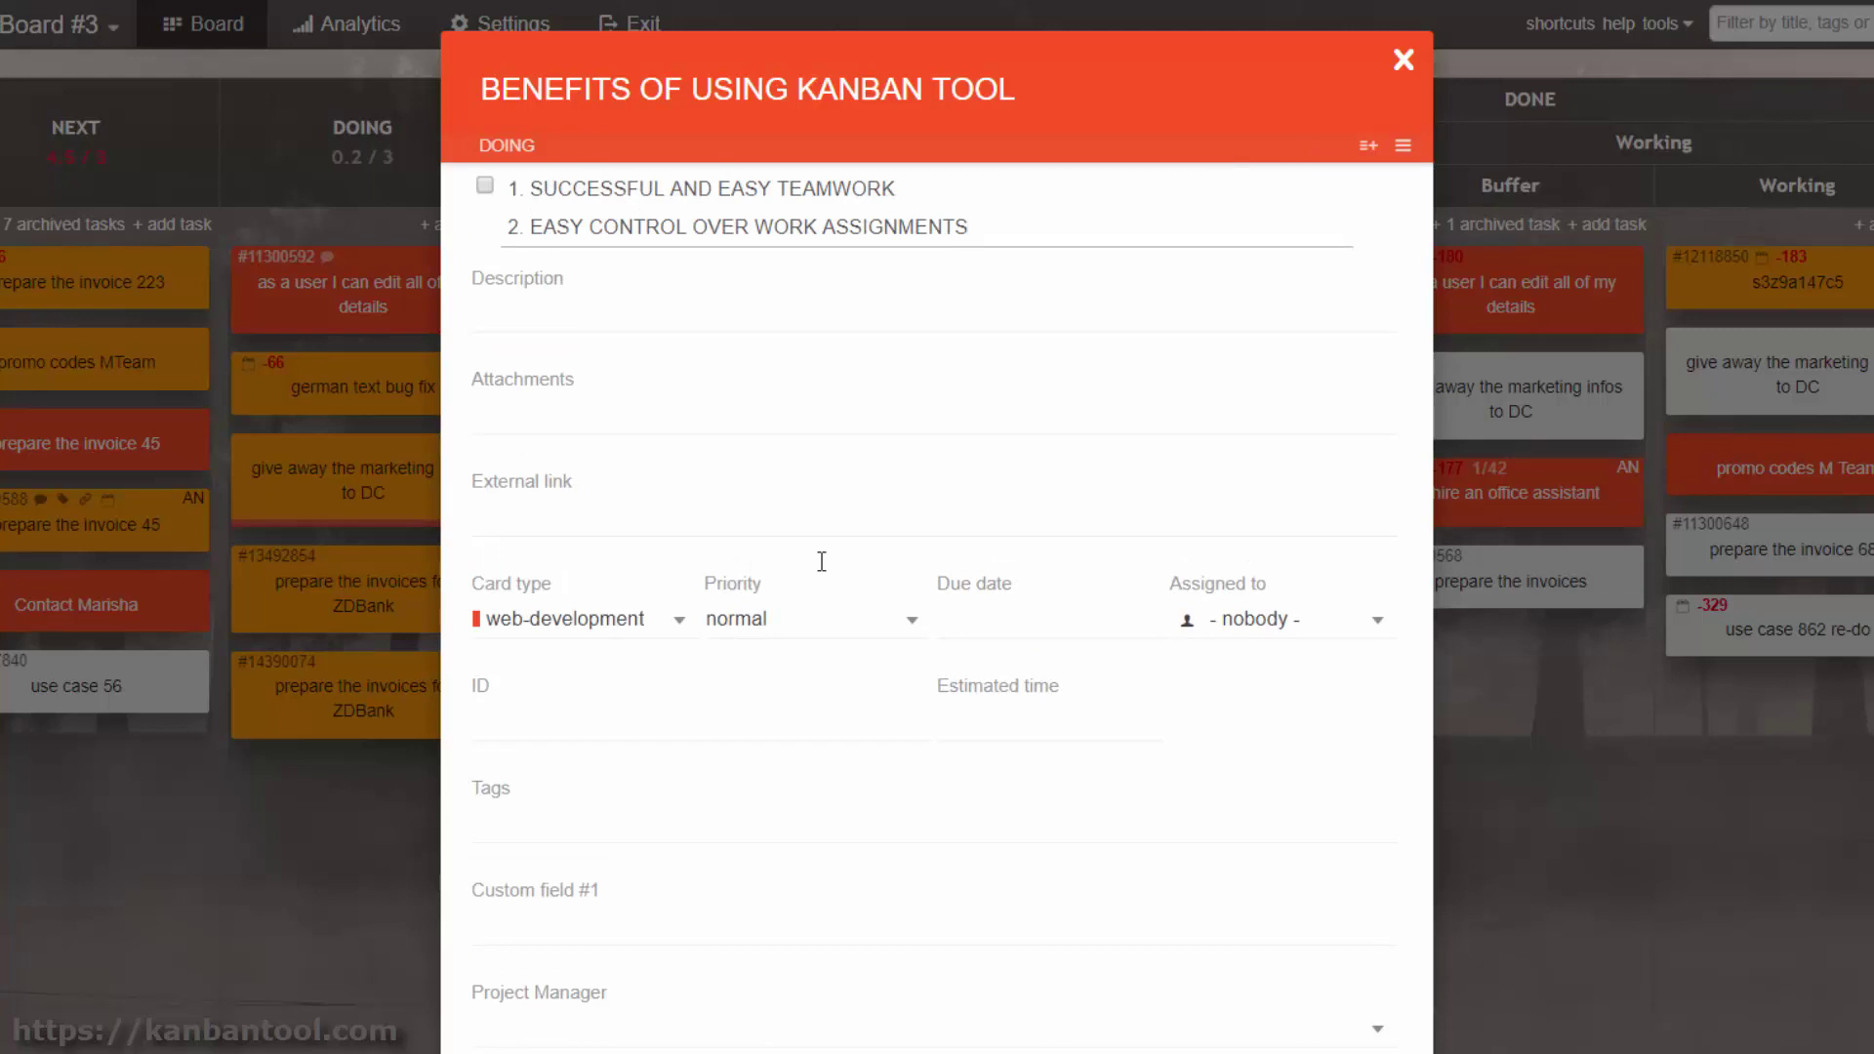
key("Return")
type("3. REDUCED MANAGEMENT NEEDS")
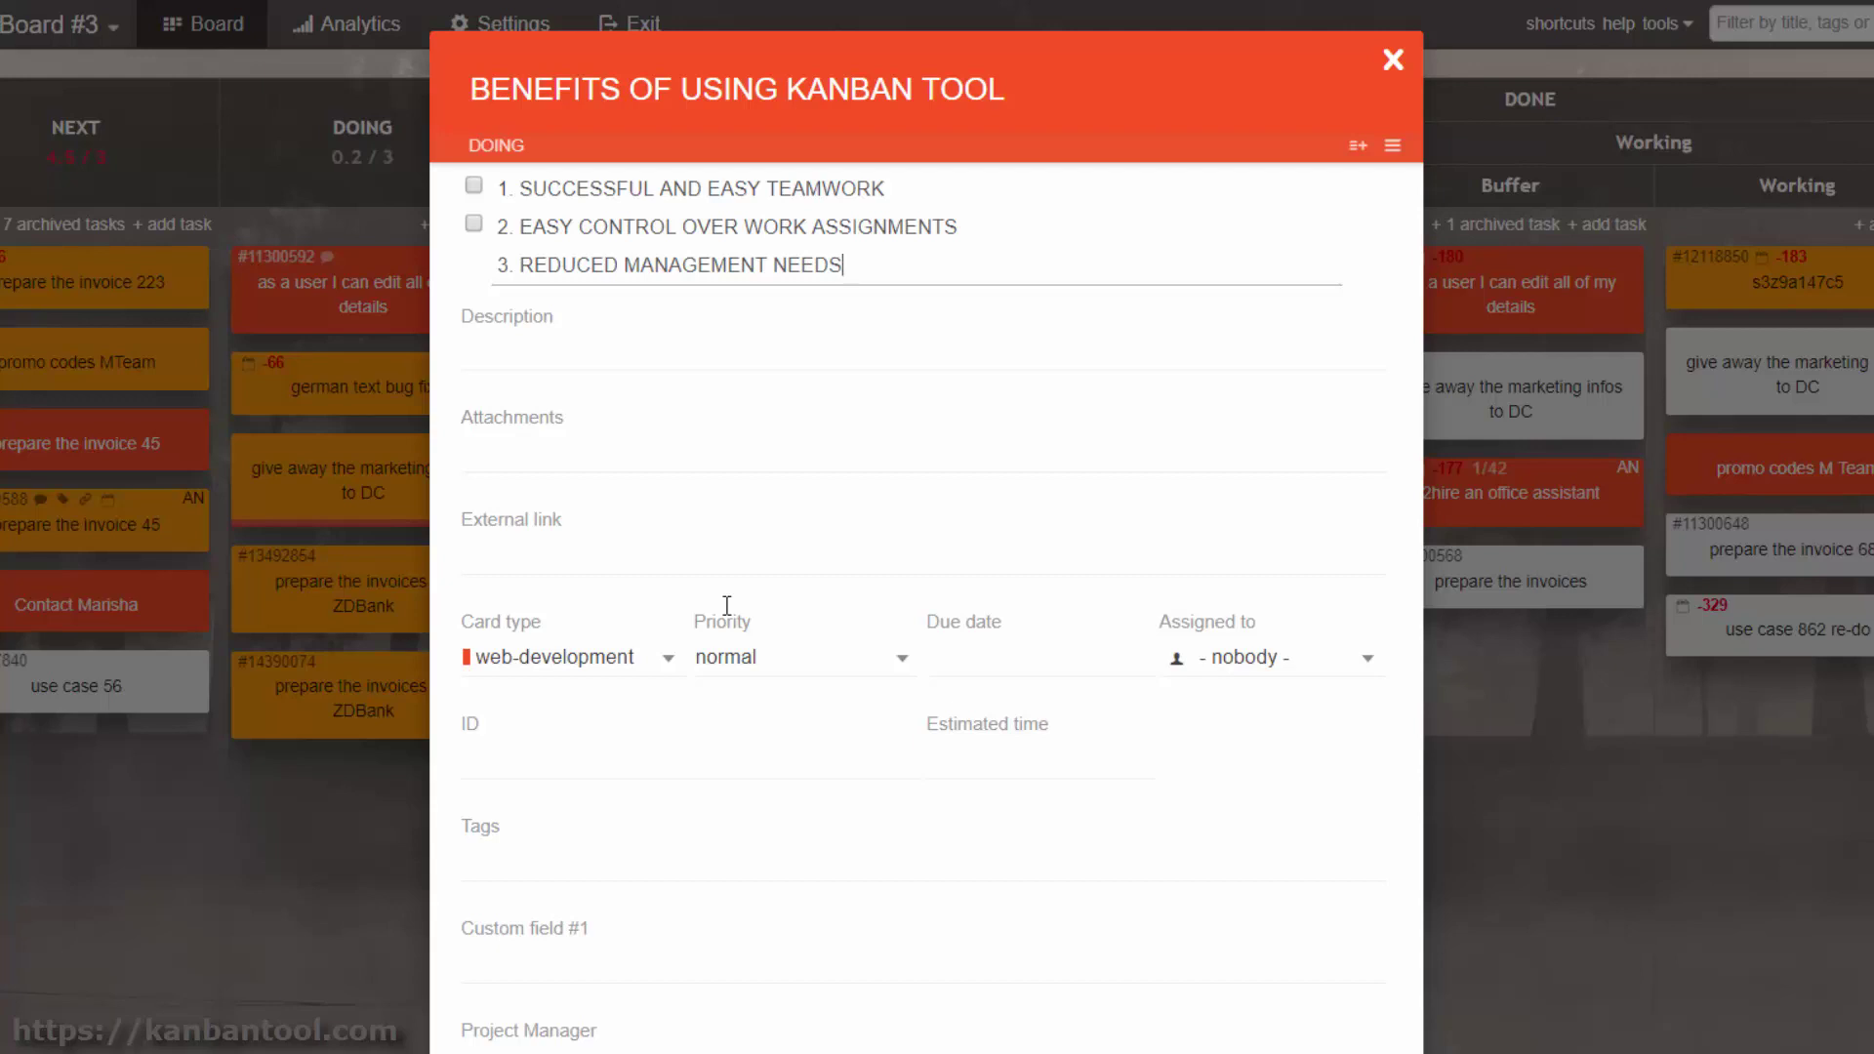
key("Return")
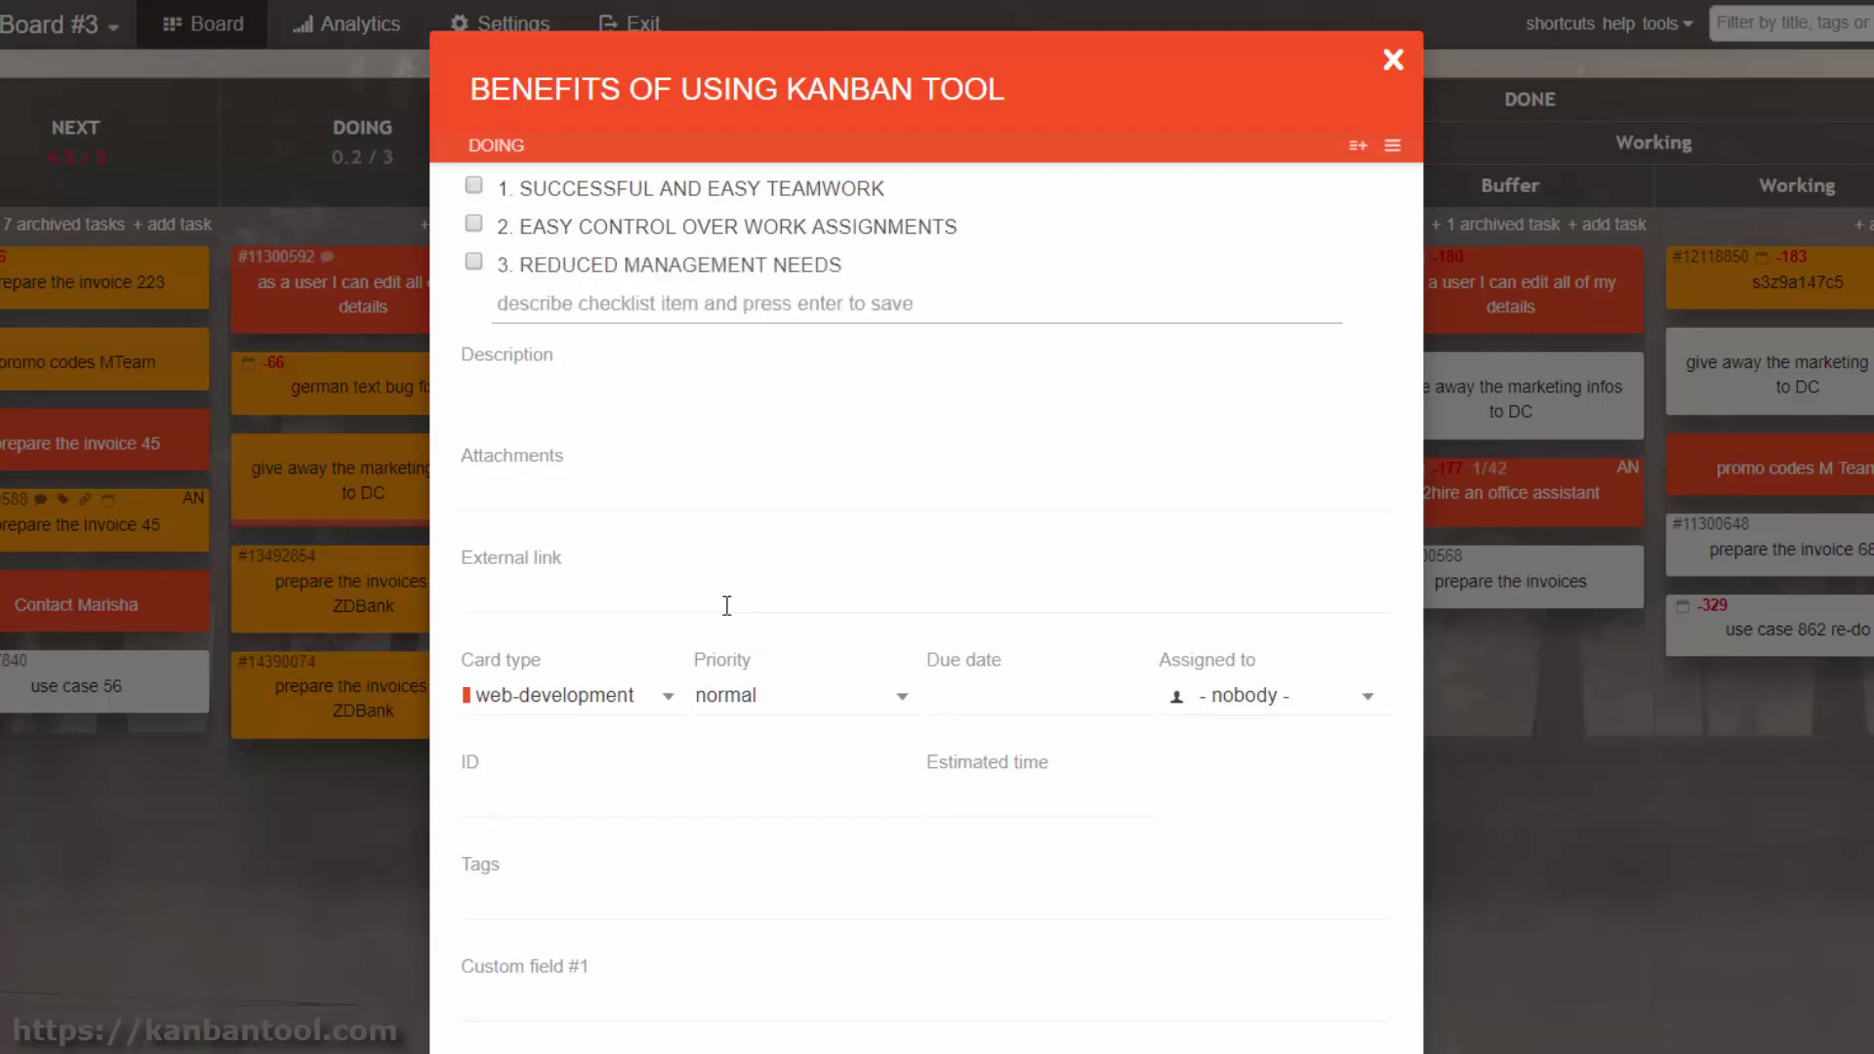
- Add 'Increased focus = higher productivity = increased profitability', '5. Simplicity and flexibility', '6. The big picture approach'
type("INCREASED FOCUS")
key("Return")
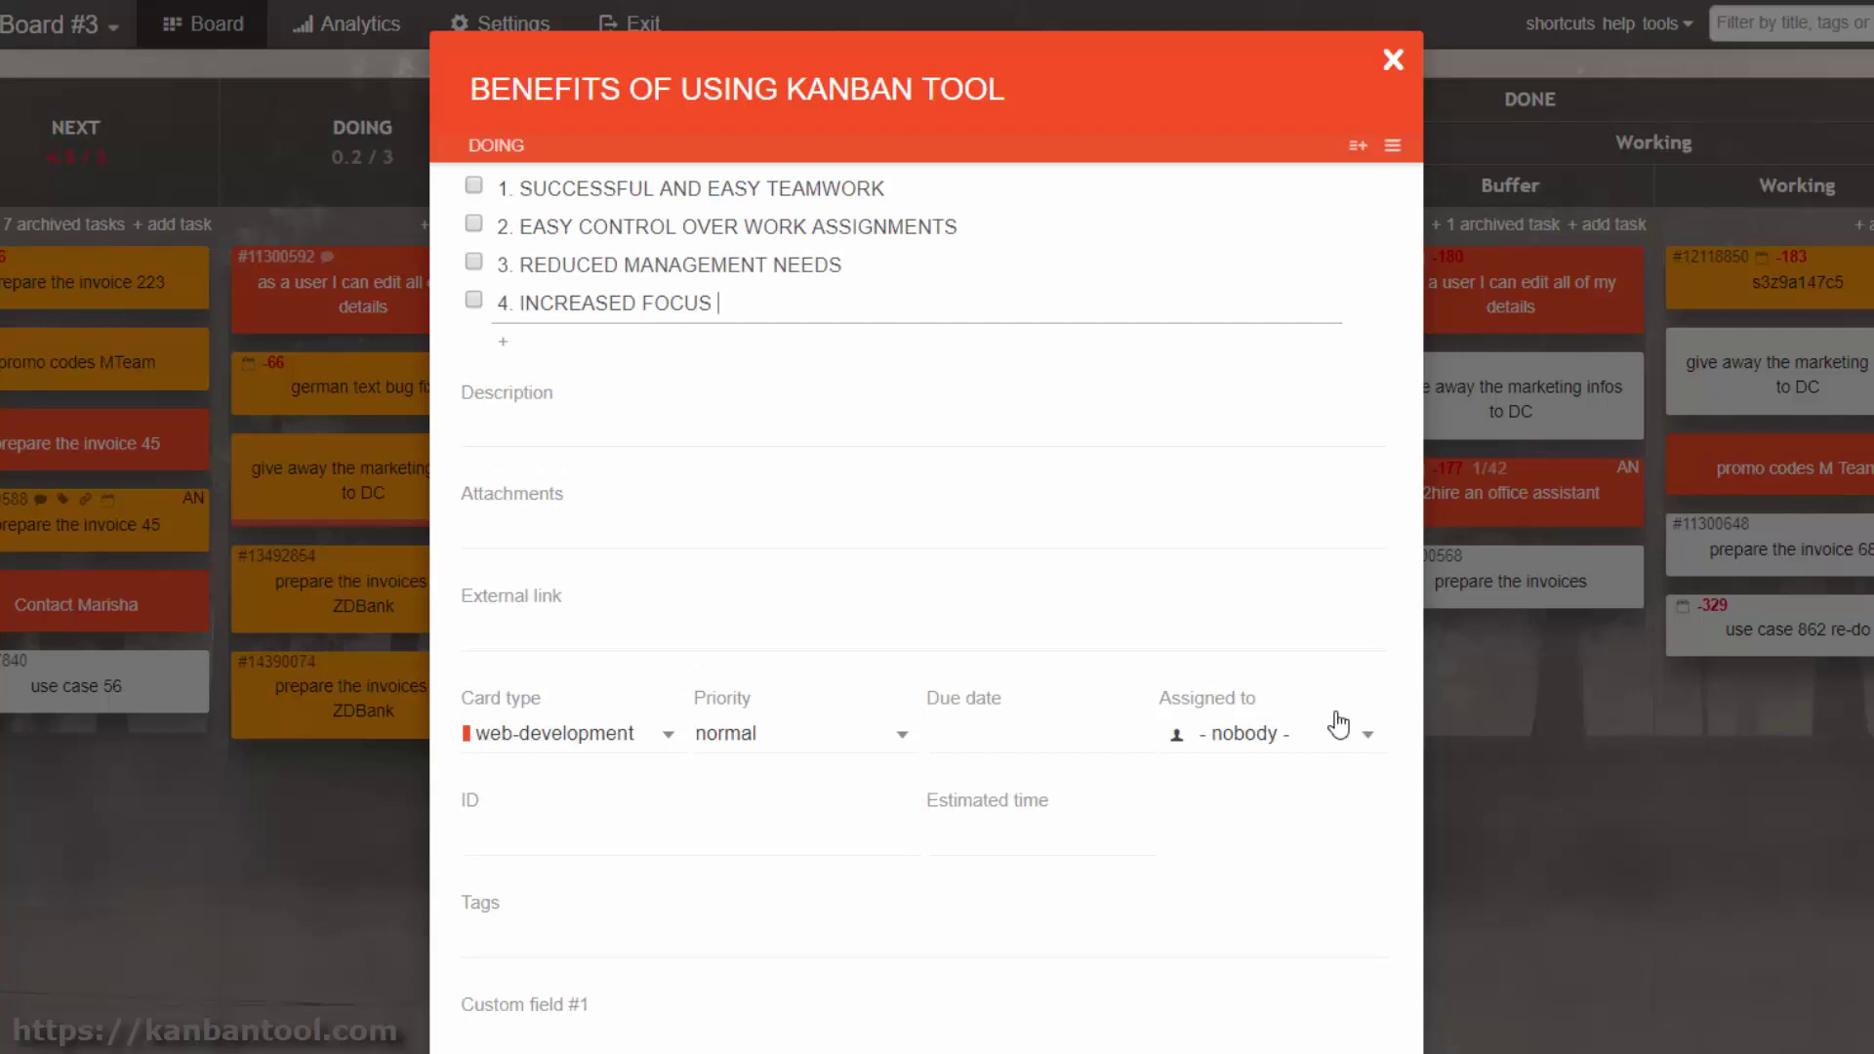
type("= HIGHER PRODUCTIVITY ")
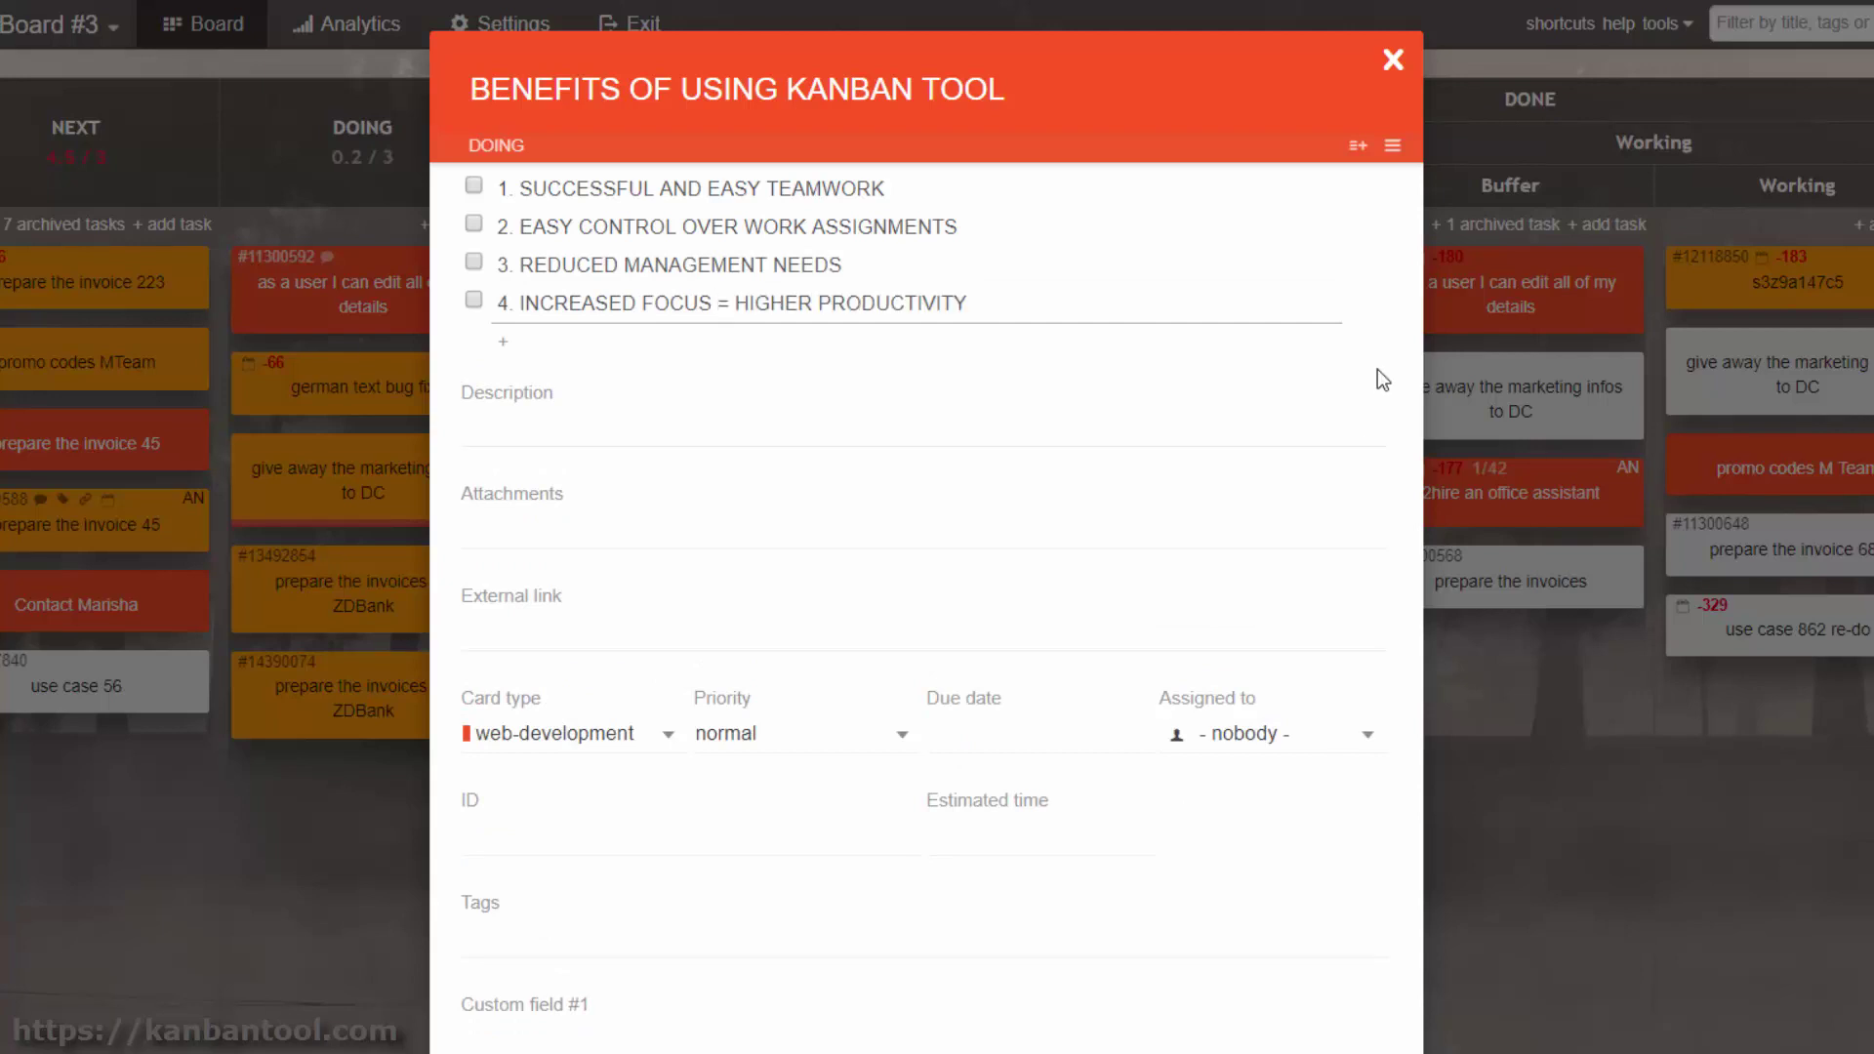
type("= INCREASED PROFITABILITY")
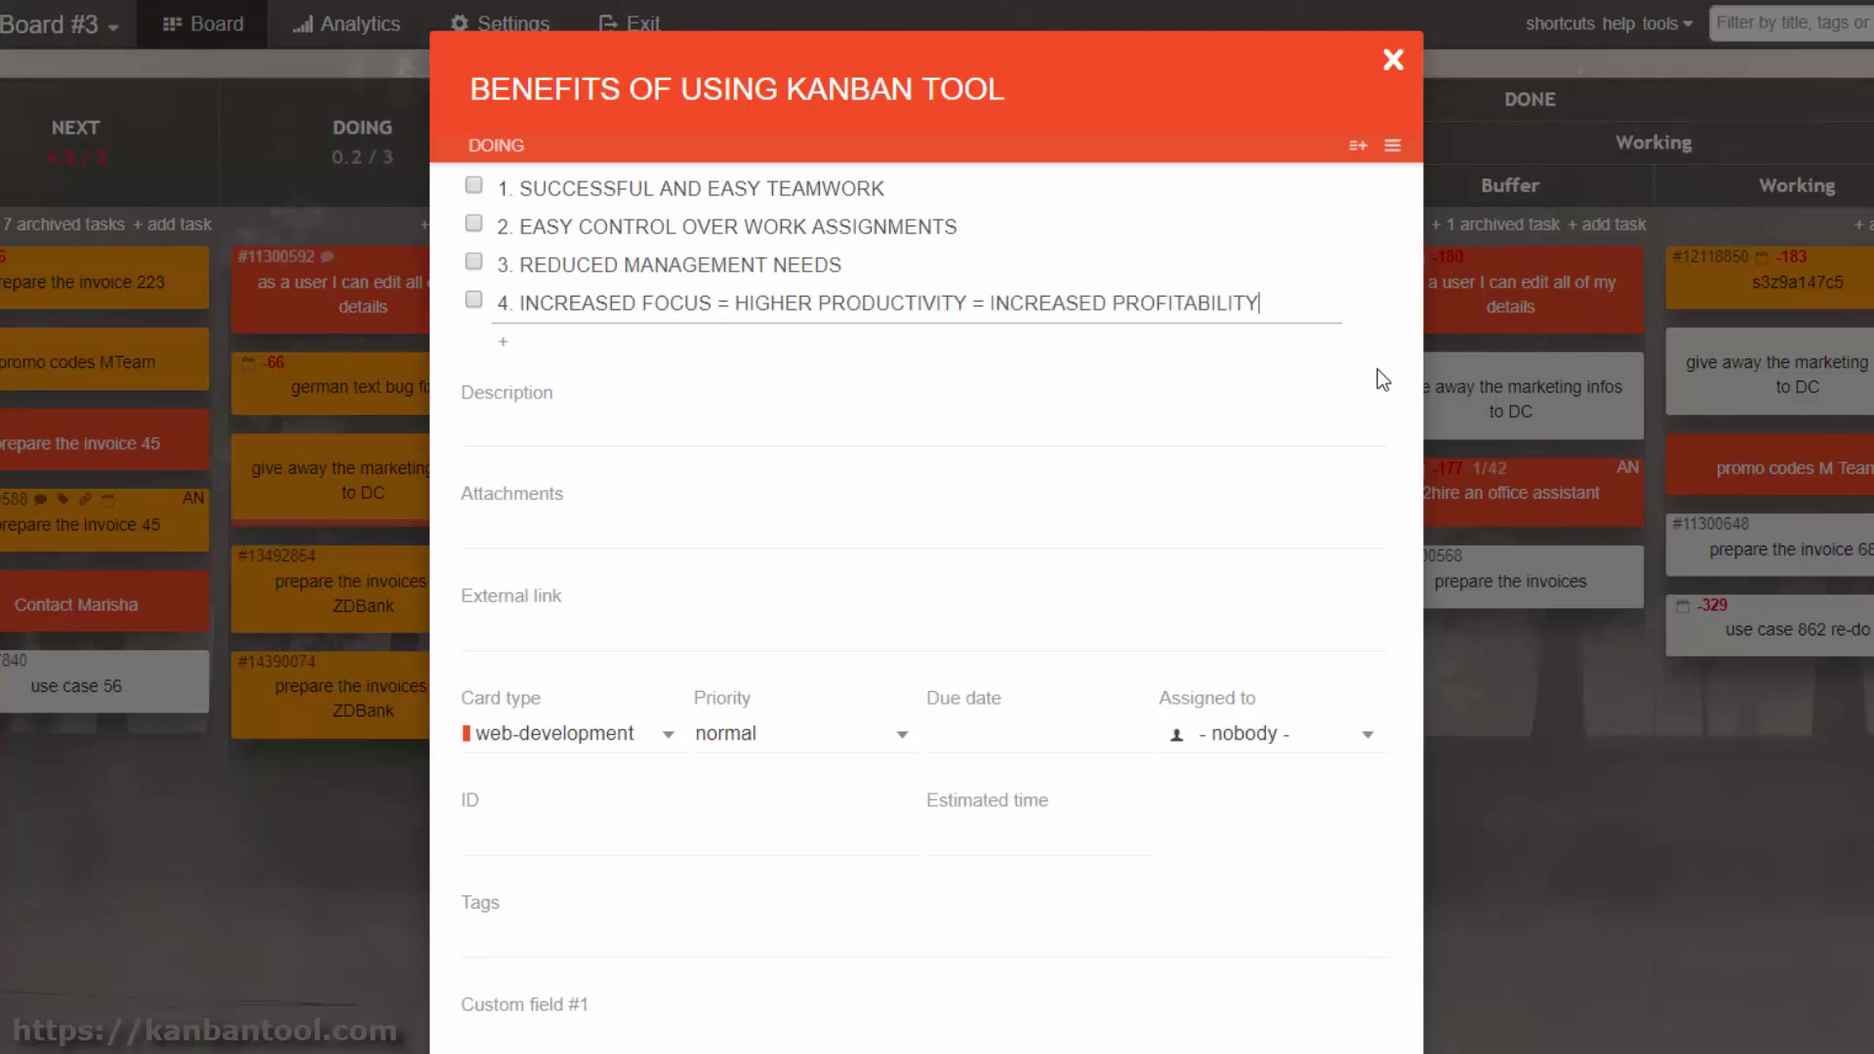
left_click(502, 341)
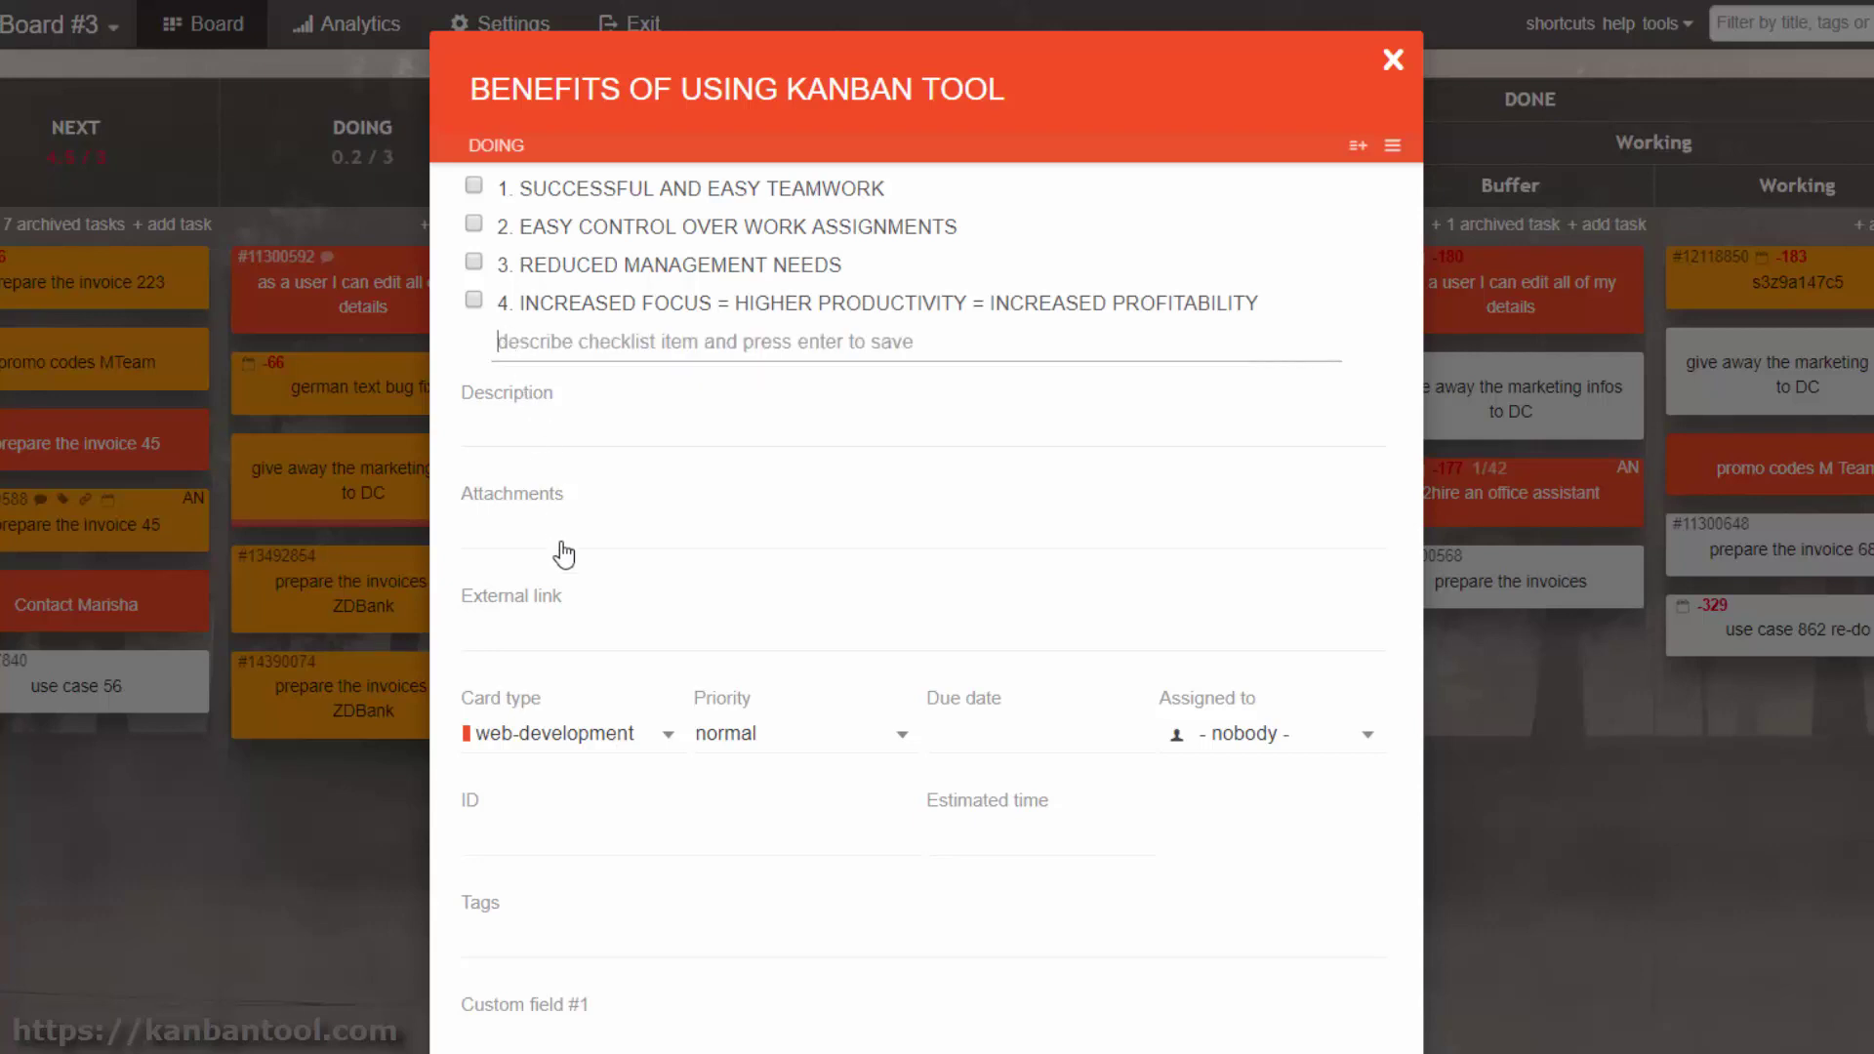
type("5. SIMPLICITY AND FLEXIBILITY")
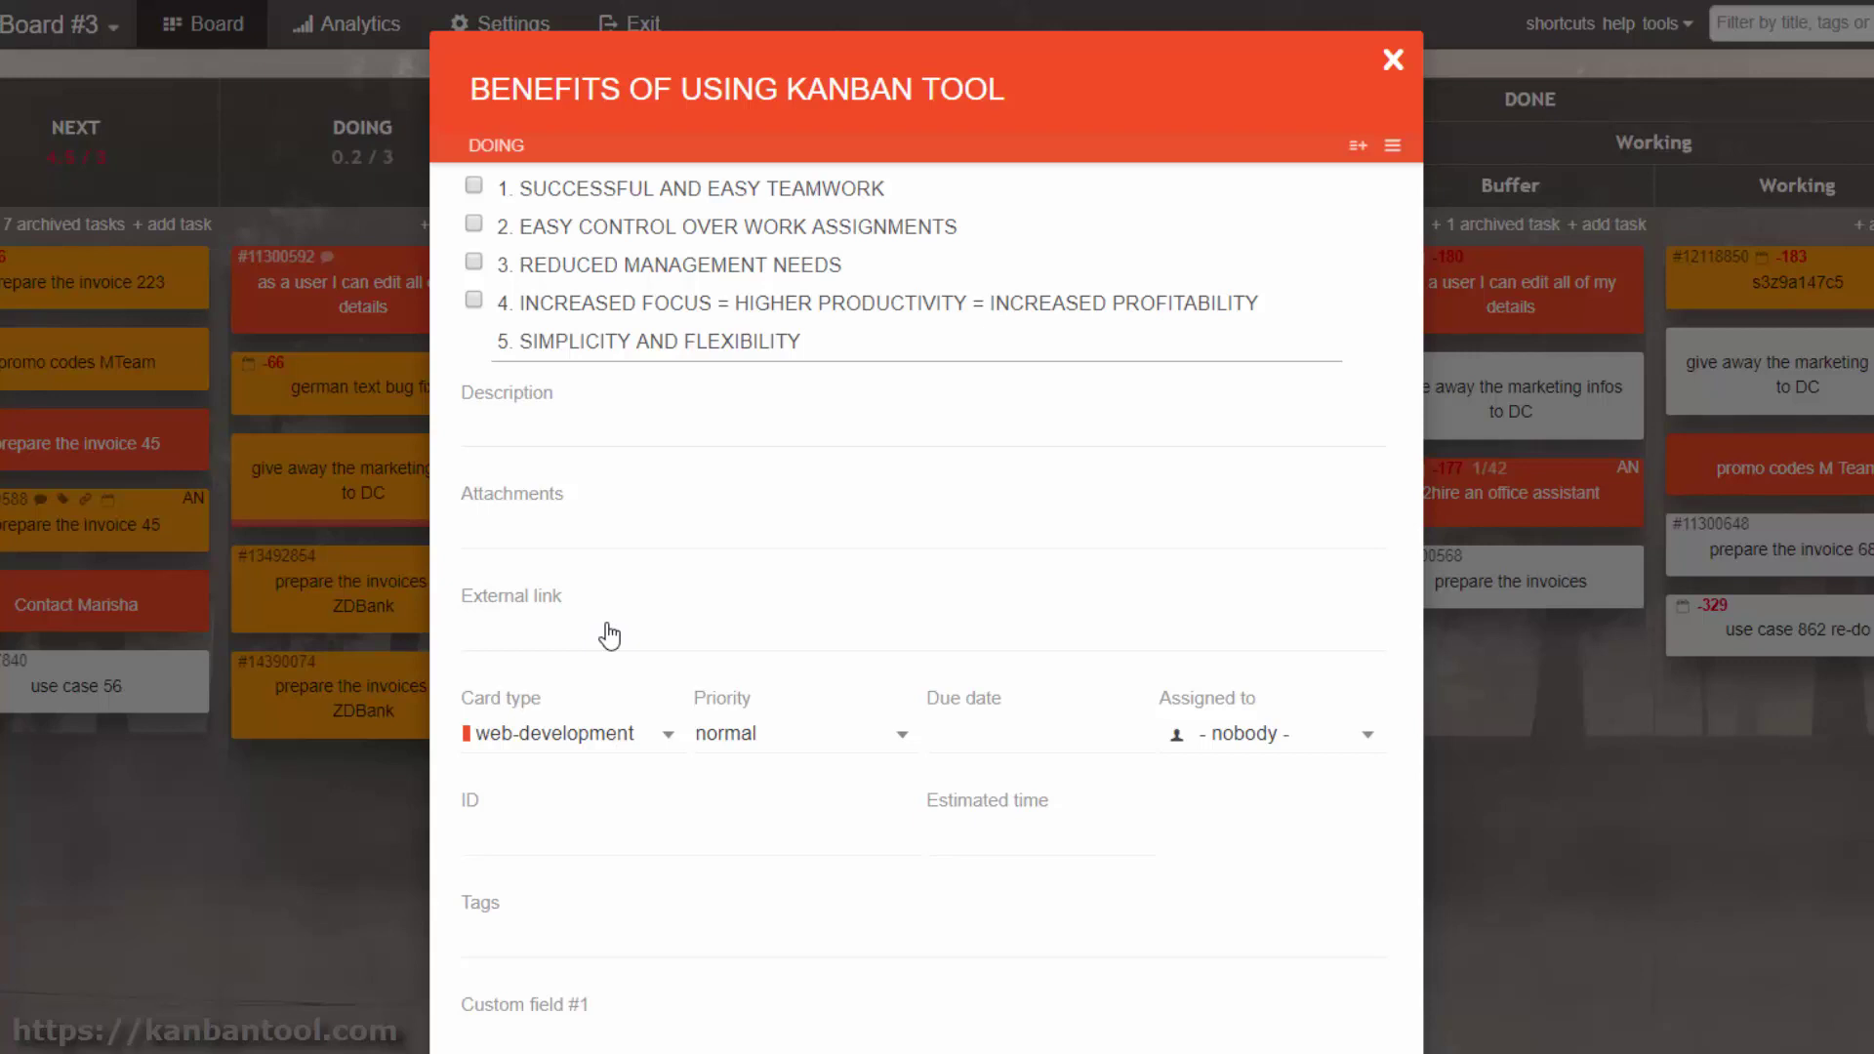
key("Return")
type("6. THE BIG PICTURE APPROACH")
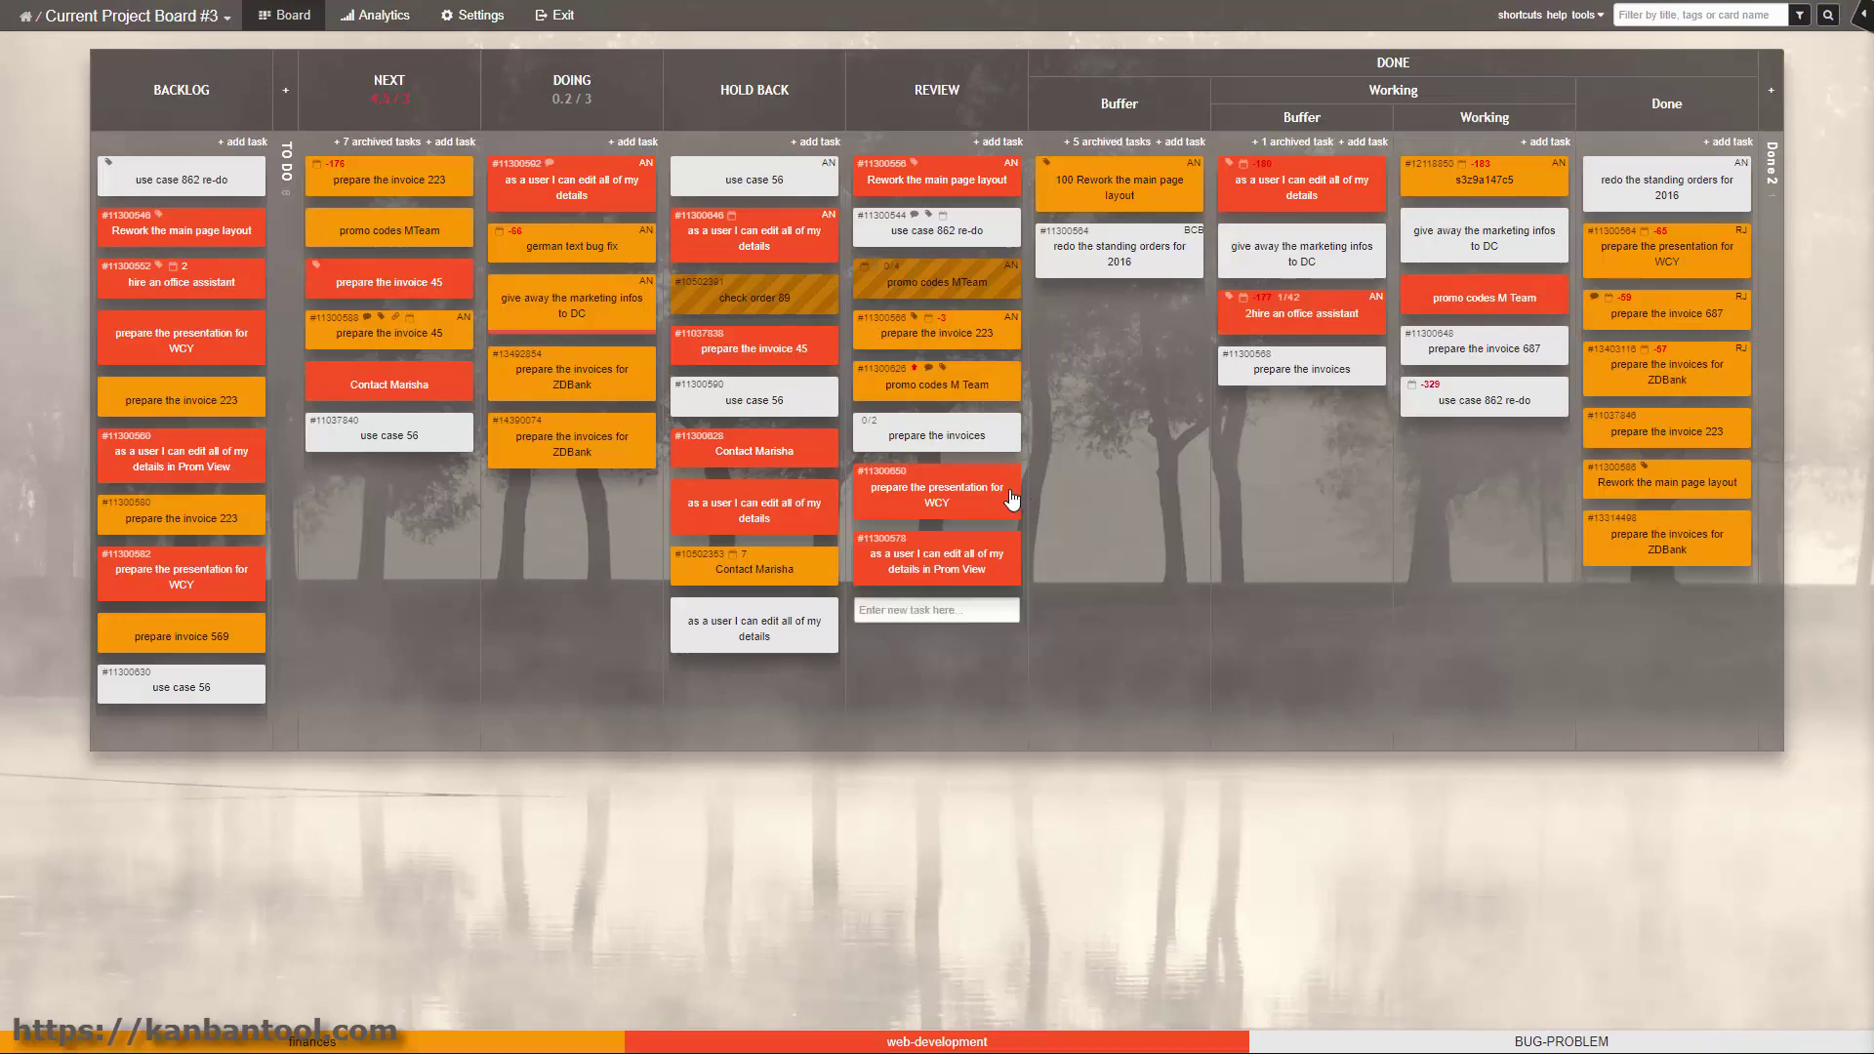
- Move 'prepare the presentation for WCY' into Done's Buffer and choose a context-menu action
left_click_drag(1005, 494, 1083, 483)
right_click(1154, 329)
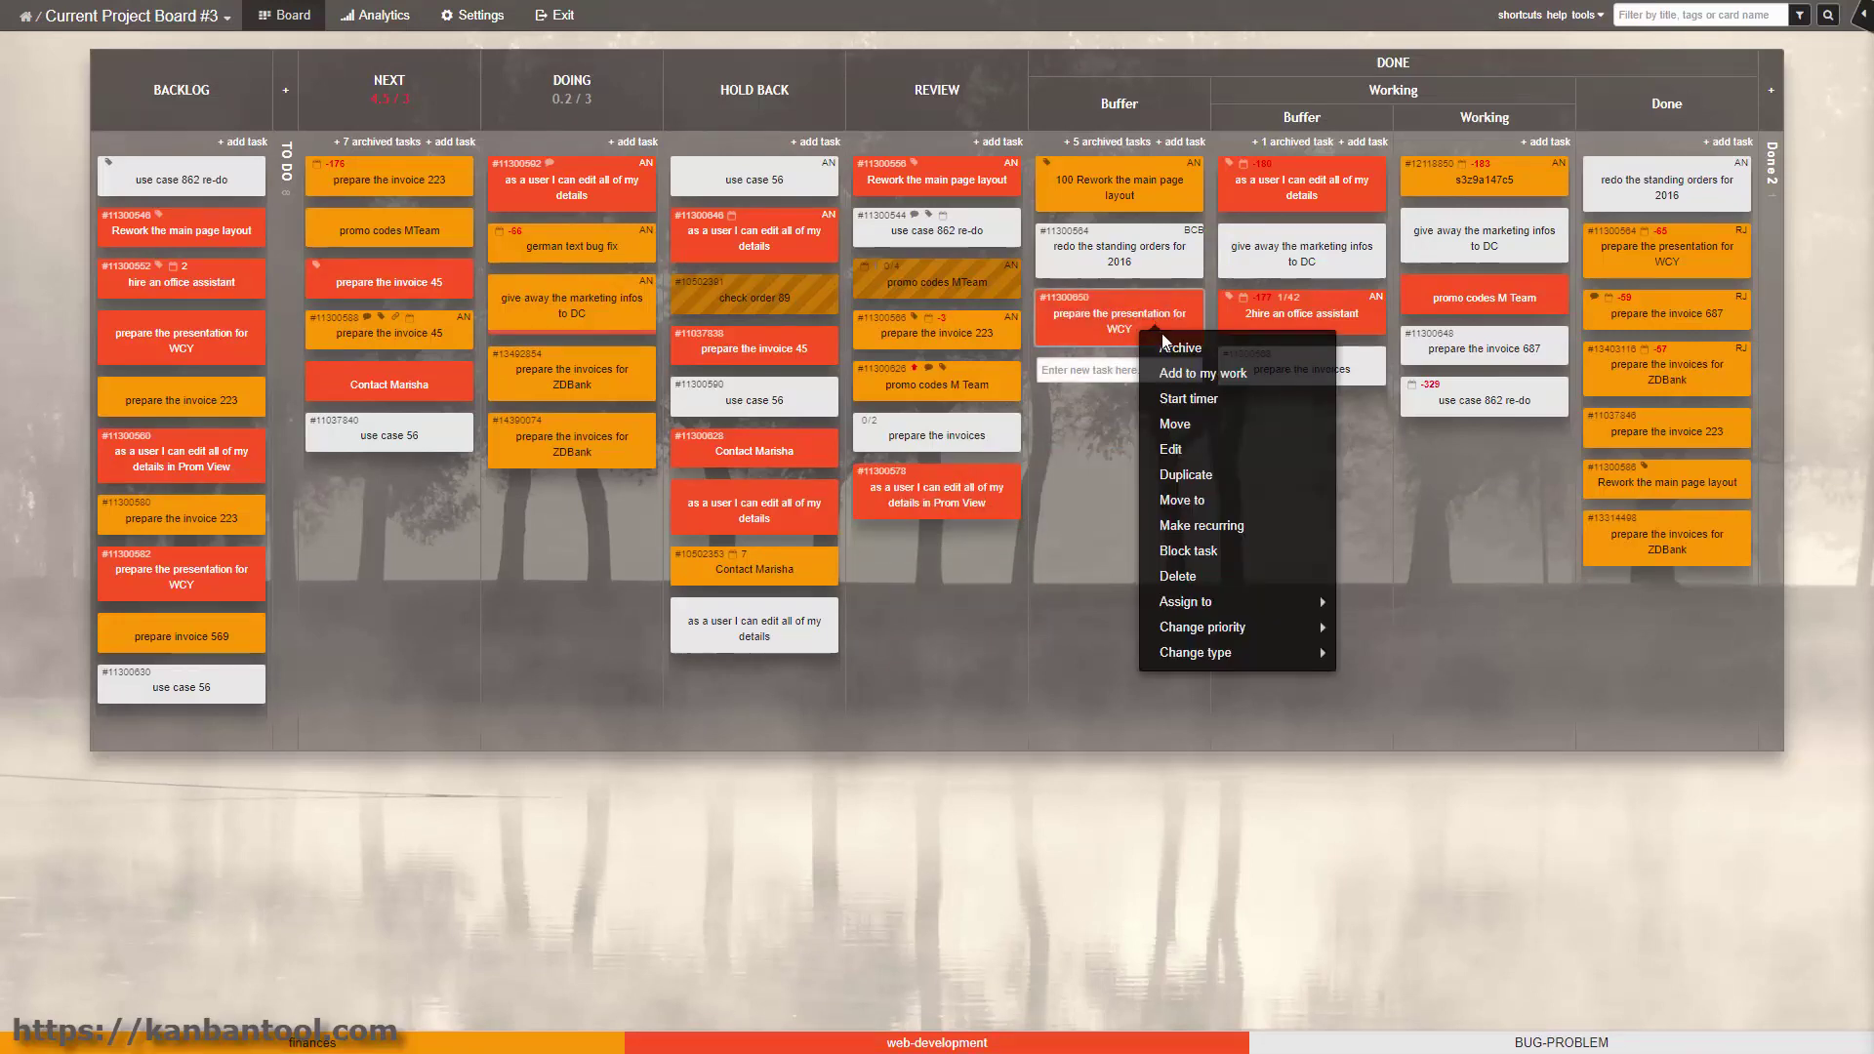
left_click(1201, 398)
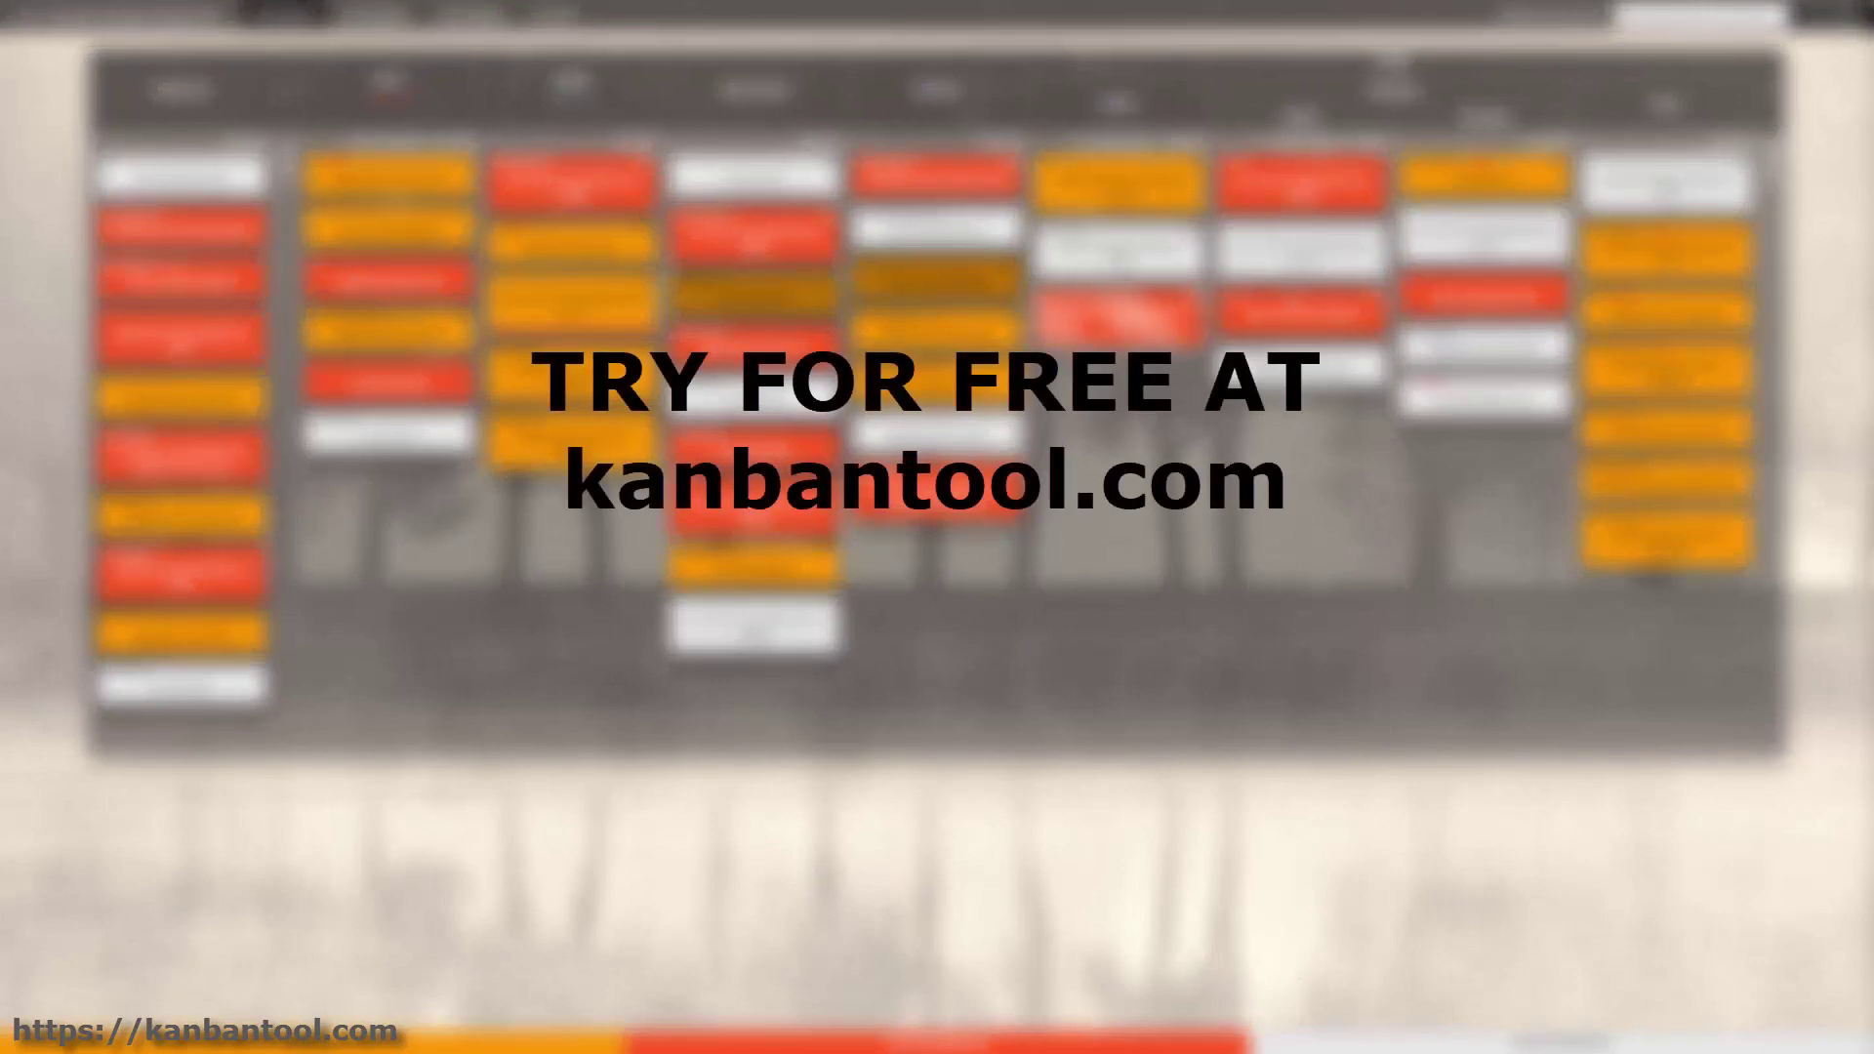